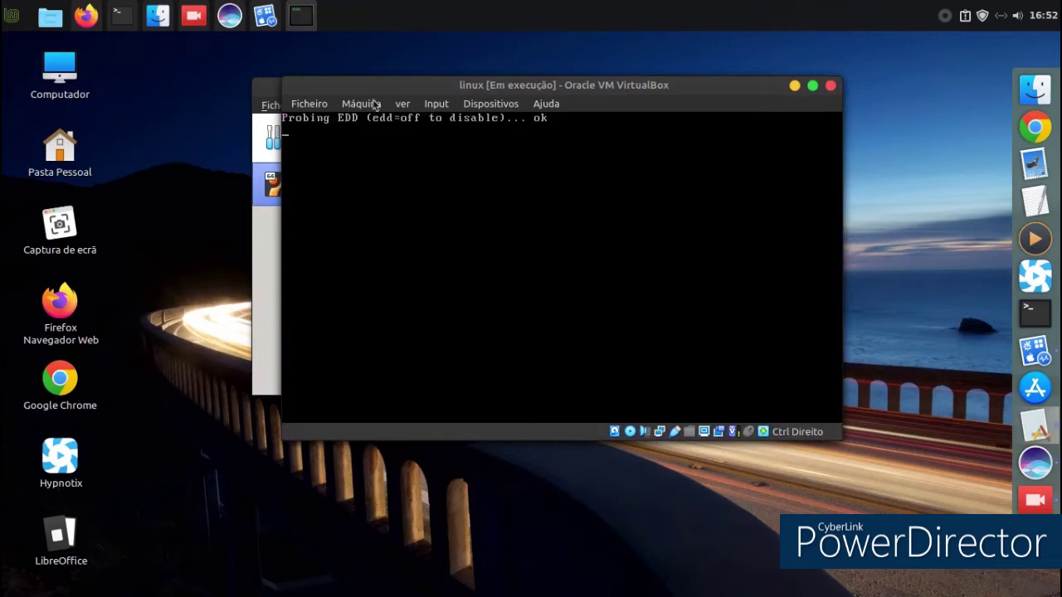
Switch the linux VM to Scaled Mode, confirm the change, and maximize its window.
left_click(403, 103)
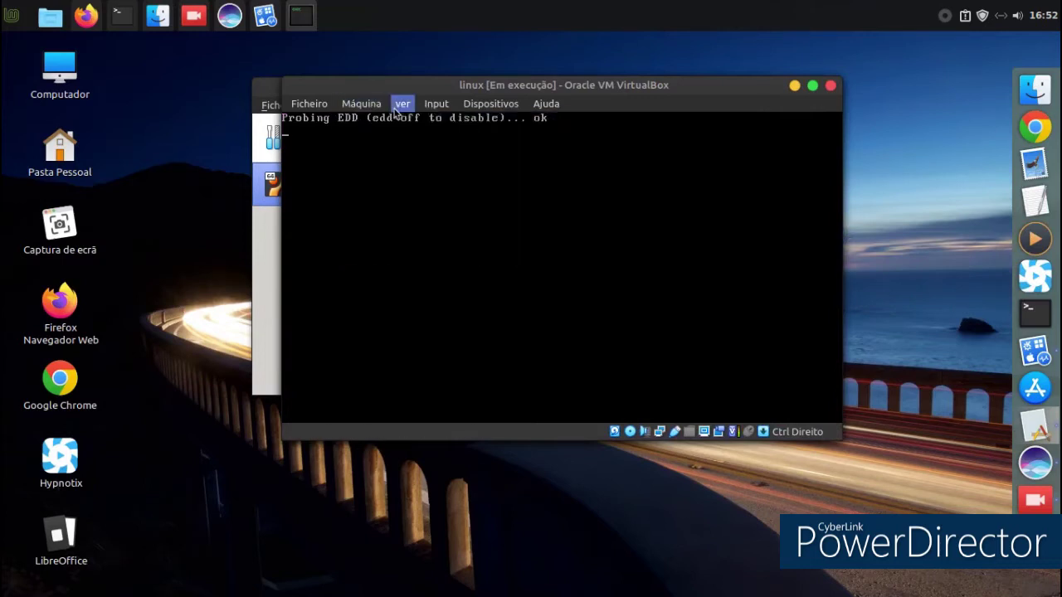
left_click(417, 189)
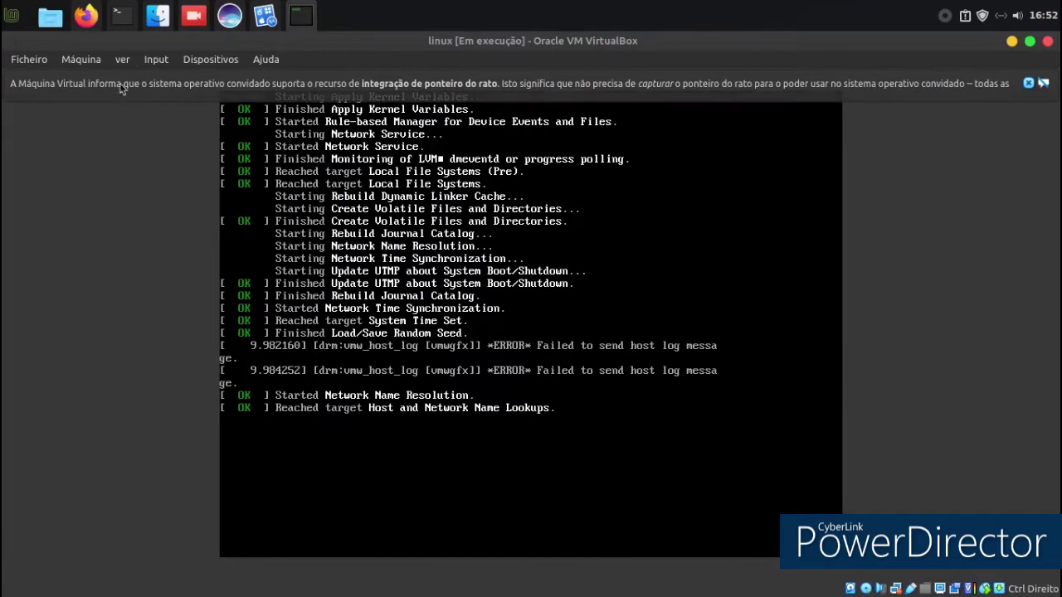
left_click(154, 60)
mouse_move(116, 62)
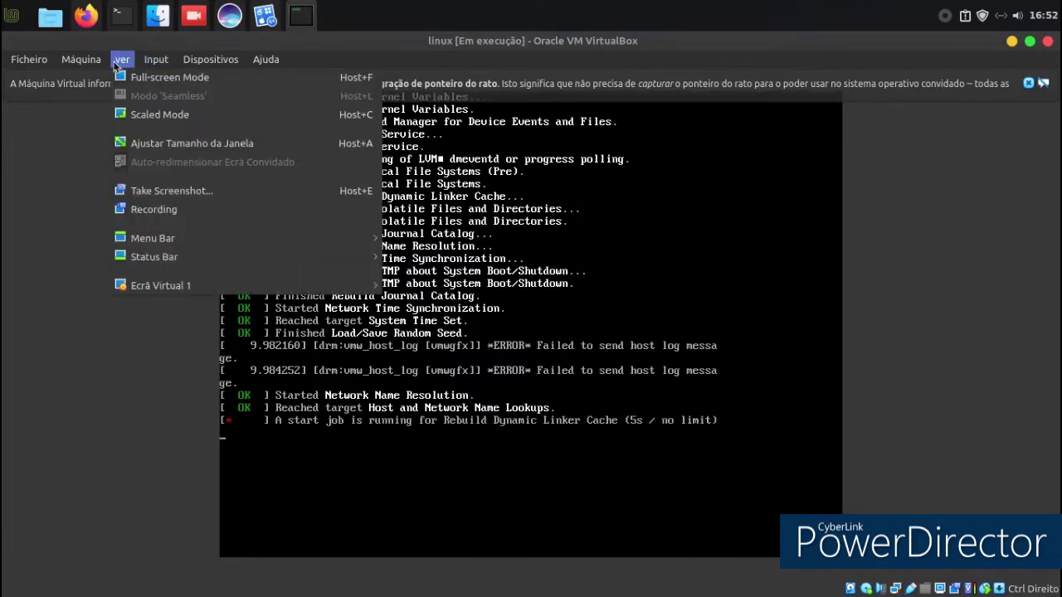
left_click(137, 114)
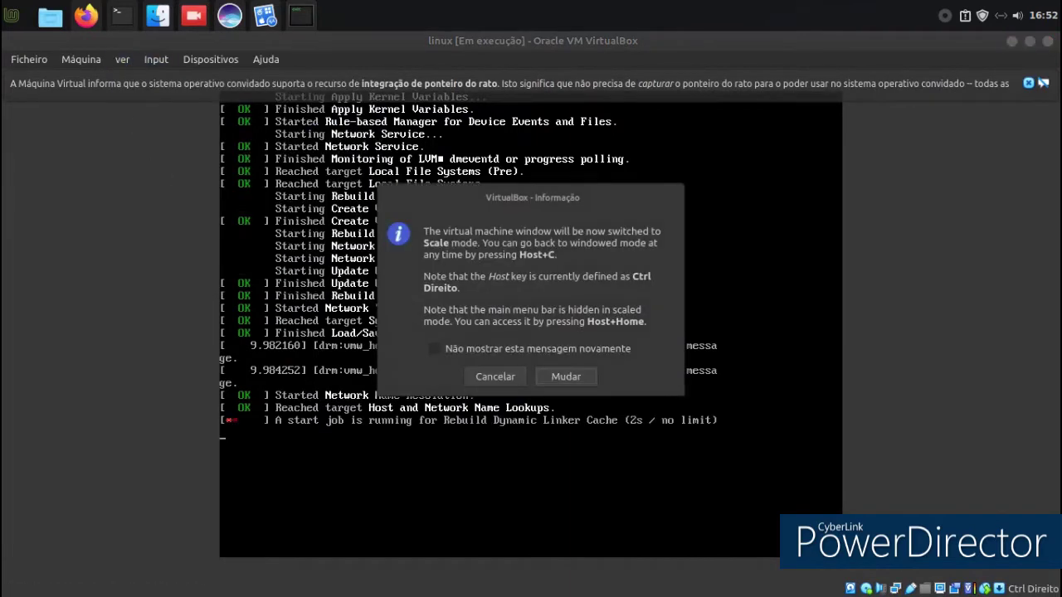
left_click(566, 377)
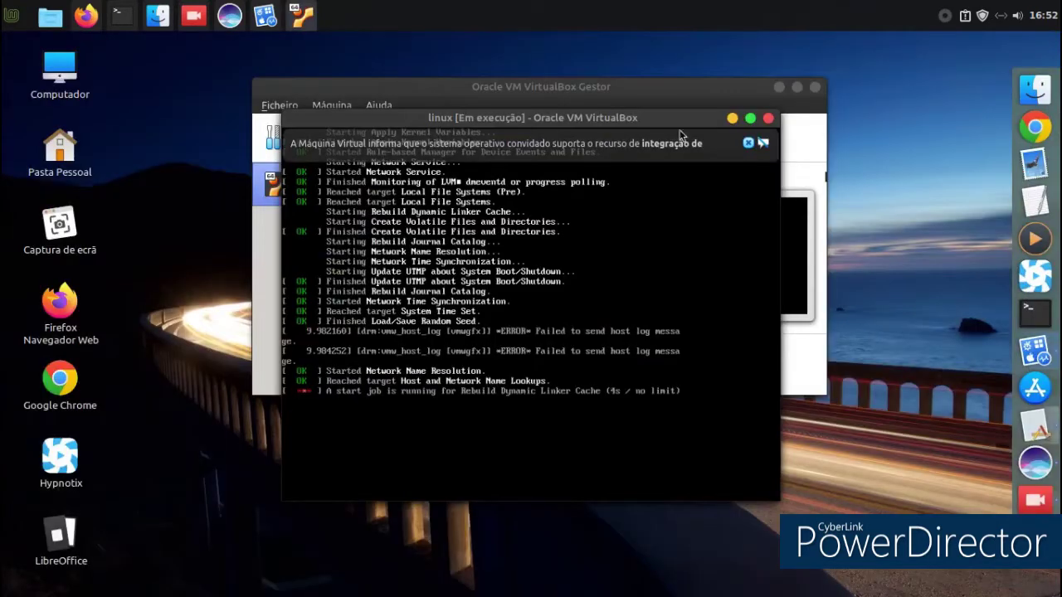
left_click(749, 118)
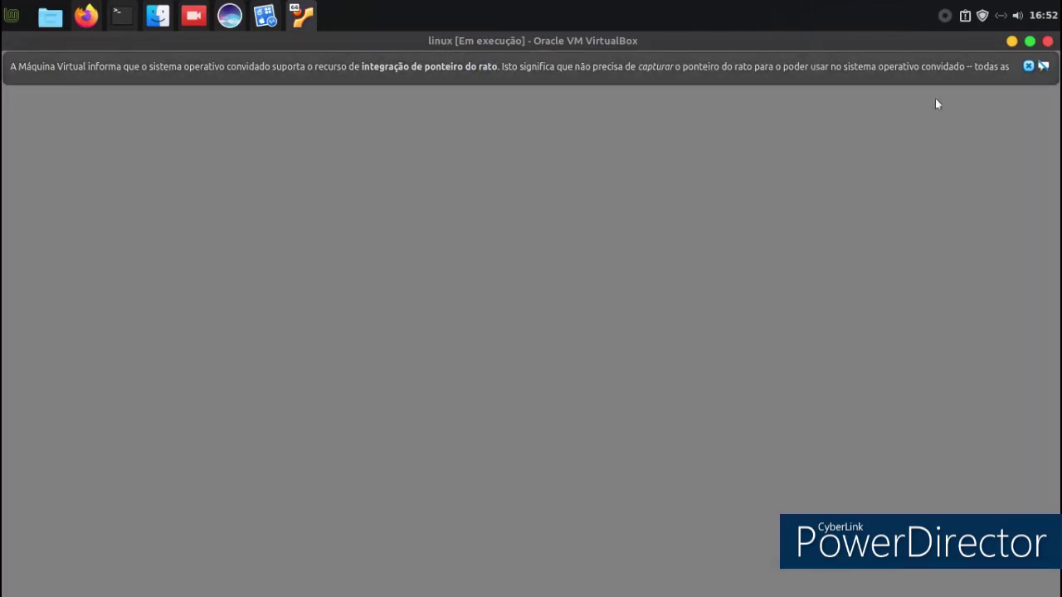
Dismiss the mouse-integration notice and close the EndeavourOS Welcome window.
left_click(1027, 66)
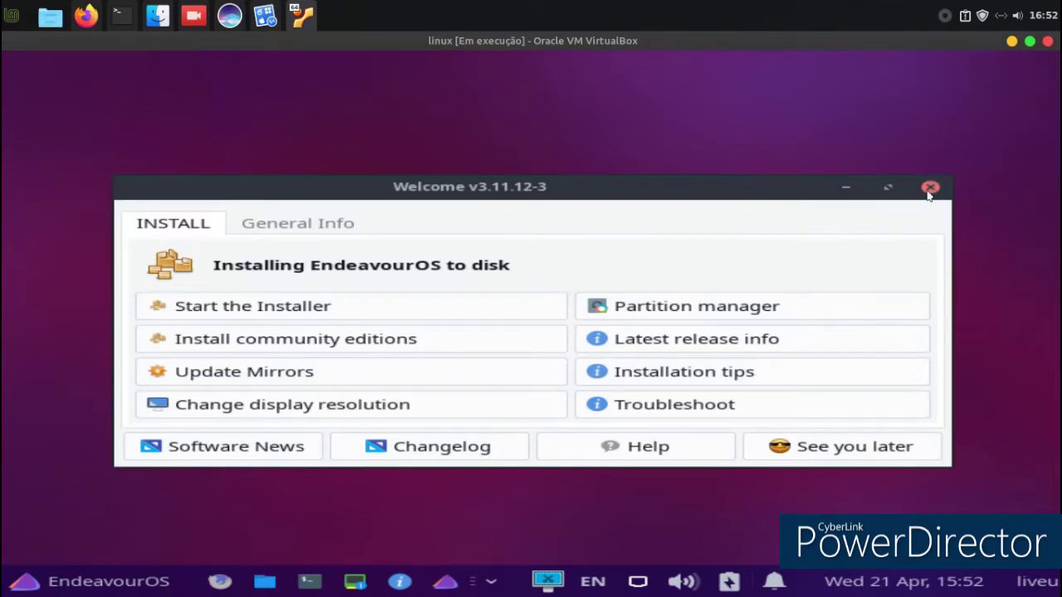
left_click(930, 188)
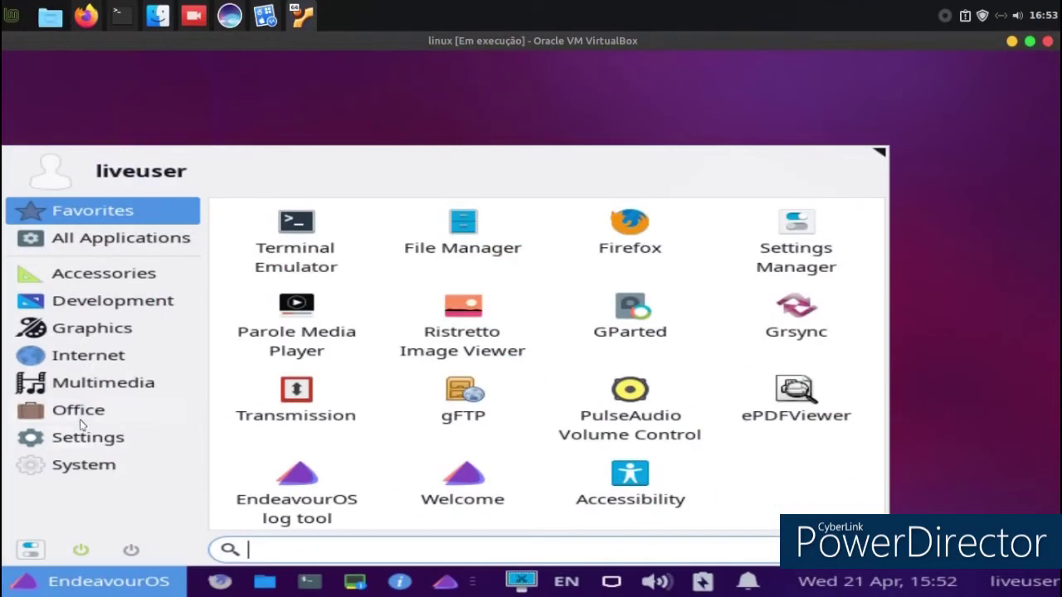
Browse the Whisker menu categories from Accessories through System, then open the Settings Manager.
left_click(87, 280)
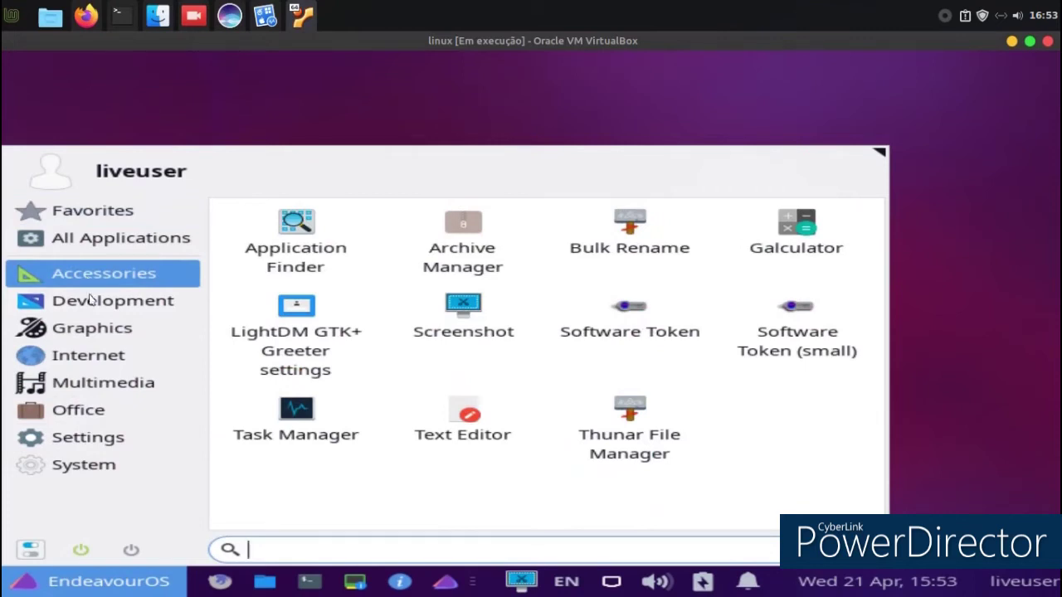
left_click(86, 307)
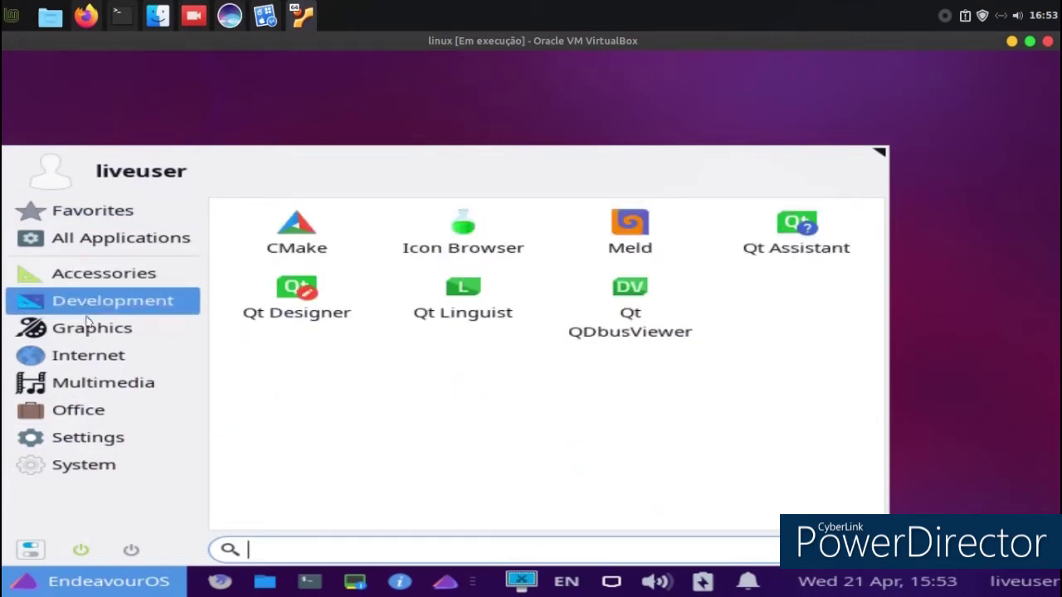
left_click(85, 332)
left_click(100, 356)
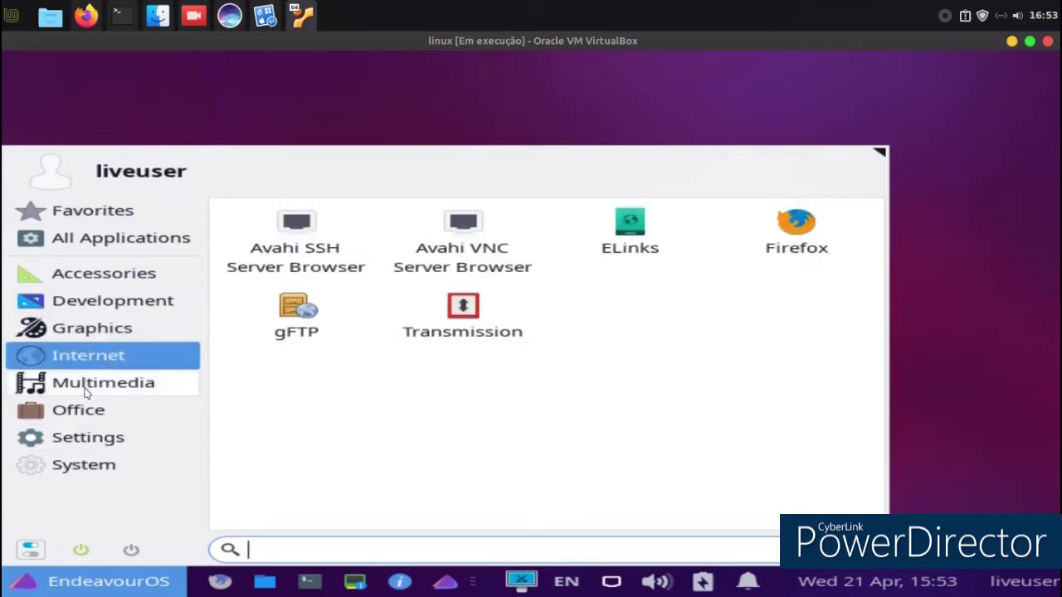
left_click(85, 391)
left_click(82, 408)
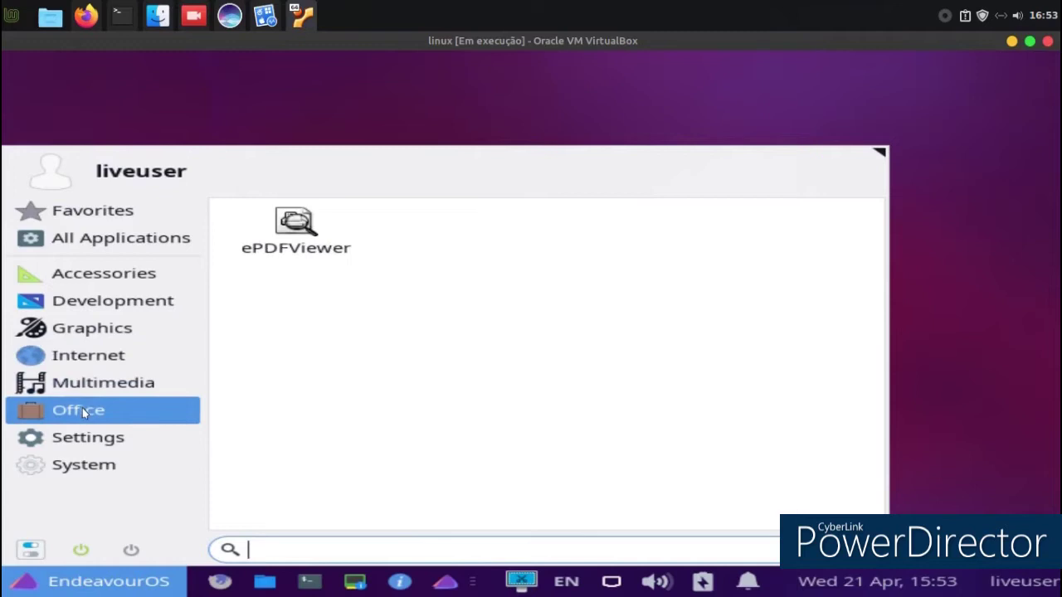
left_click(82, 440)
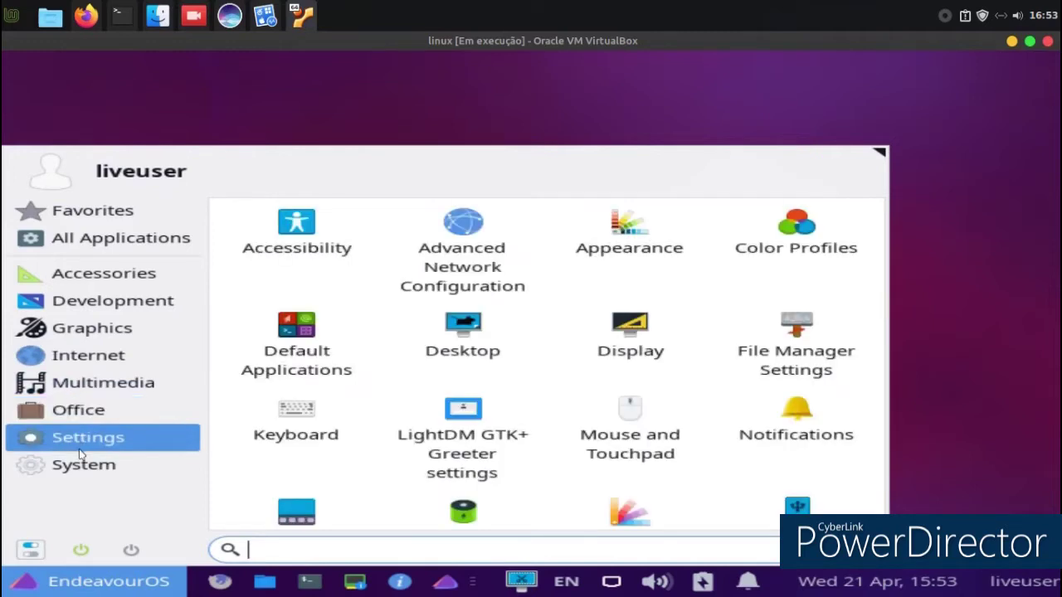
left_click(79, 455)
scroll(559, 324, "down", 2)
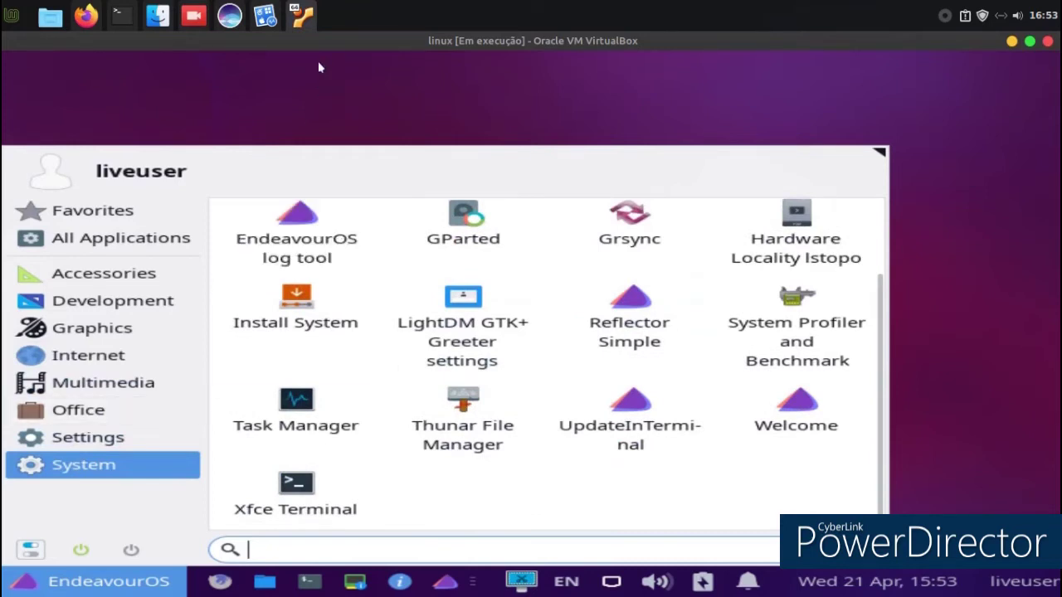
left_click(30, 549)
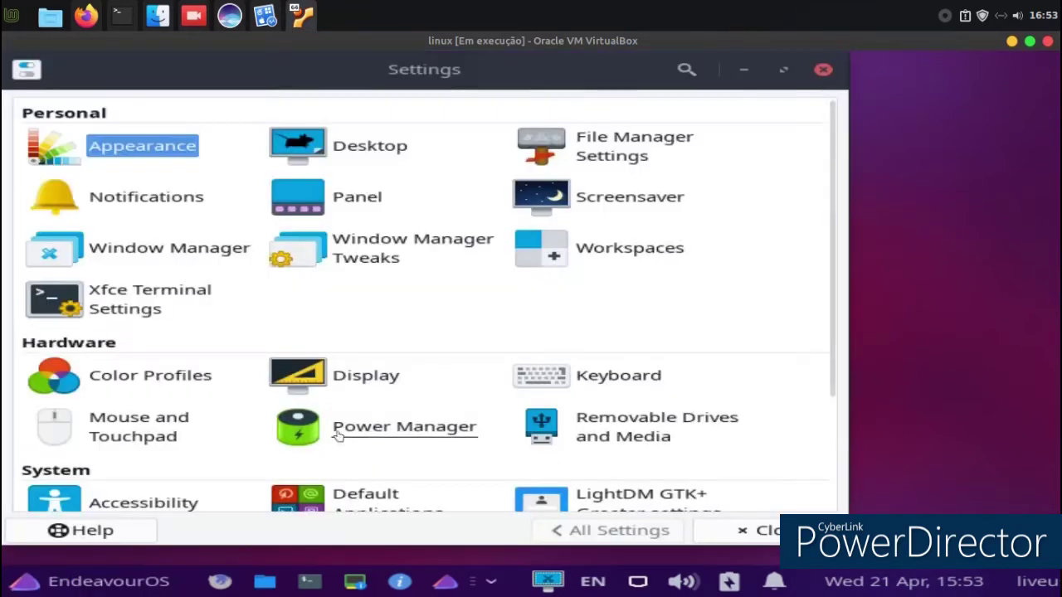
In Appearance, preview the Arc-Dark, Adwaita-dark and Arc-Lighter styles, settling on Arc-Dark.
left_click_drag(563, 77, 666, 78)
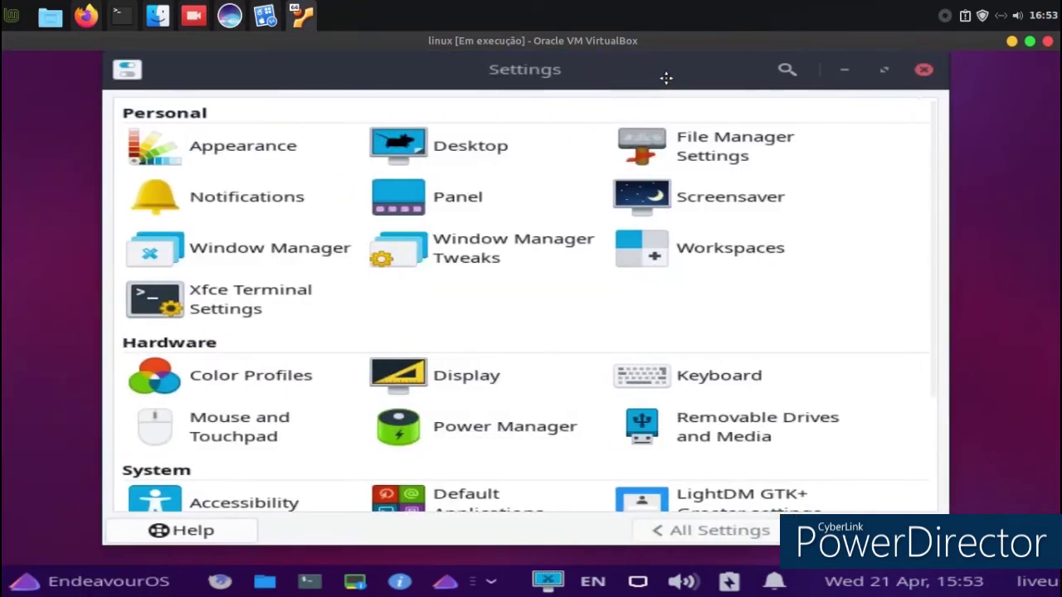
left_click(246, 146)
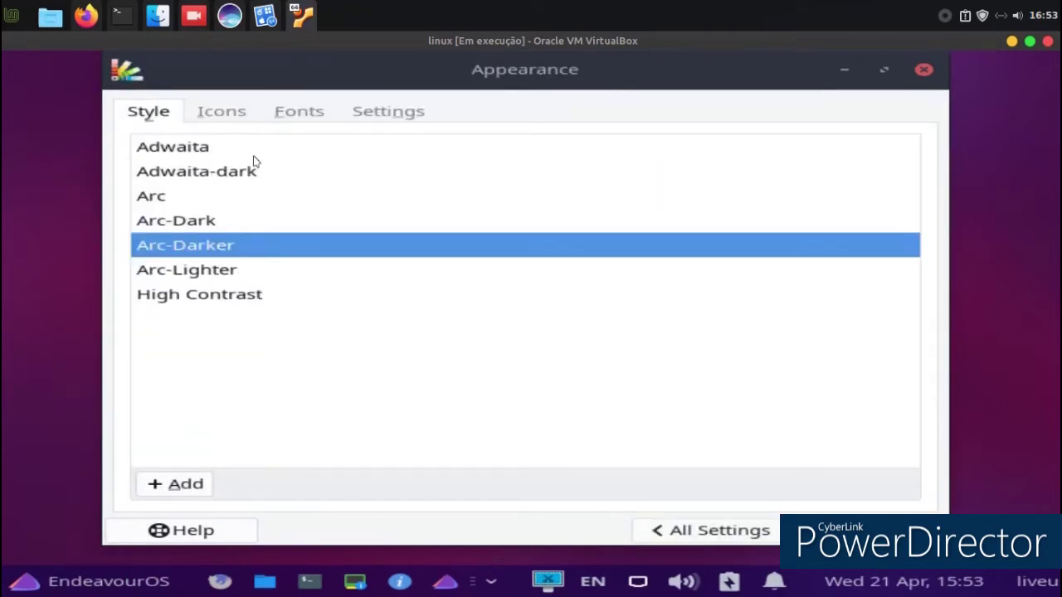
left_click(204, 223)
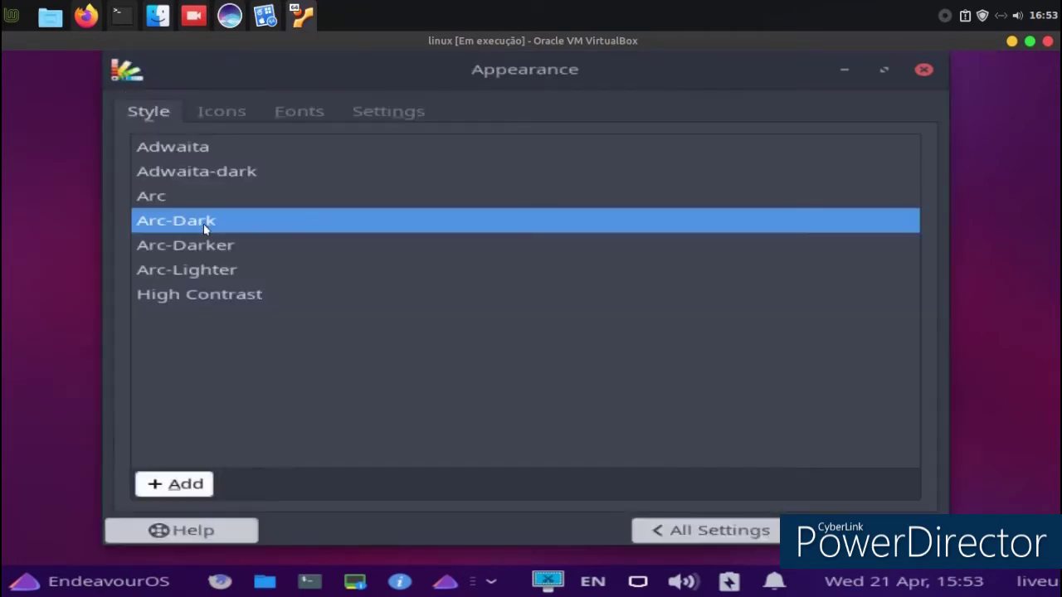
left_click(25, 581)
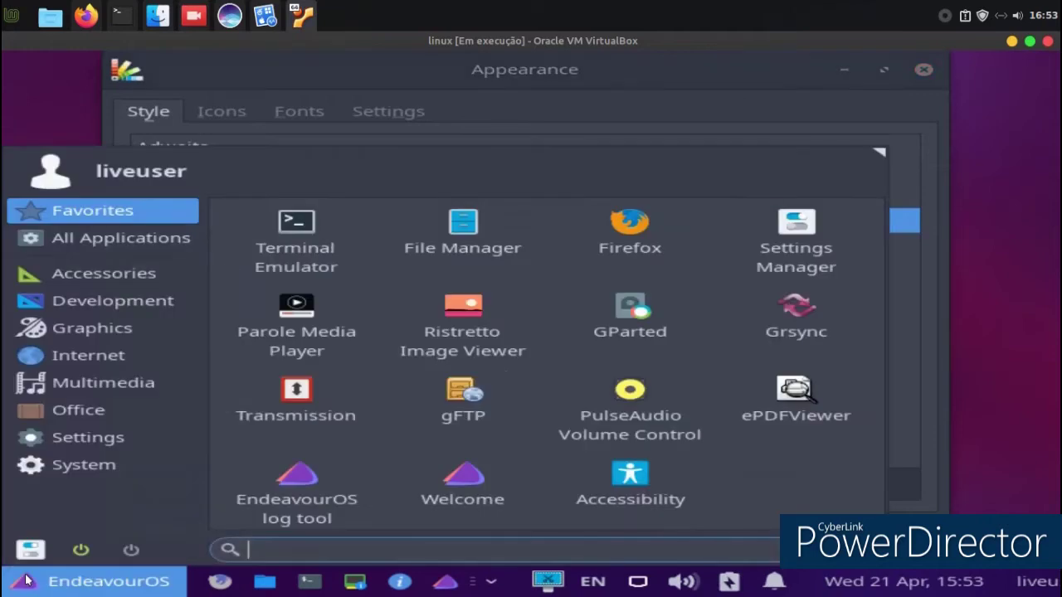
left_click(24, 581)
left_click(25, 580)
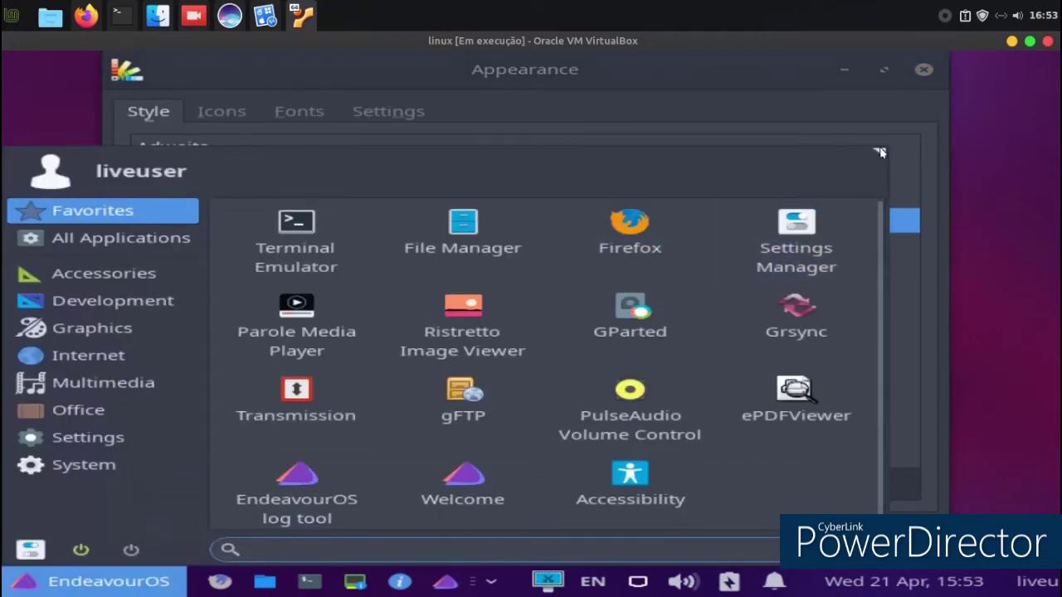
left_click_drag(869, 150, 541, 160)
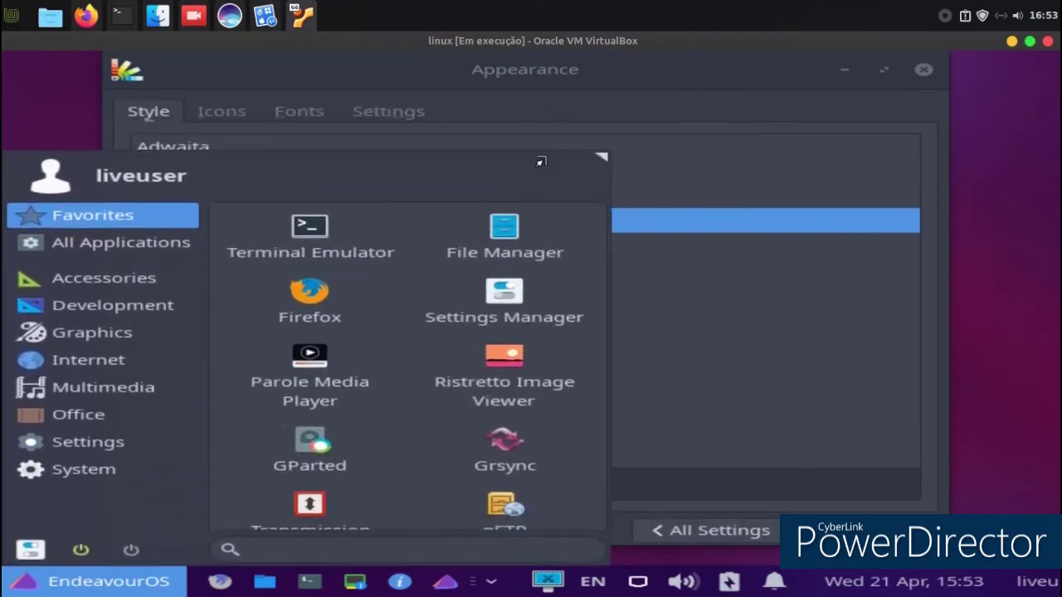
left_click(765, 179)
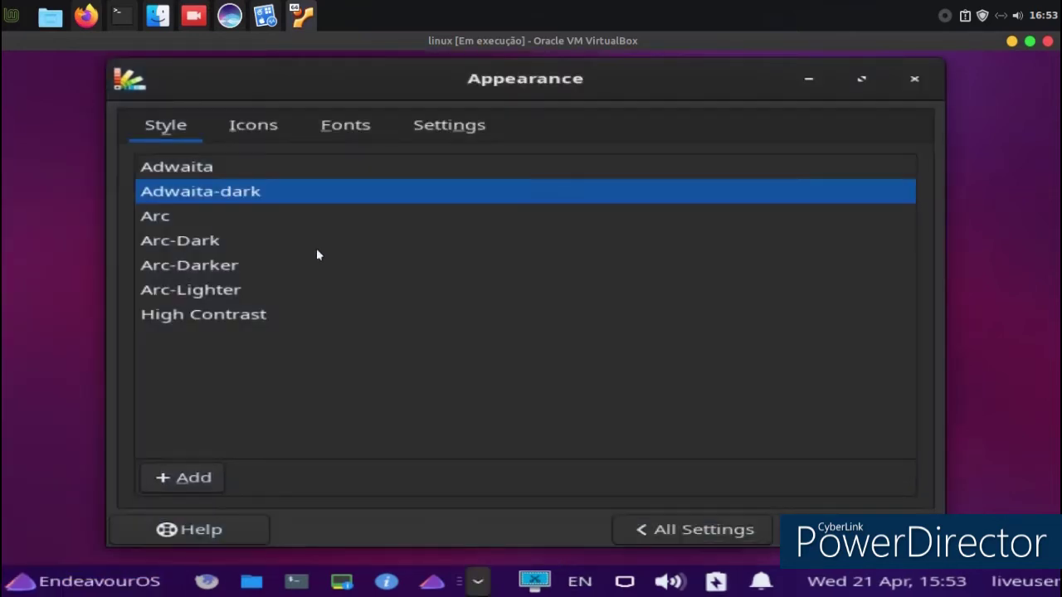
left_click(227, 288)
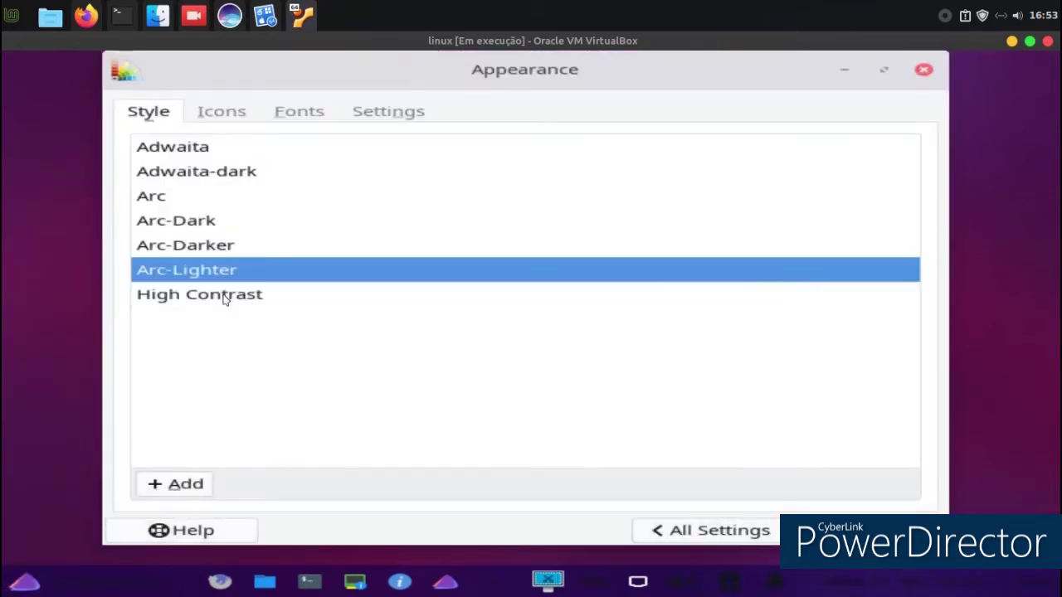
left_click(5, 585)
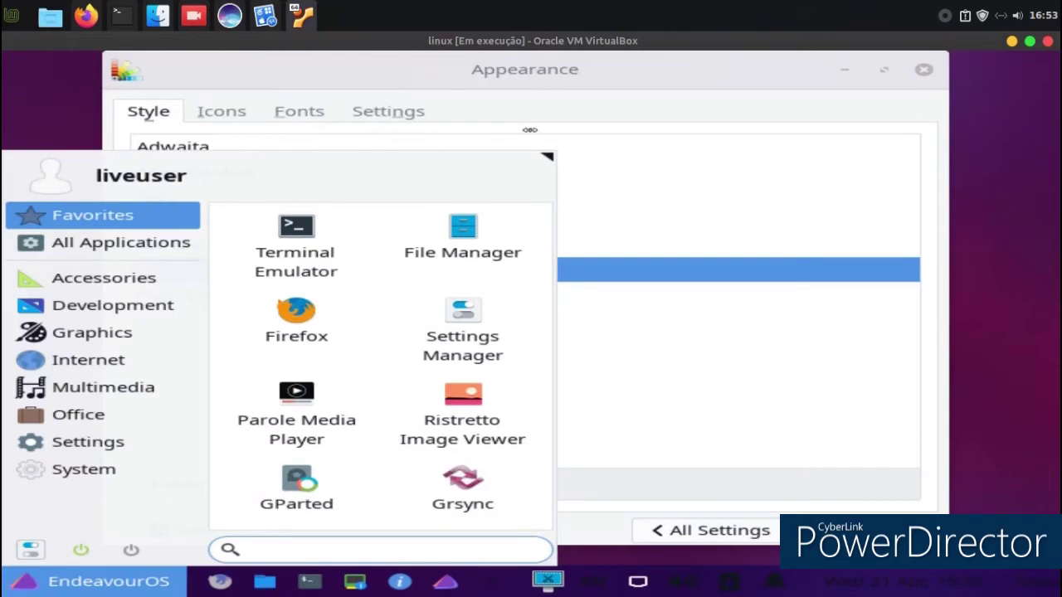
mouse_move(544, 162)
left_mouse_down()
mouse_move(549, 116)
mouse_move(546, 143)
left_mouse_up()
left_click(682, 217)
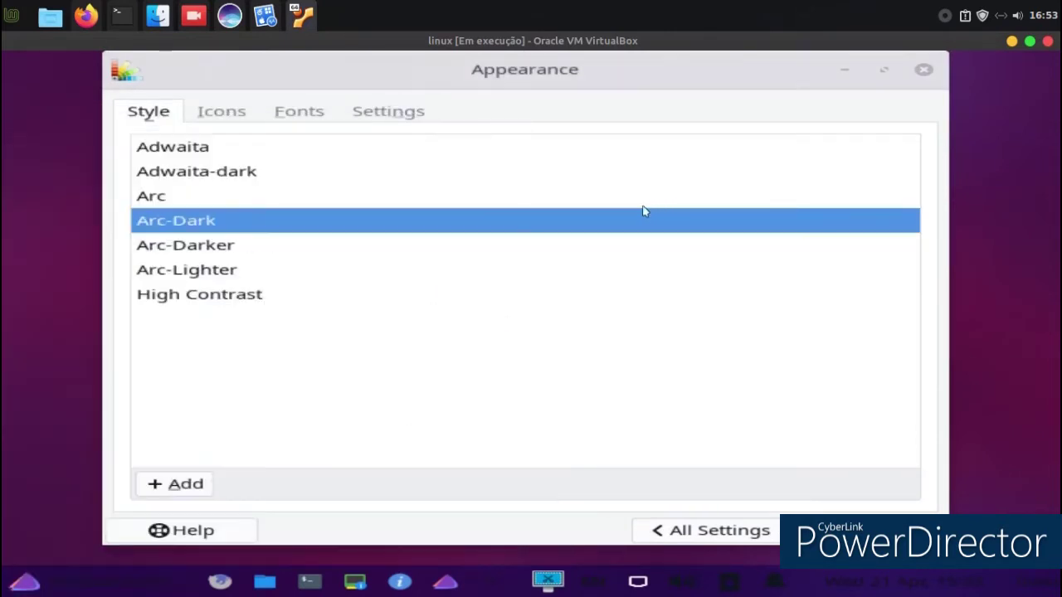
Try the HighContrast, Paper and Paper-Mono-Dark icon themes, keep Arc-X-D, and return to All Settings.
left_click(221, 114)
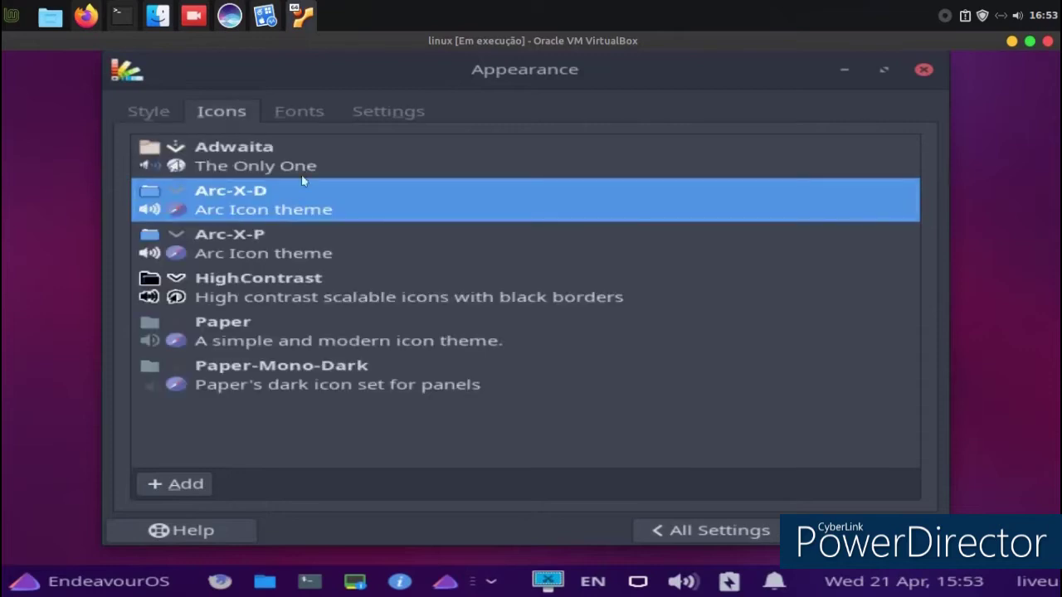
left_click(375, 307)
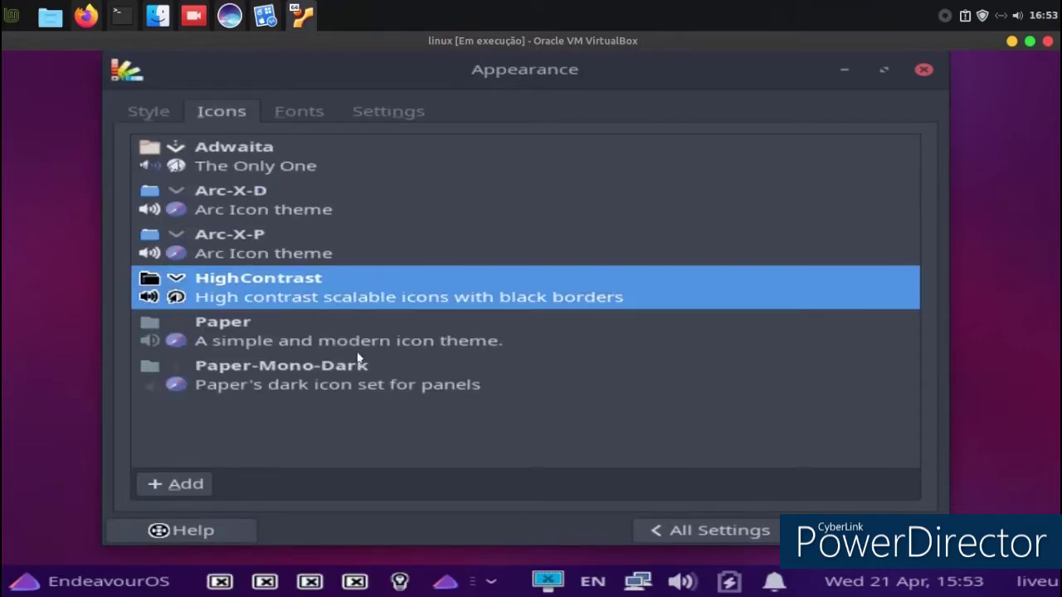
left_click(338, 340)
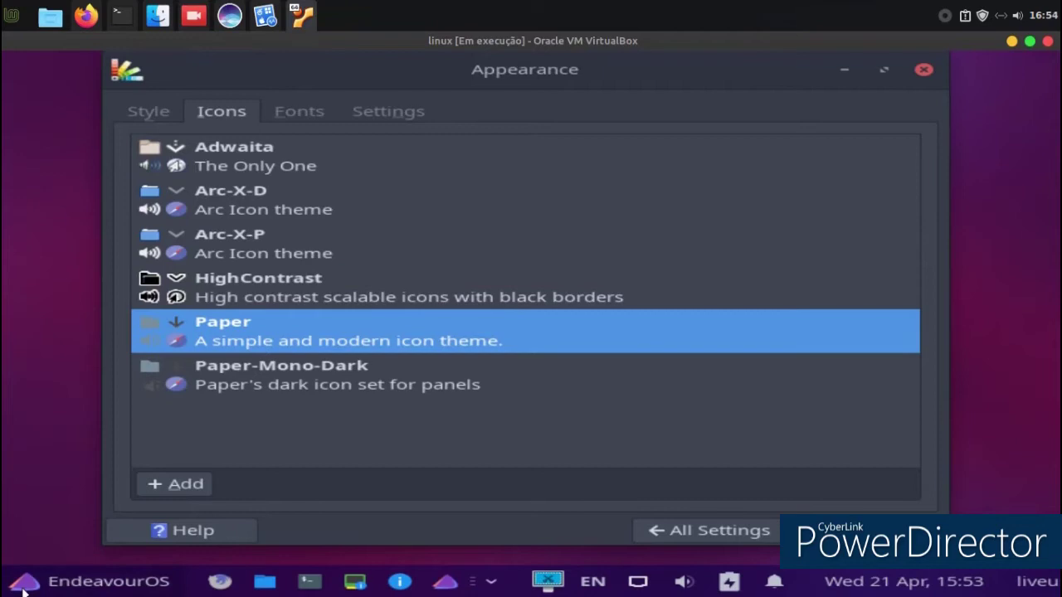
left_click(25, 585)
left_click(714, 405)
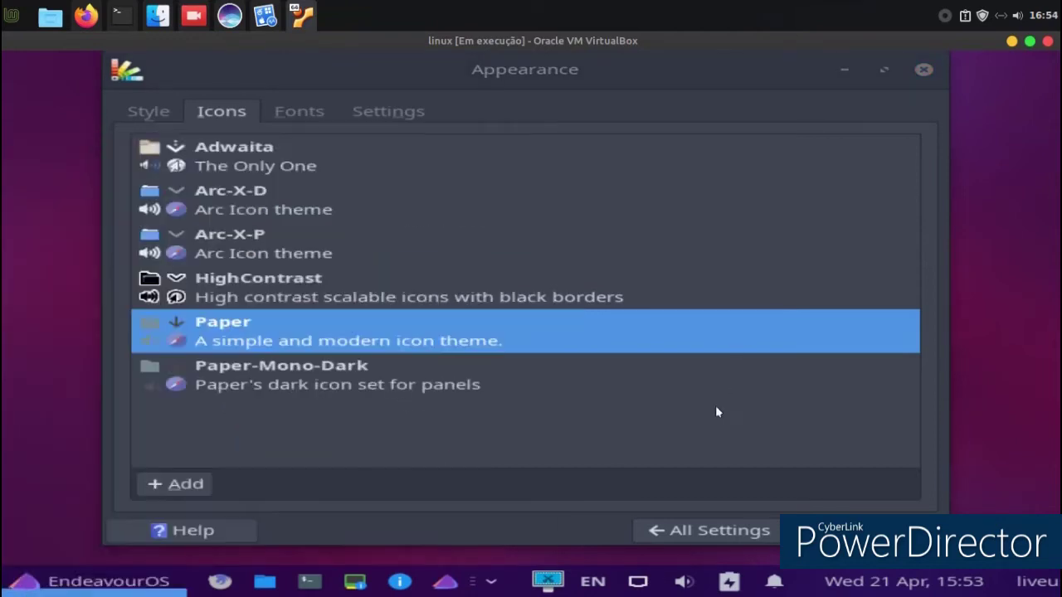
left_click(411, 389)
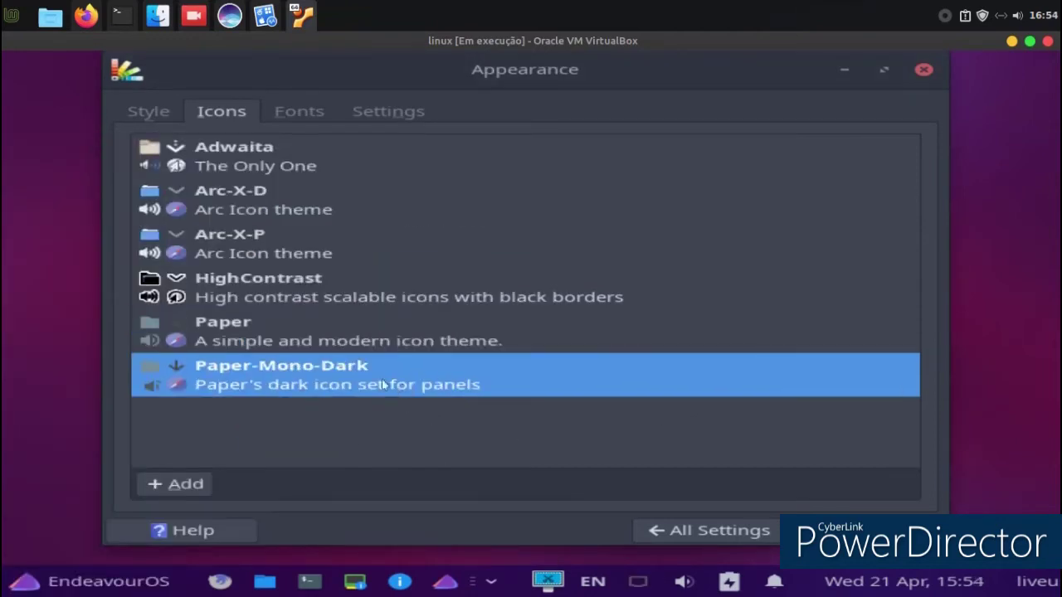
left_click(267, 195)
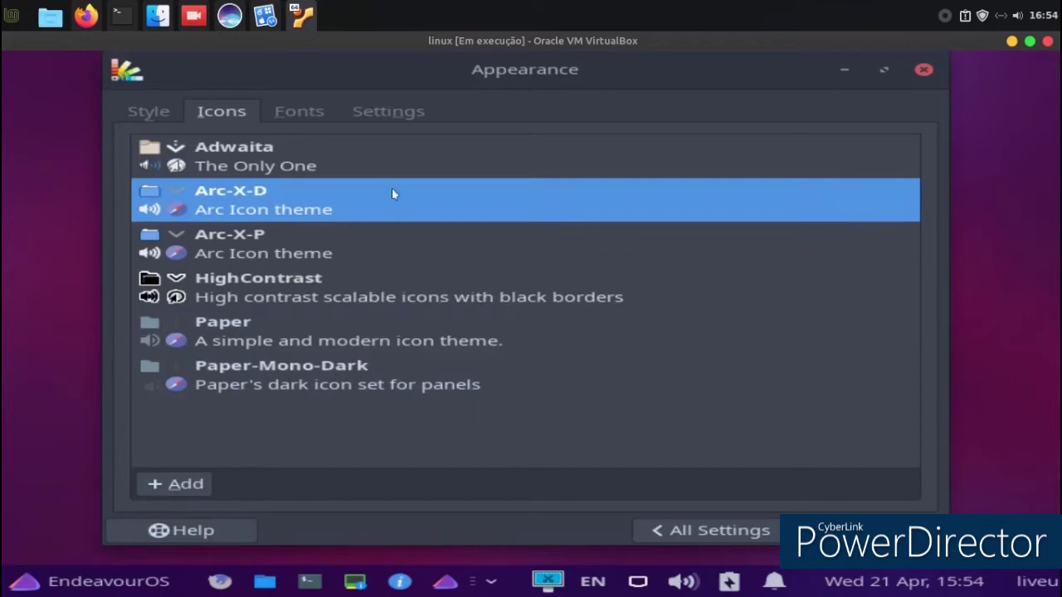
left_click(733, 524)
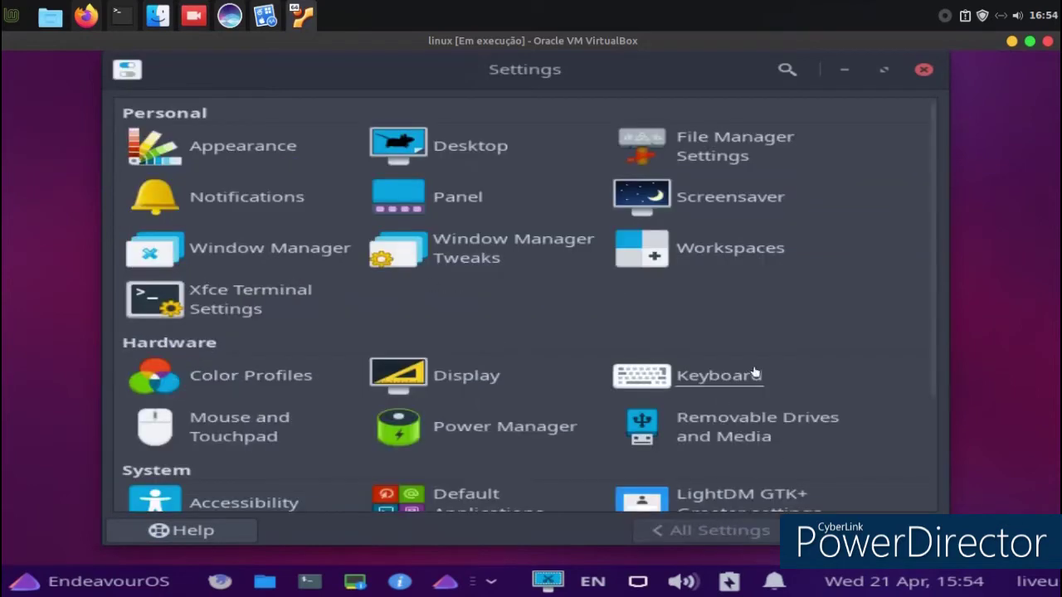
Enable the screensaver, preview Pop art squares, Slideshow and Blank screen, and settle on Random.
left_click(741, 203)
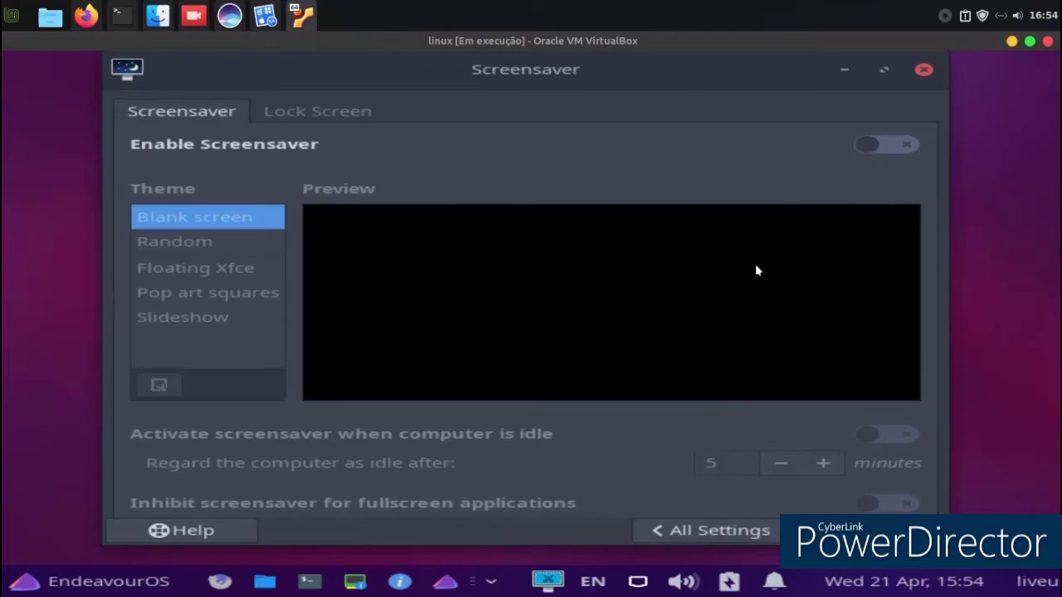
left_click(895, 147)
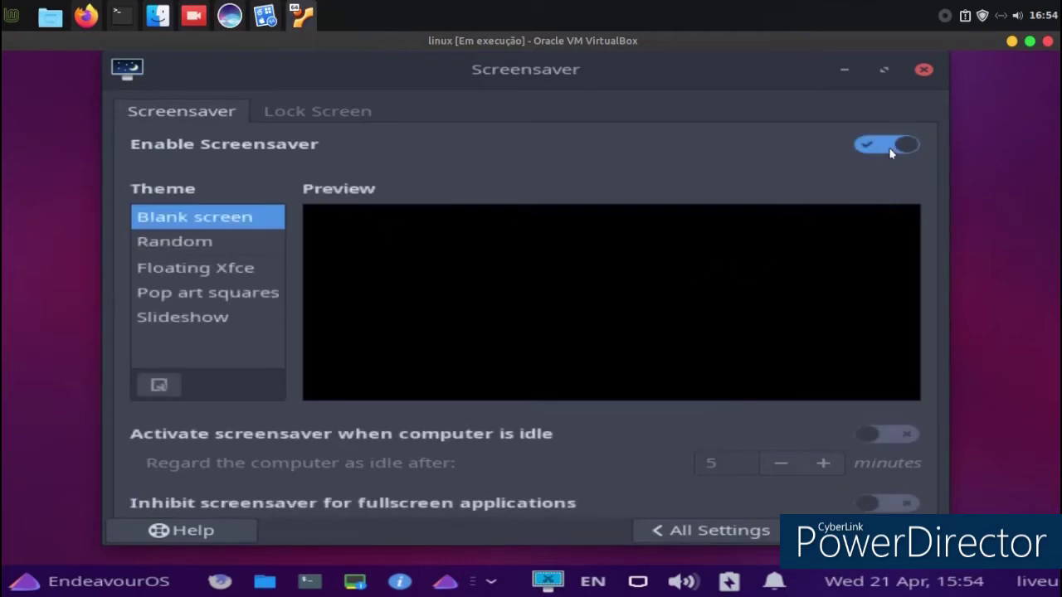
left_click(200, 244)
left_click(189, 292)
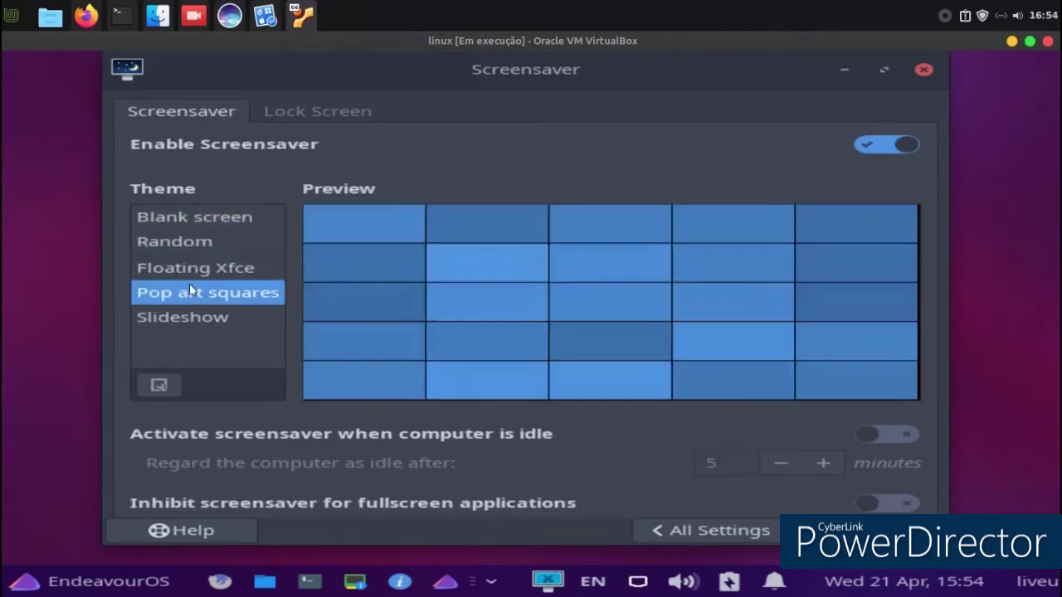
left_click(188, 316)
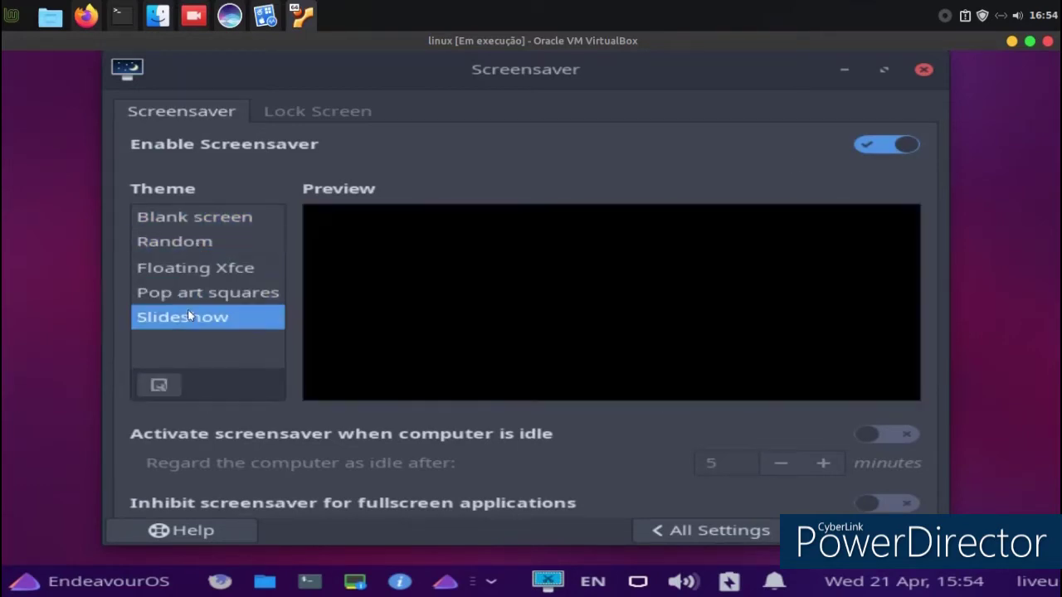
left_click(207, 226)
left_click(207, 244)
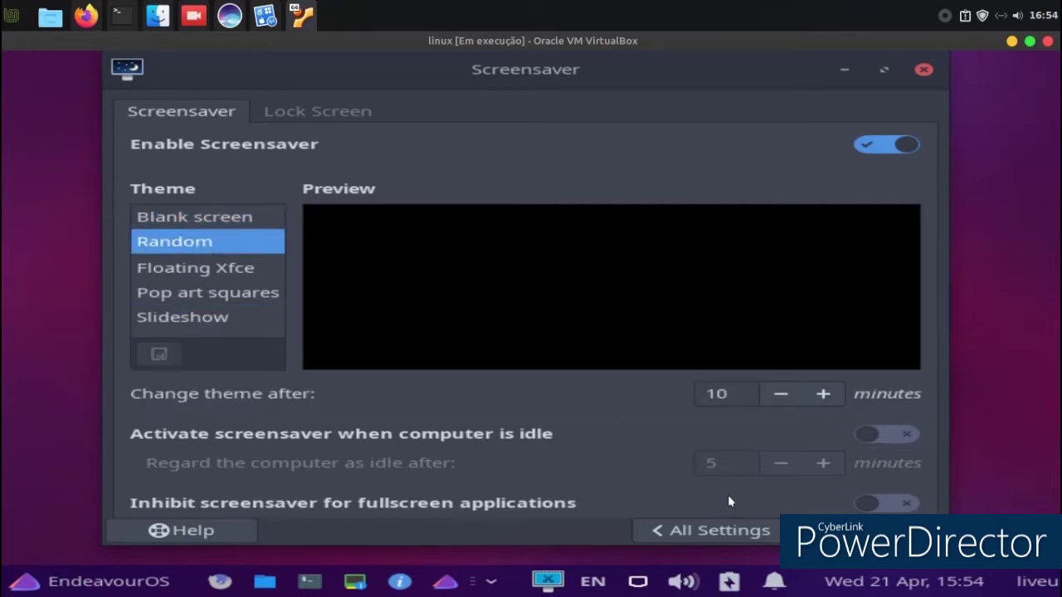
left_click(922, 70)
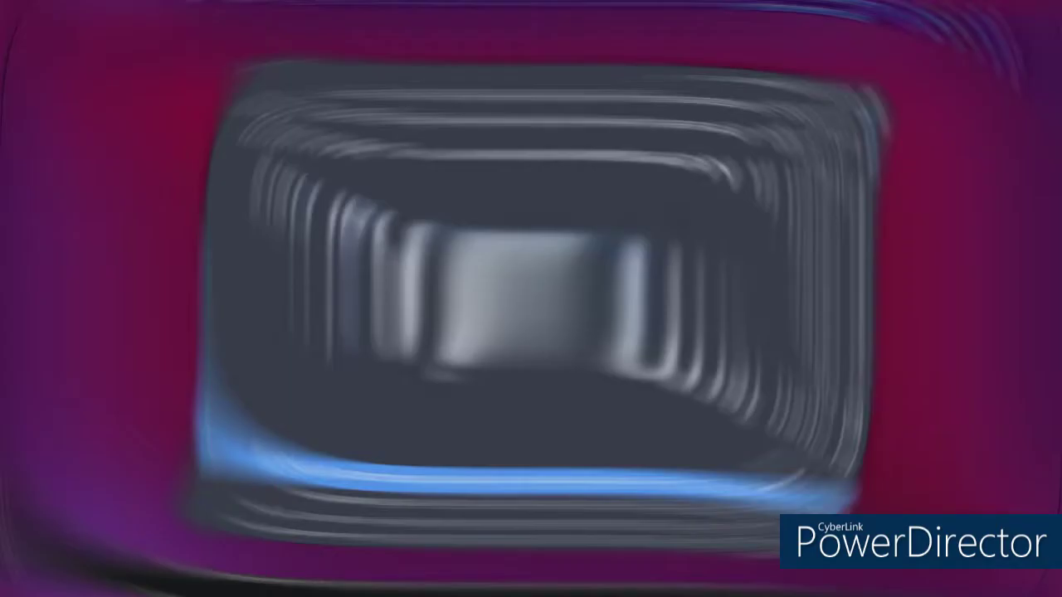
Set the blue Xfce mouse wallpaper as the desktop background through Desktop Settings.
right_click(394, 131)
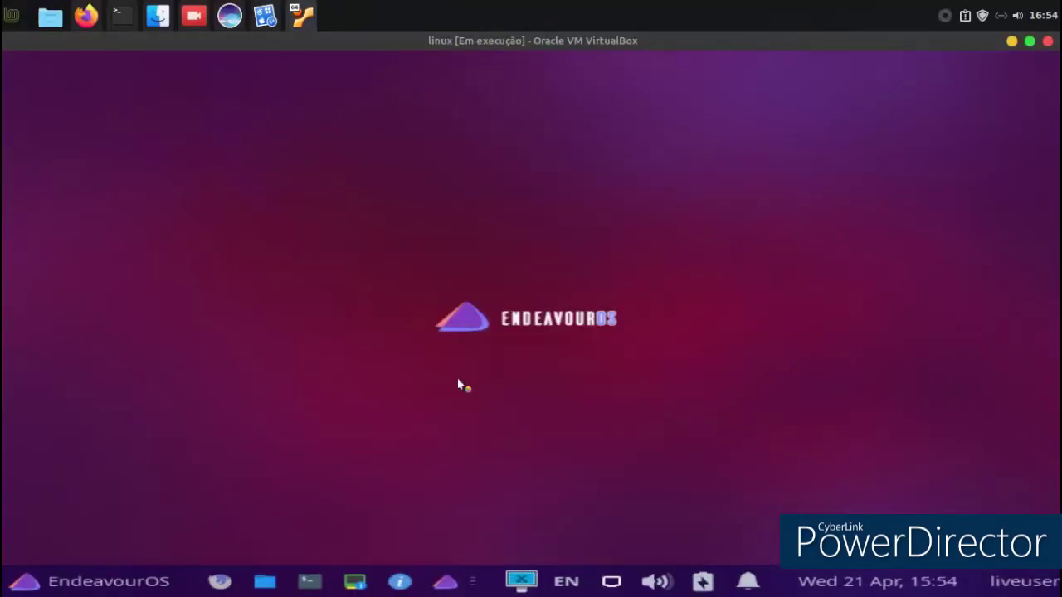
left_click(454, 378)
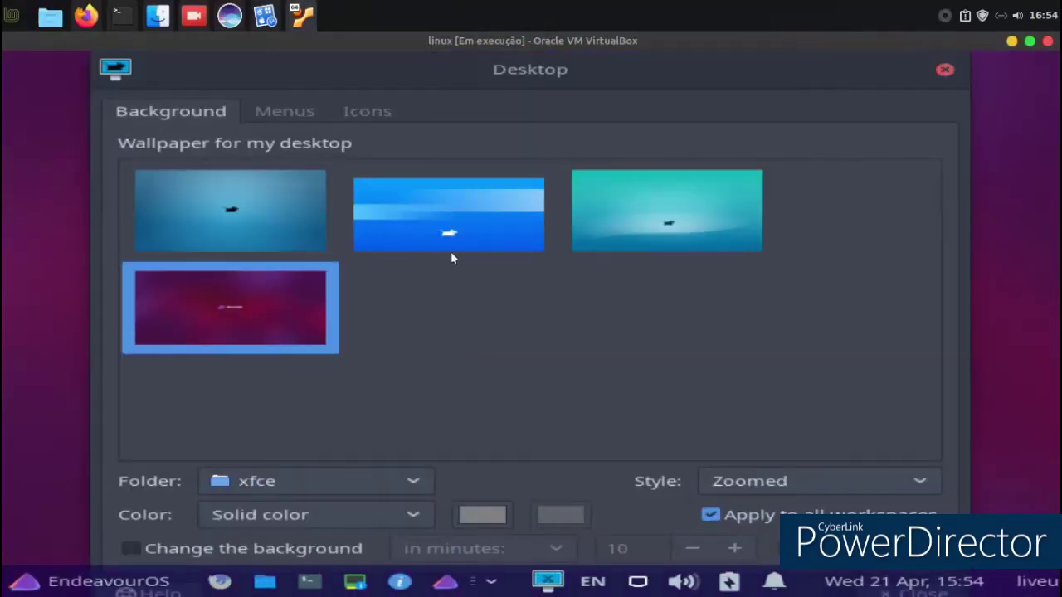
left_click(465, 223)
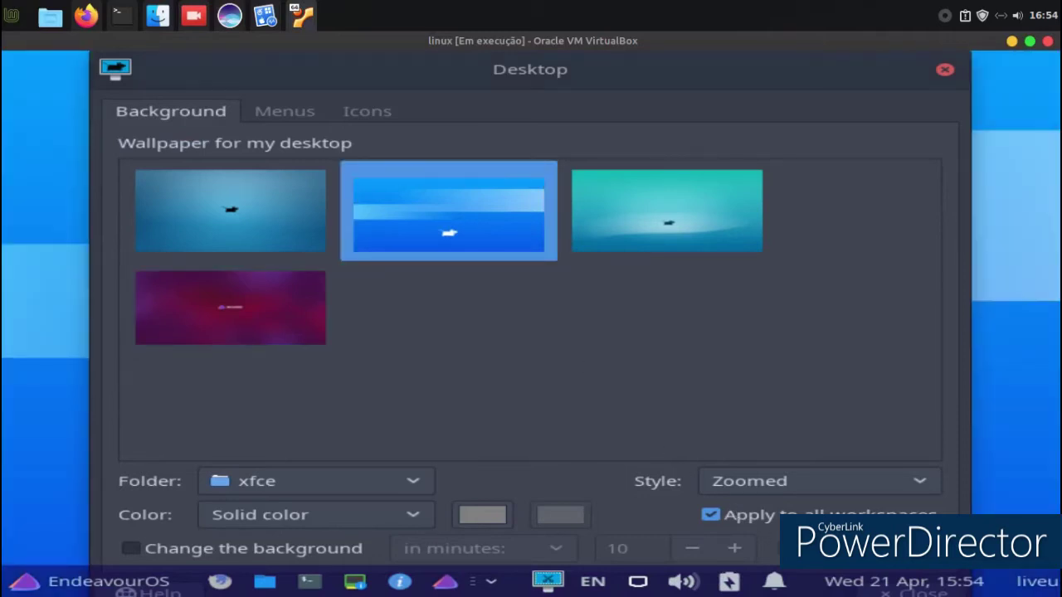
left_click(944, 70)
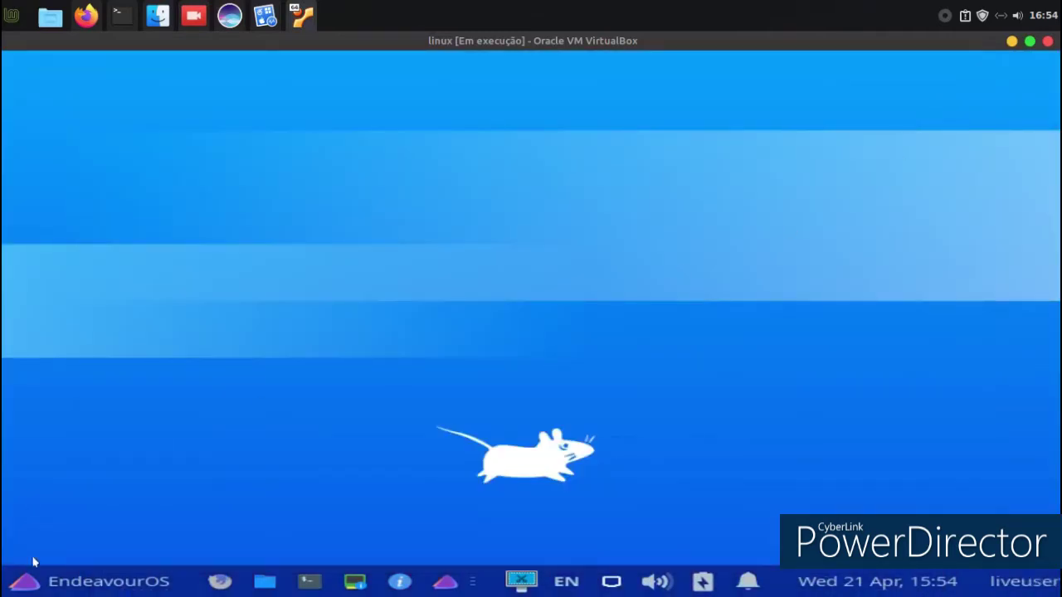
left_click(39, 584)
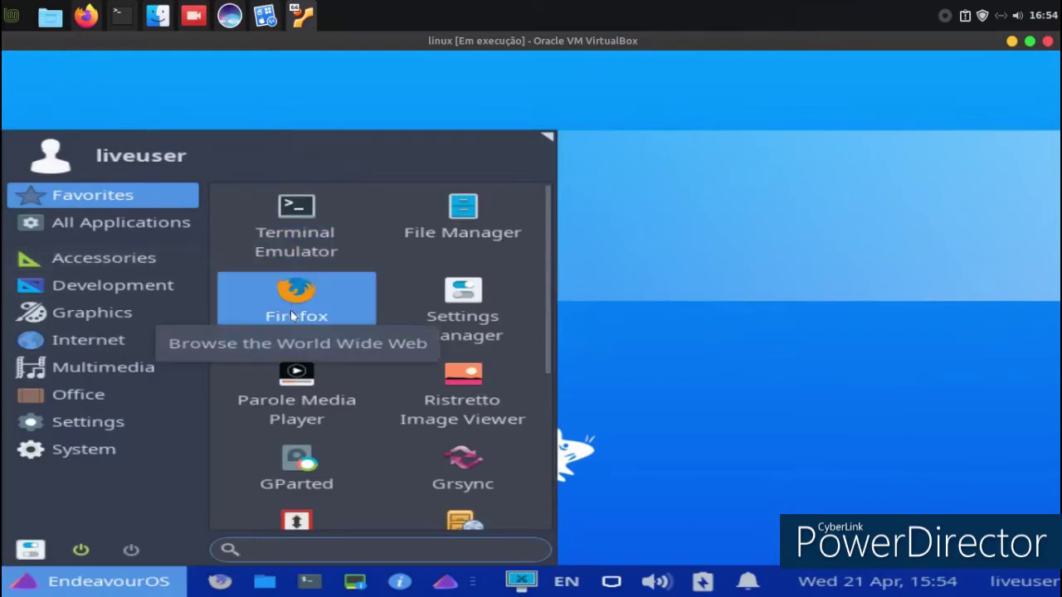
Launch Parole Media Player, bring up its Open Network Location dialog, then launch Firefox.
left_click(279, 380)
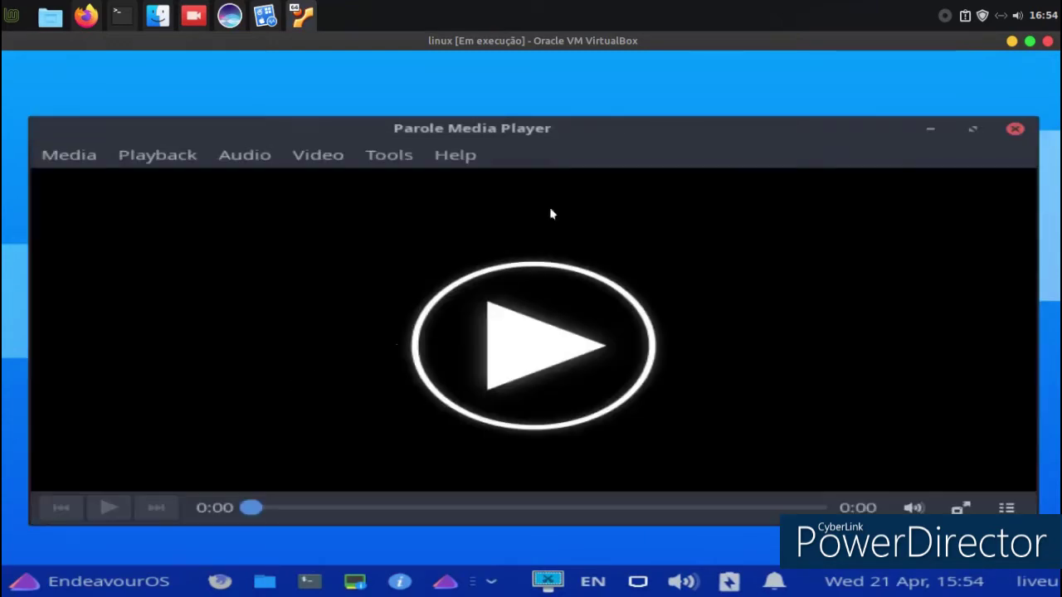
left_click_drag(532, 129, 541, 94)
left_click(176, 118)
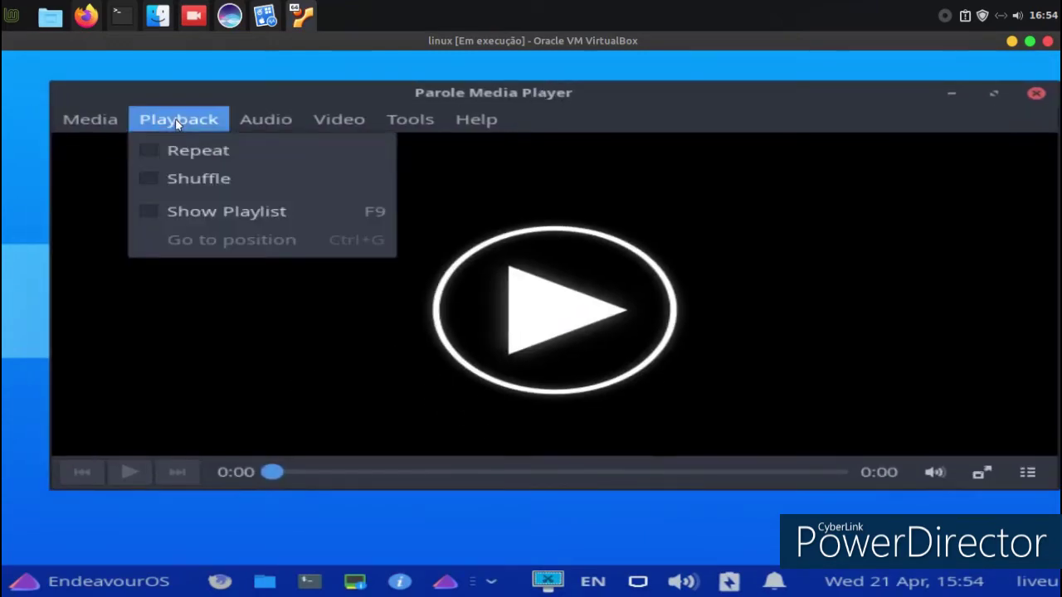
mouse_move(87, 124)
left_click(92, 176)
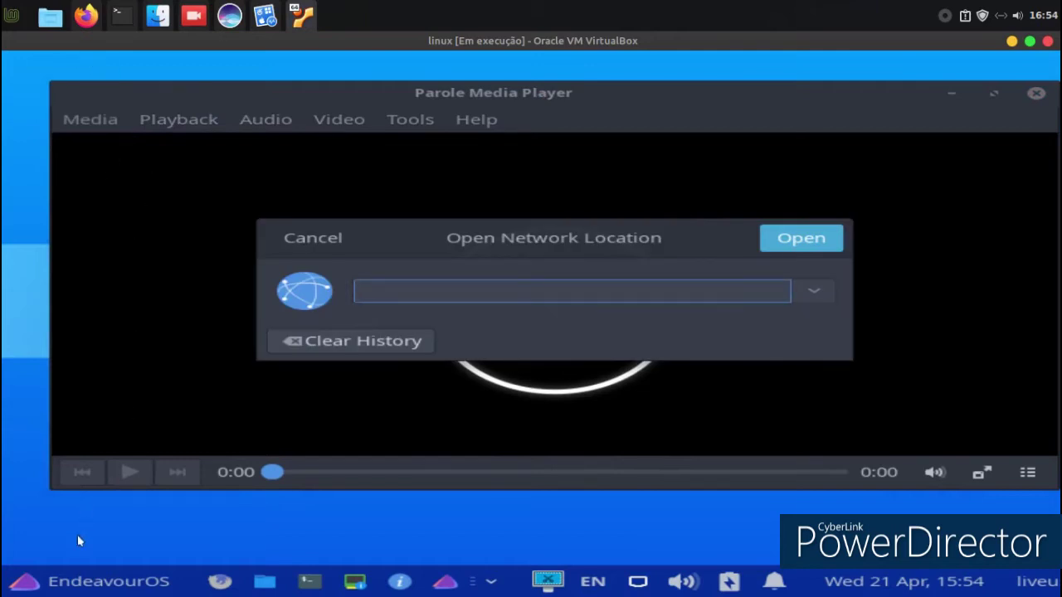
left_click(48, 578)
left_click(306, 304)
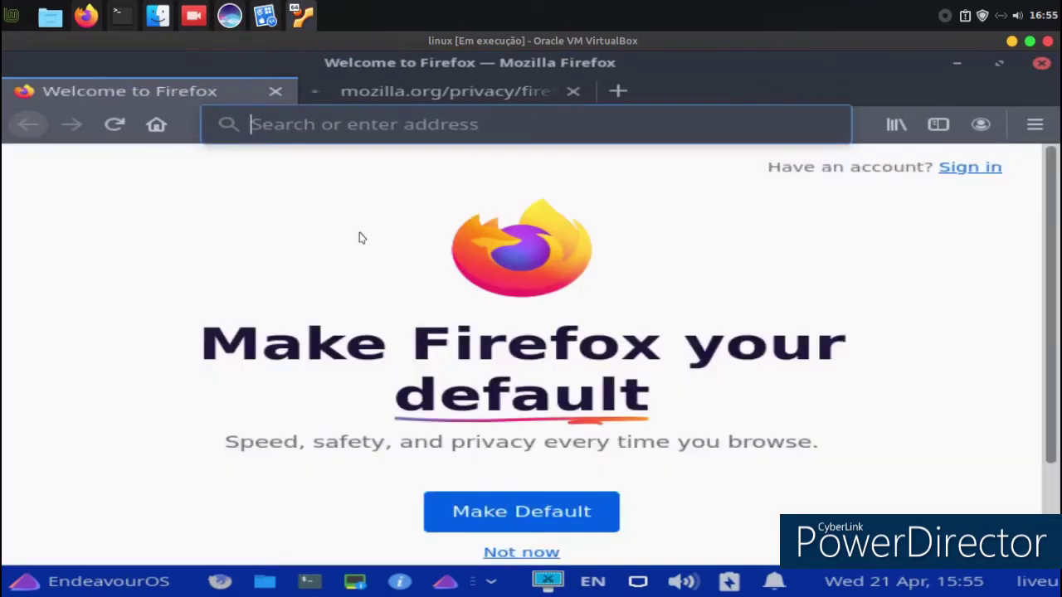
Open YouTube in a new tab from the top sites and accept its cookie consent.
left_click(352, 93)
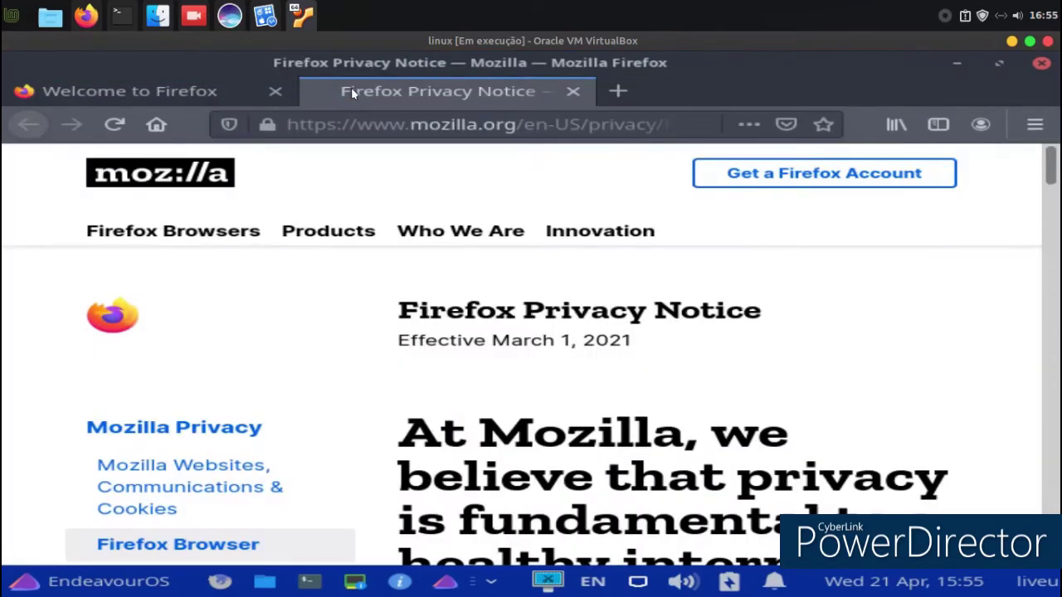
left_click(608, 94)
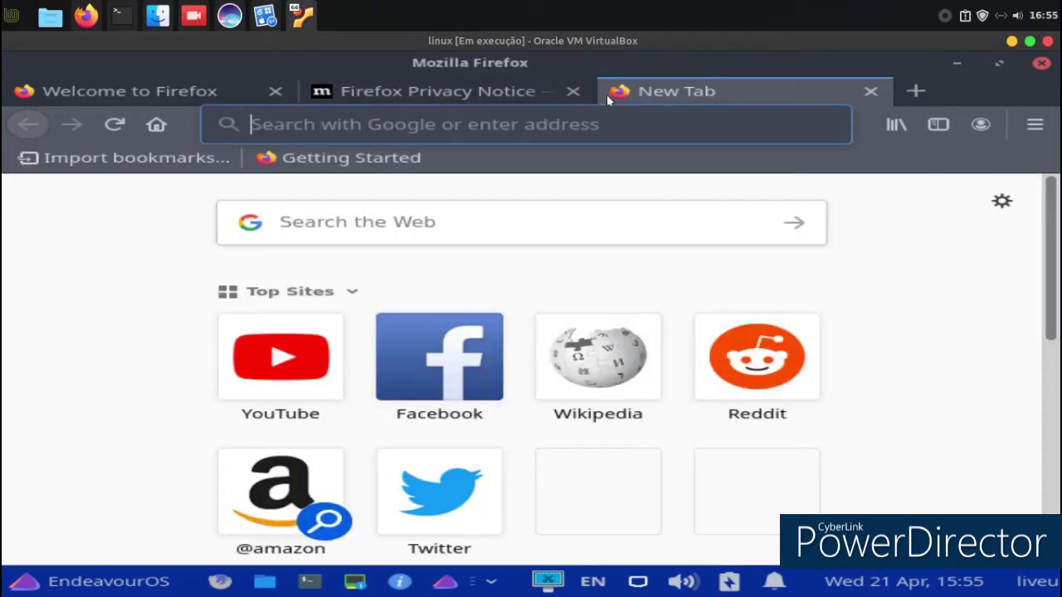
left_click(249, 363)
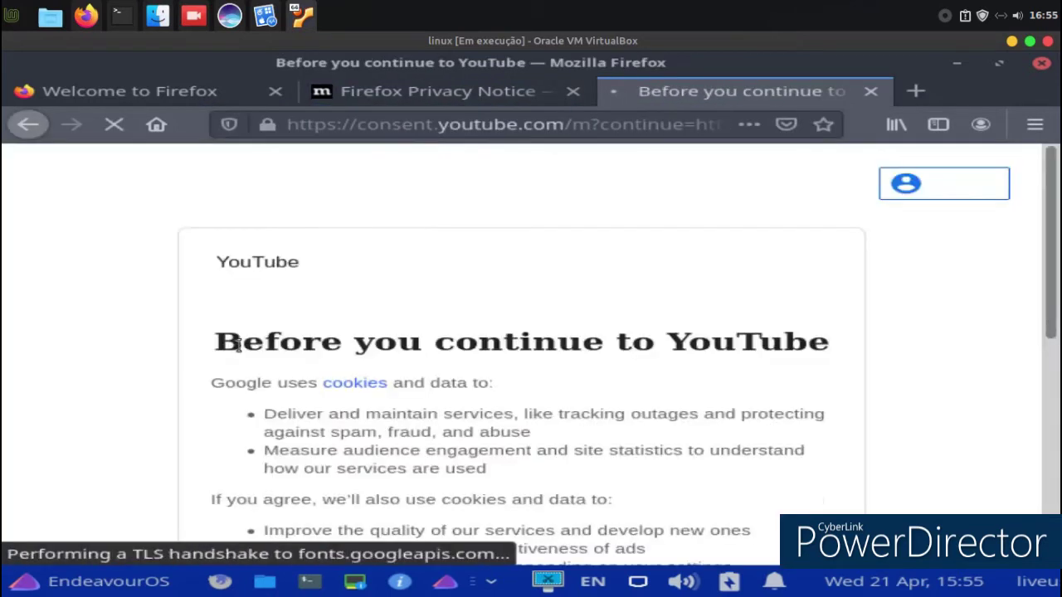
scroll(678, 339, "down", 10)
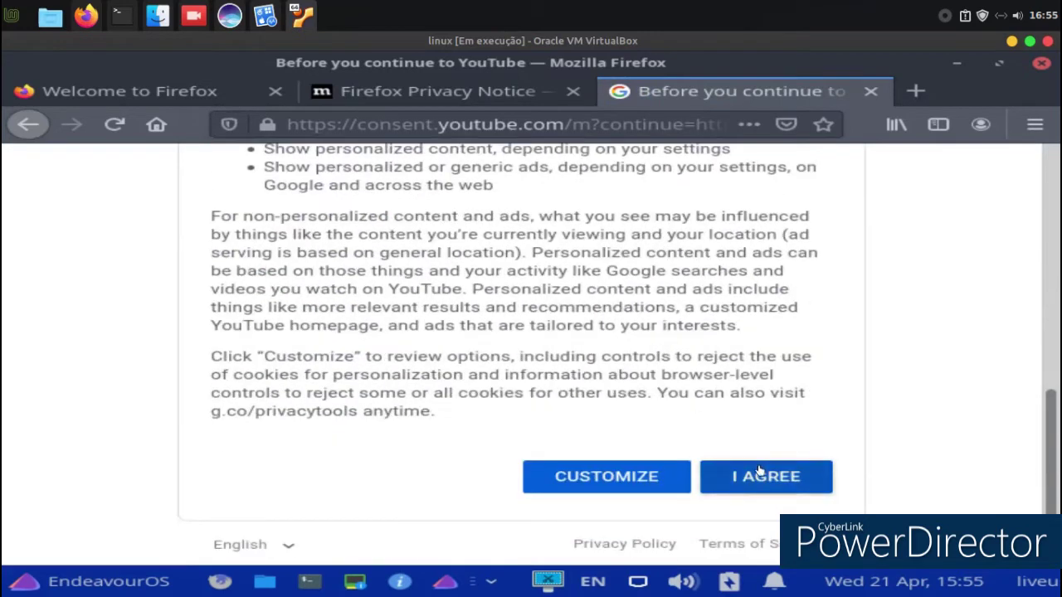
left_click(752, 468)
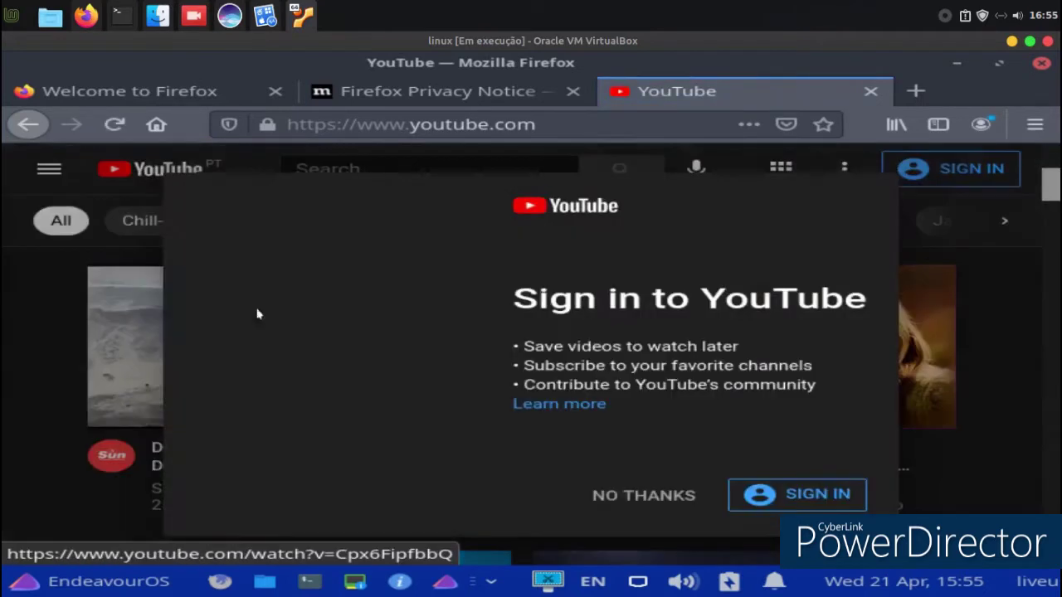
Decline the YouTube sign-in prompt and open the beach video in a private window.
right_click(249, 312)
left_click(780, 397)
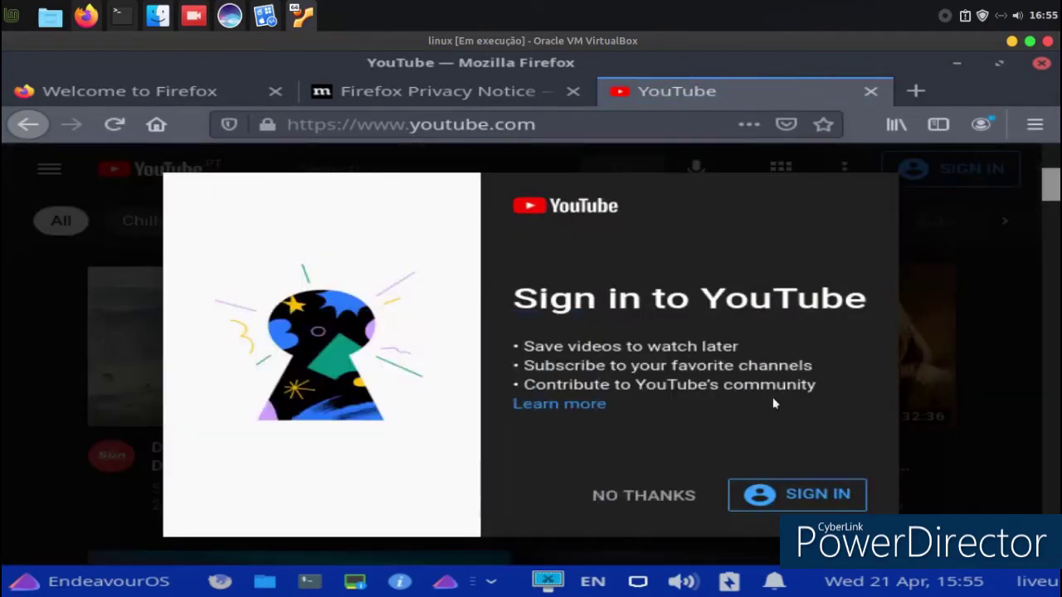
left_click(651, 489)
right_click(342, 282)
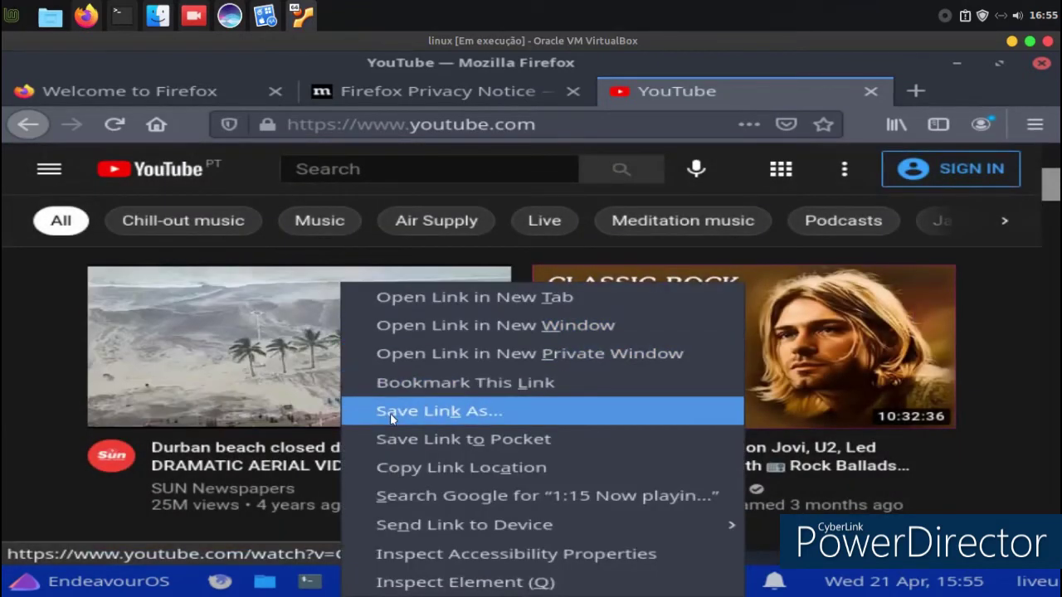
left_click(690, 220)
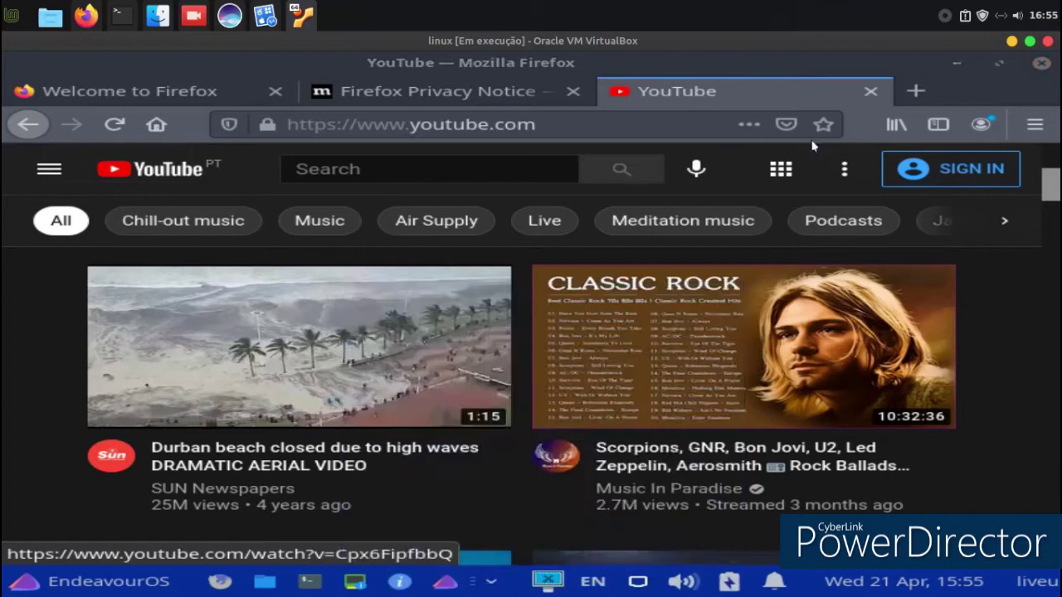
Close the private window and quit Firefox, confirming closing all three tabs.
left_click(1041, 64)
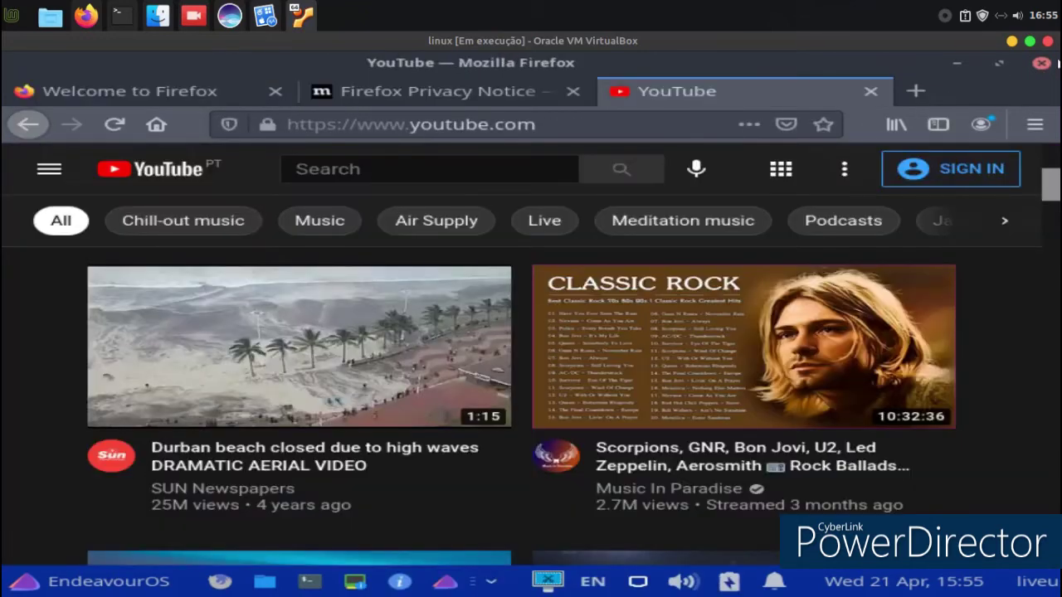
left_click(1041, 66)
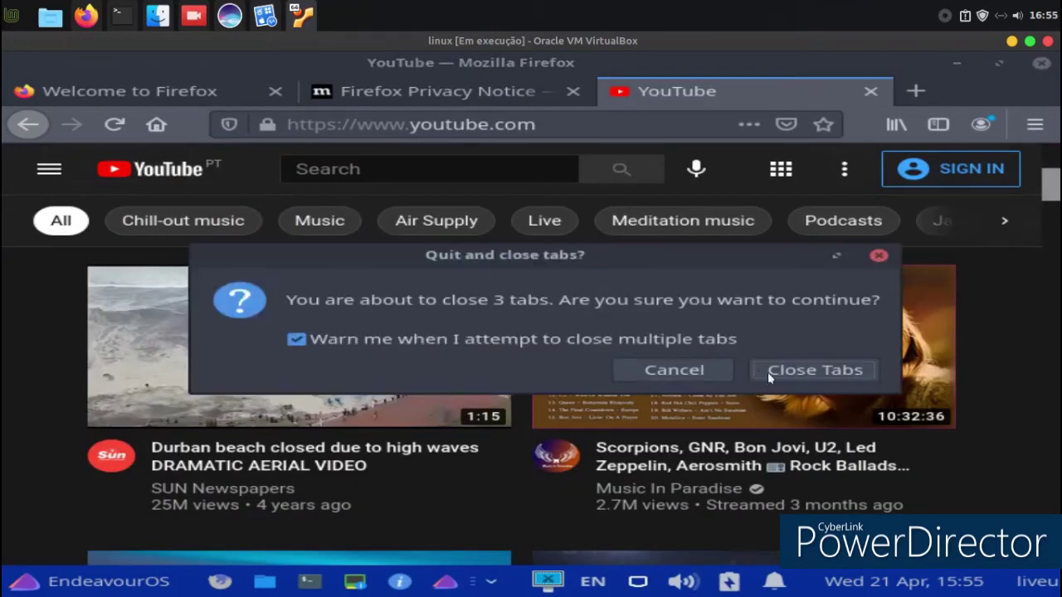
left_click(769, 375)
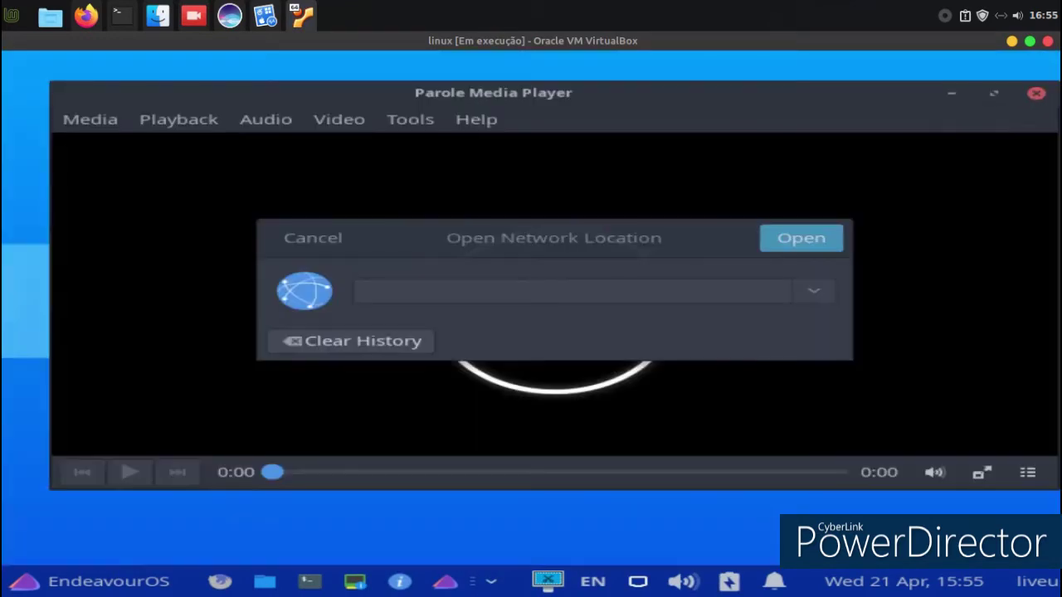
Cancel the Open Network Location dialog and close Parole Media Player.
right_click(516, 307)
left_click(439, 292)
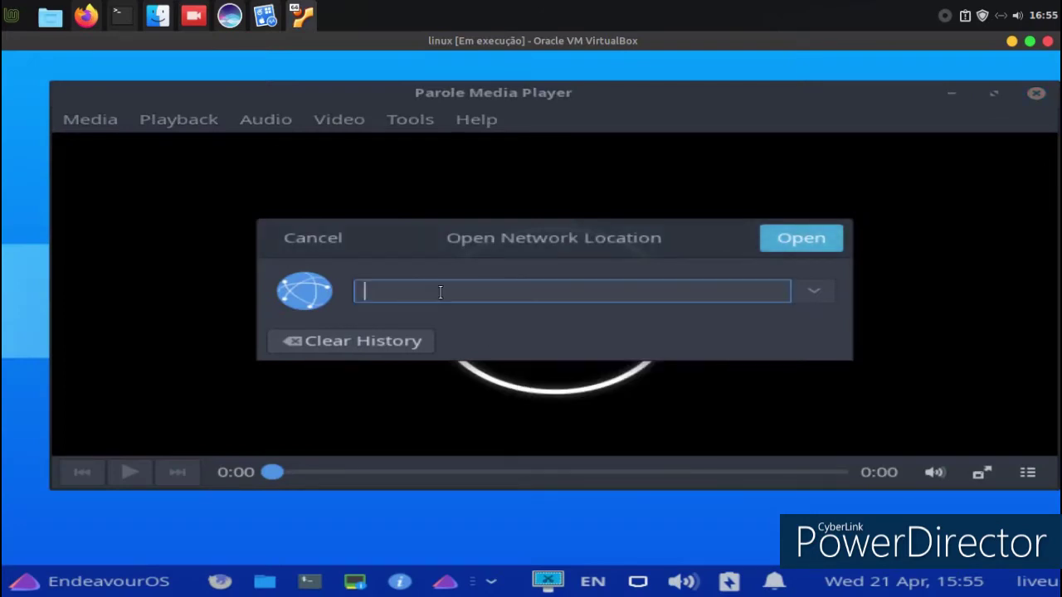
right_click(444, 291)
left_click(418, 302)
left_click(307, 238)
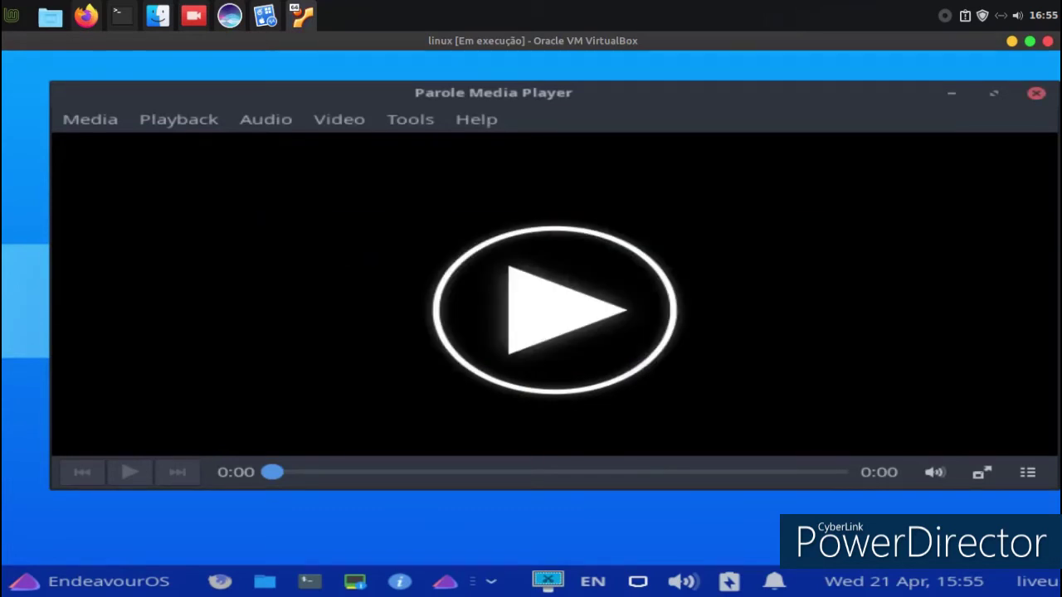
left_click(1036, 94)
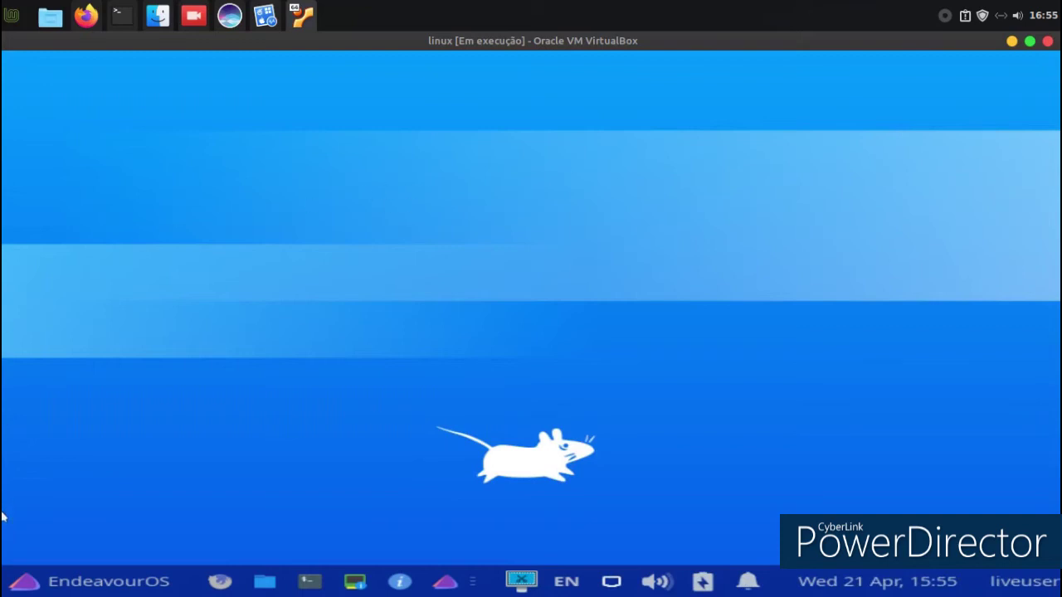
Launch Meld from Development, view its Editor and Folder Comparisons preferences, then close Meld.
left_click(30, 583)
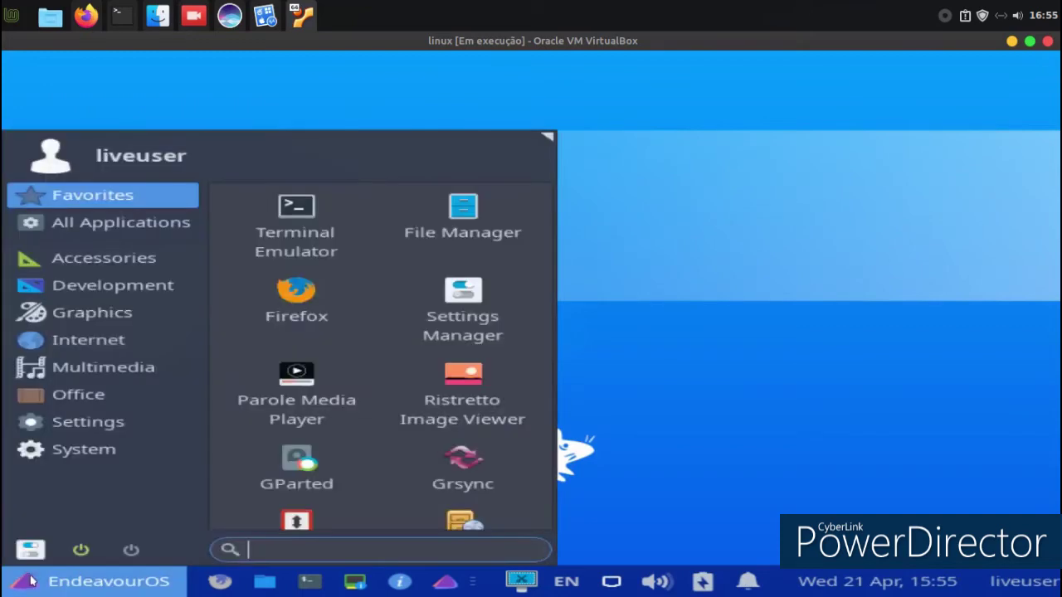
left_click(64, 296)
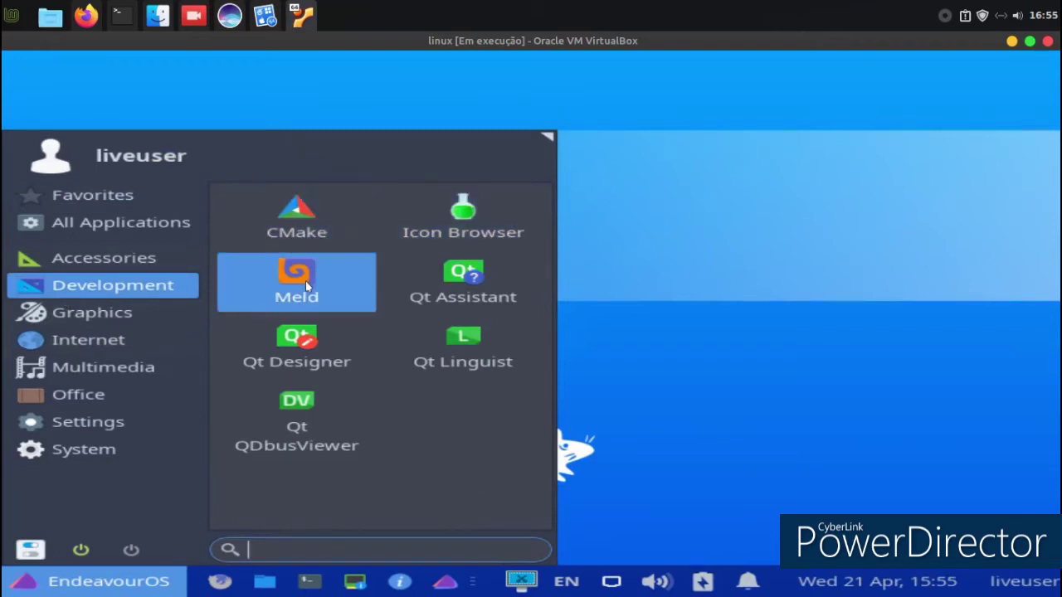
left_click(306, 282)
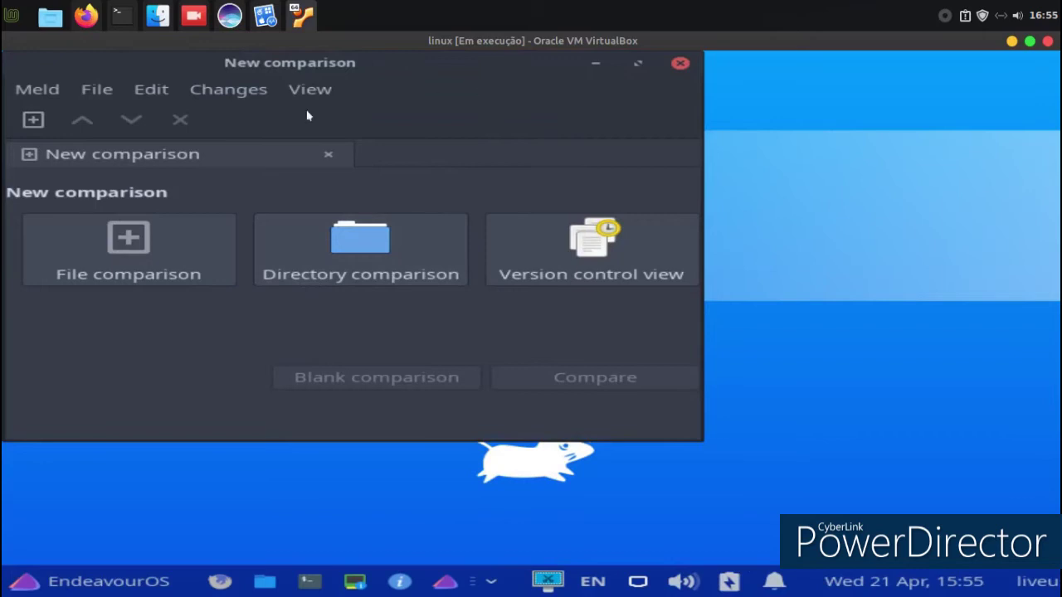
left_click(57, 94)
left_click(66, 123)
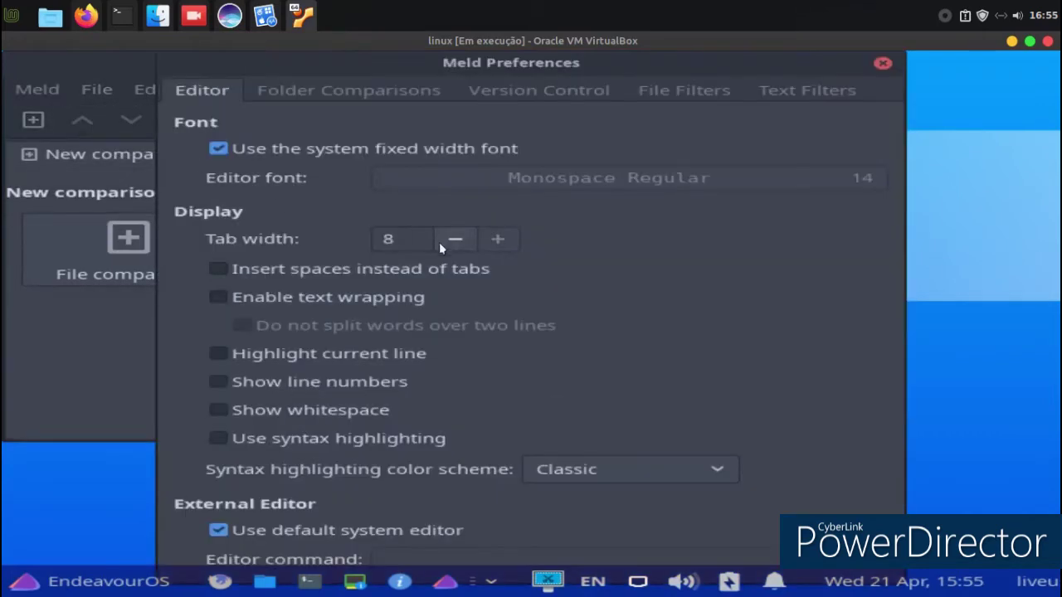
left_click(275, 86)
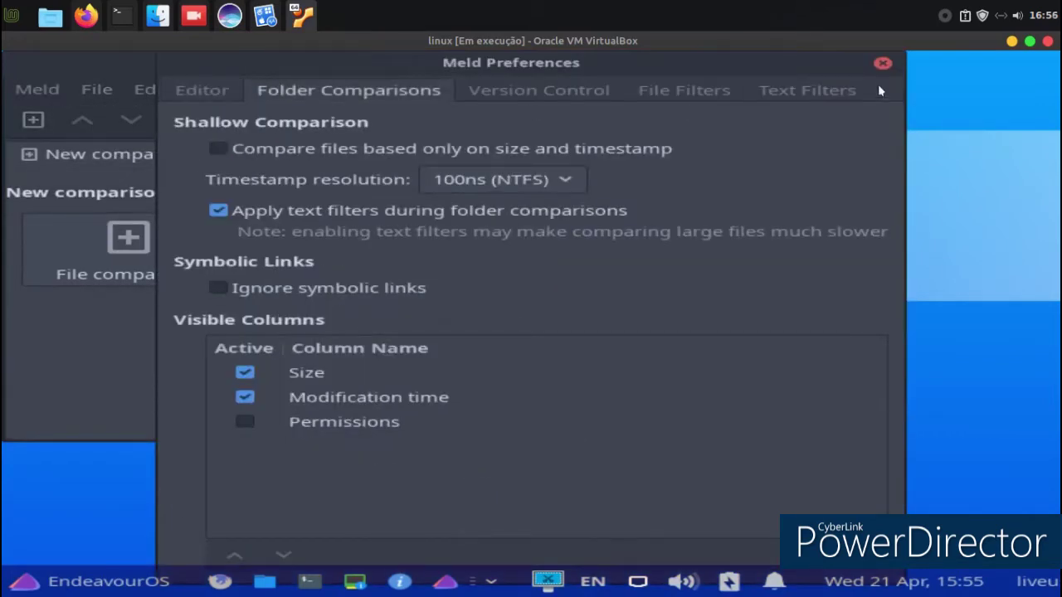
left_click(882, 63)
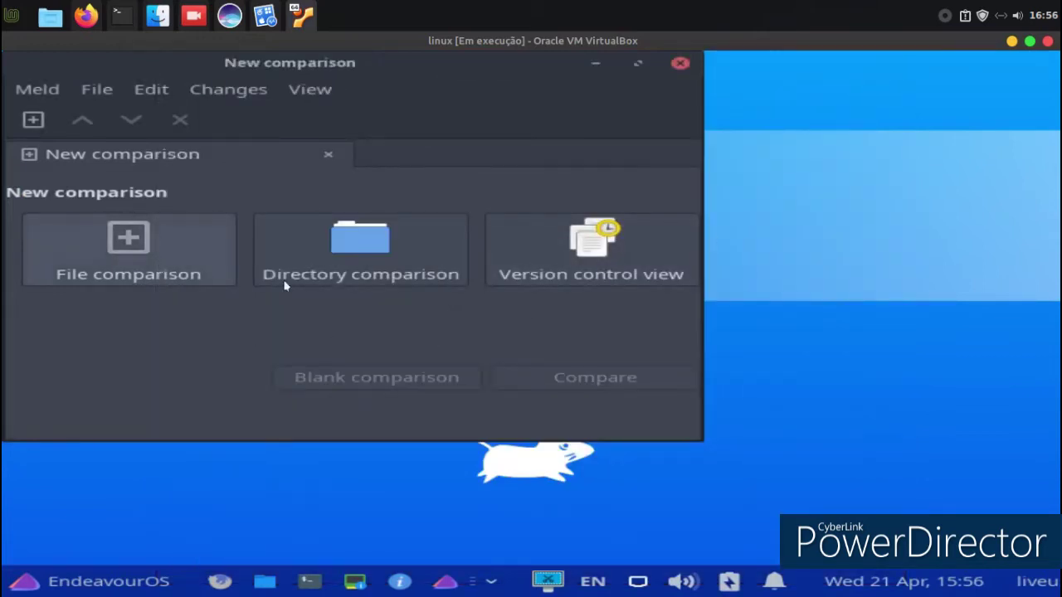
left_click(679, 64)
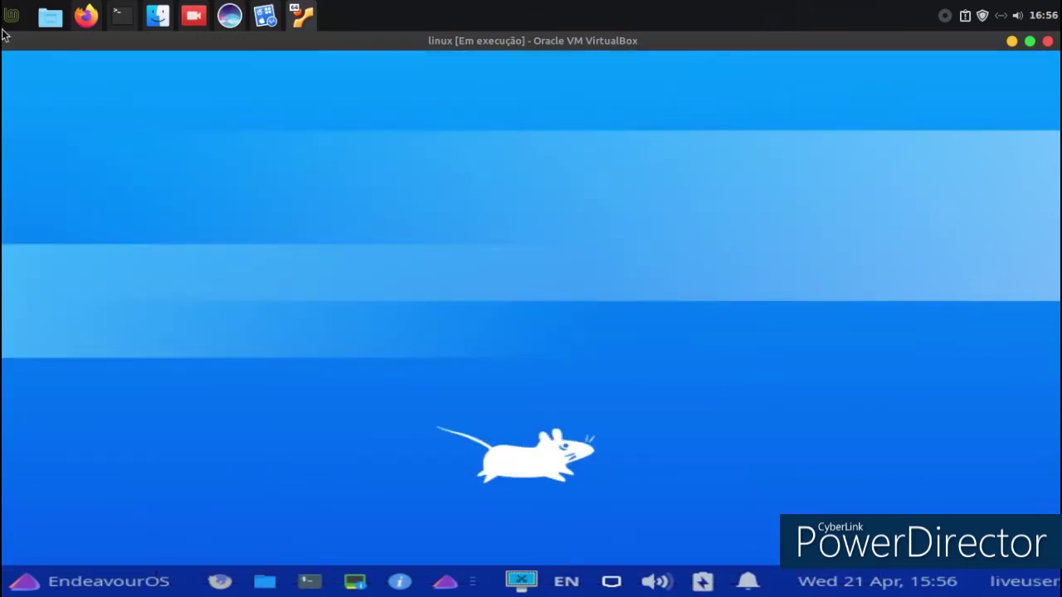
left_click(25, 582)
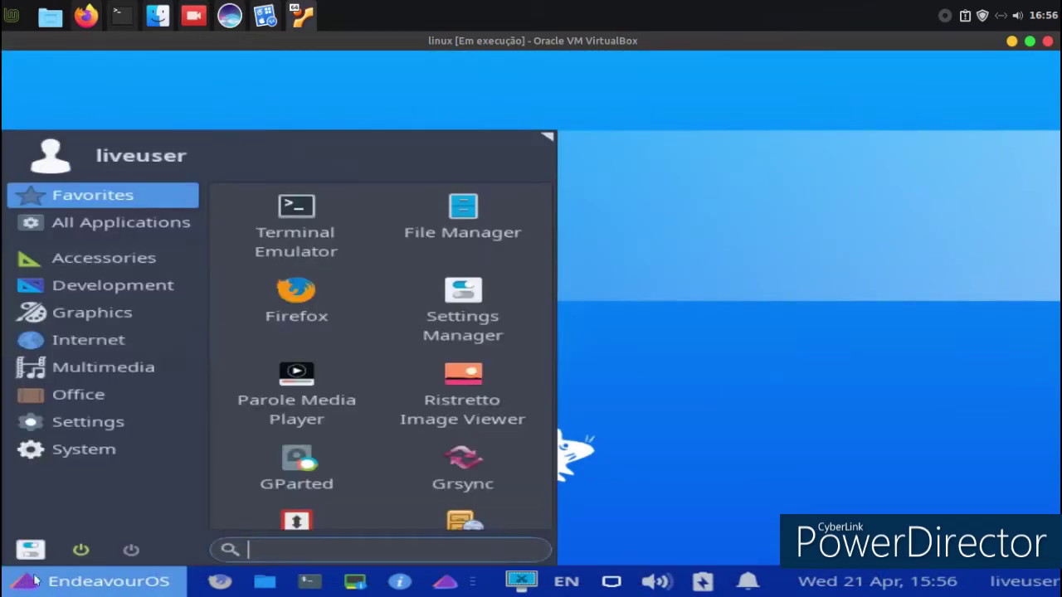
left_click(98, 287)
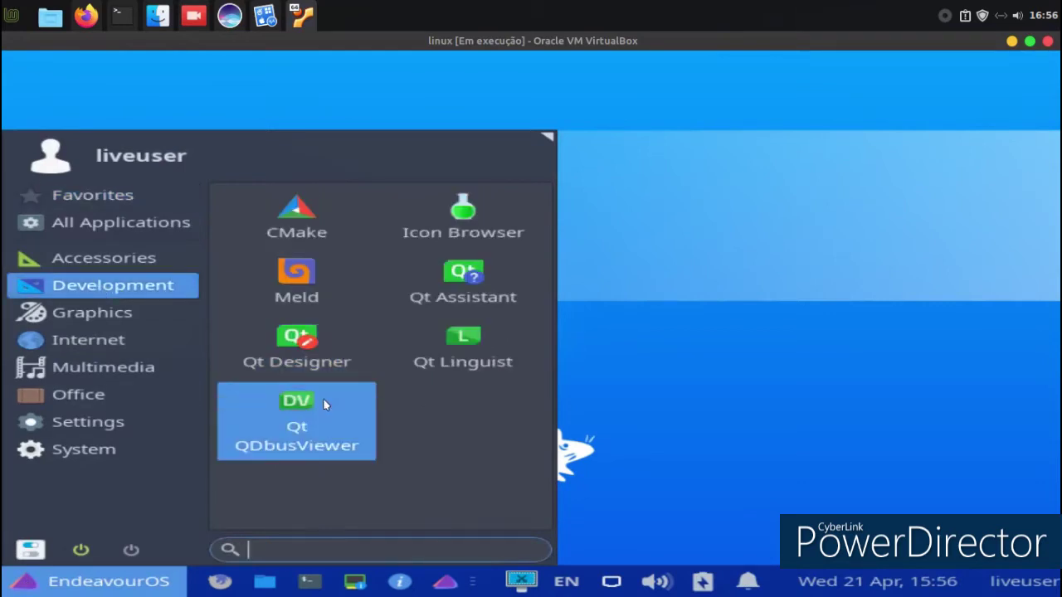
left_click(325, 405)
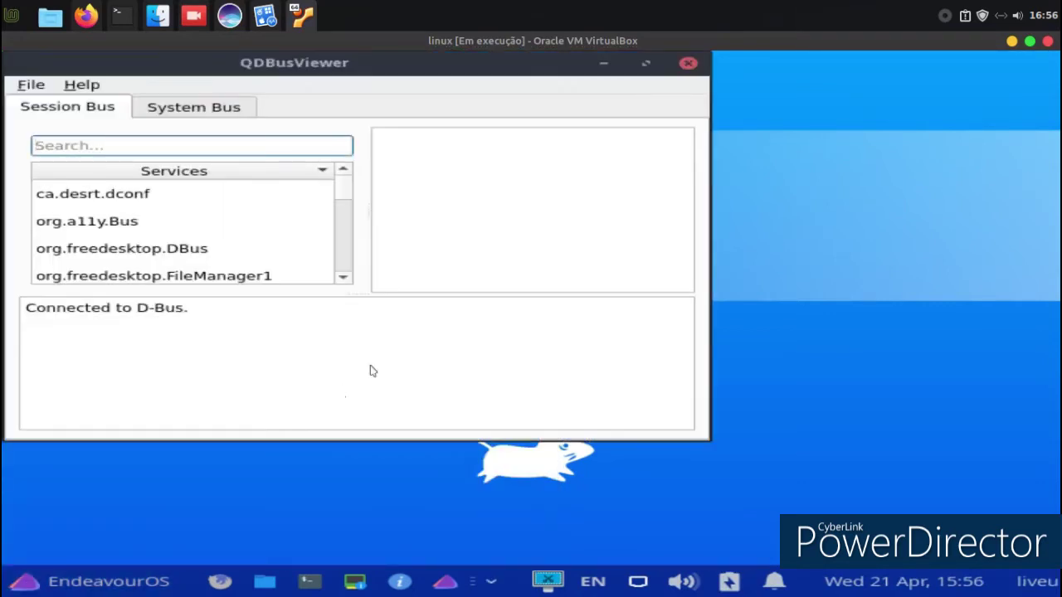
left_click(645, 64)
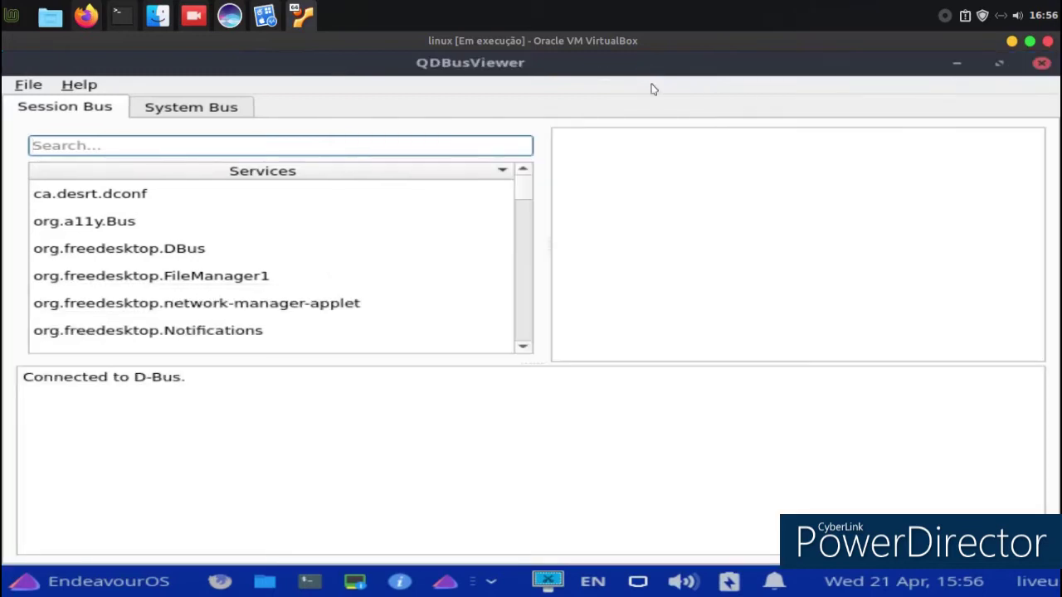
left_click(101, 224)
left_click(94, 192)
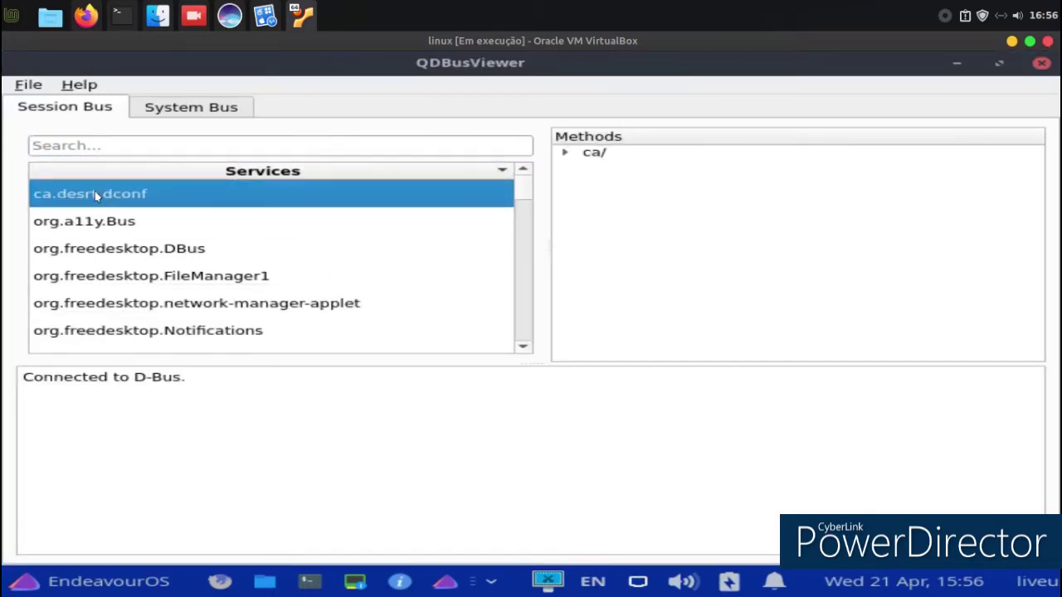
left_click(142, 109)
left_click(1042, 65)
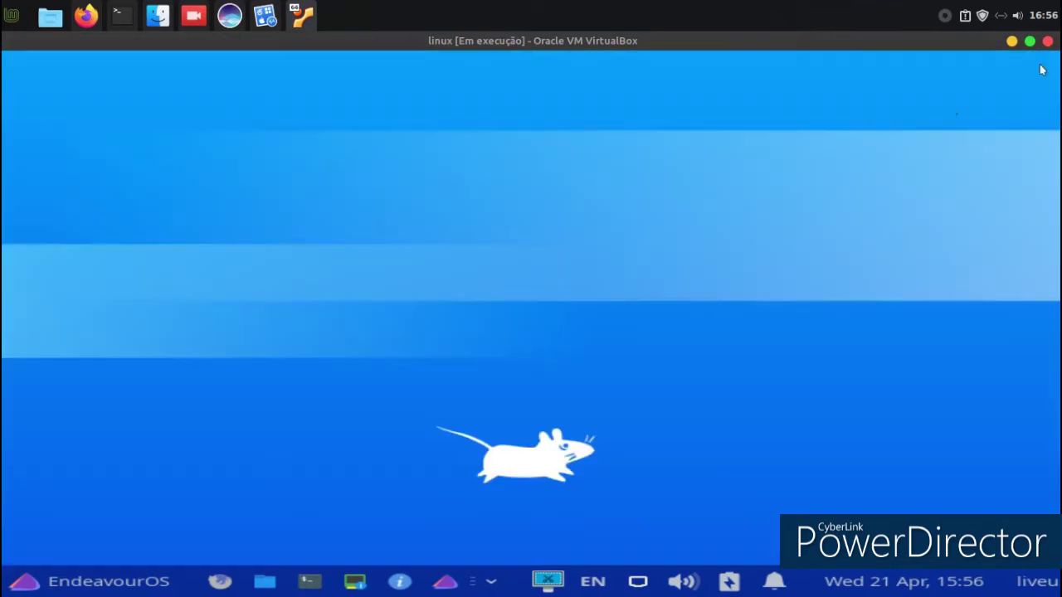
right_click(295, 162)
left_click(314, 413)
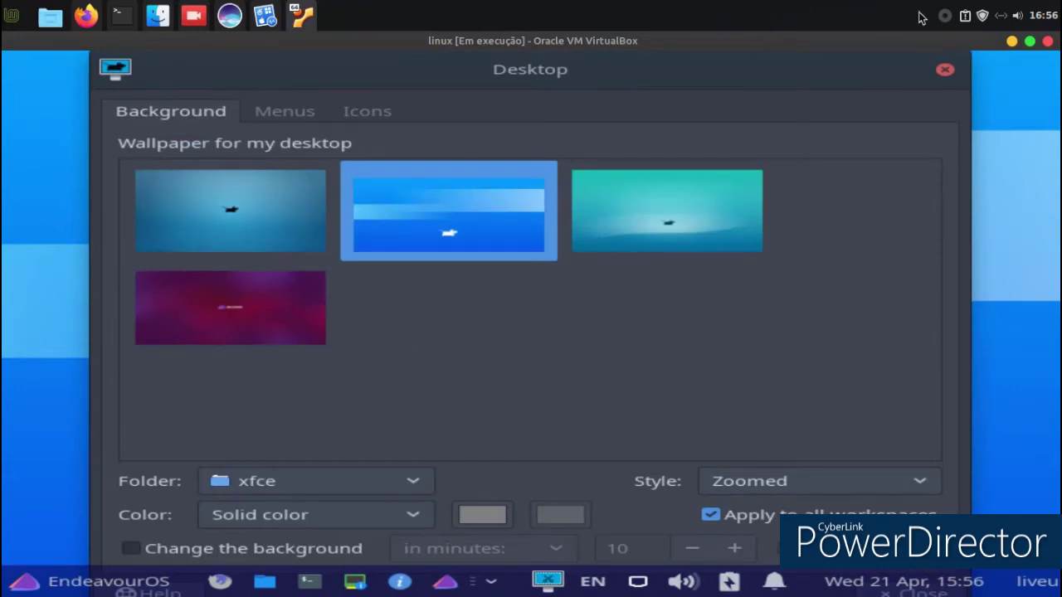
left_click(944, 70)
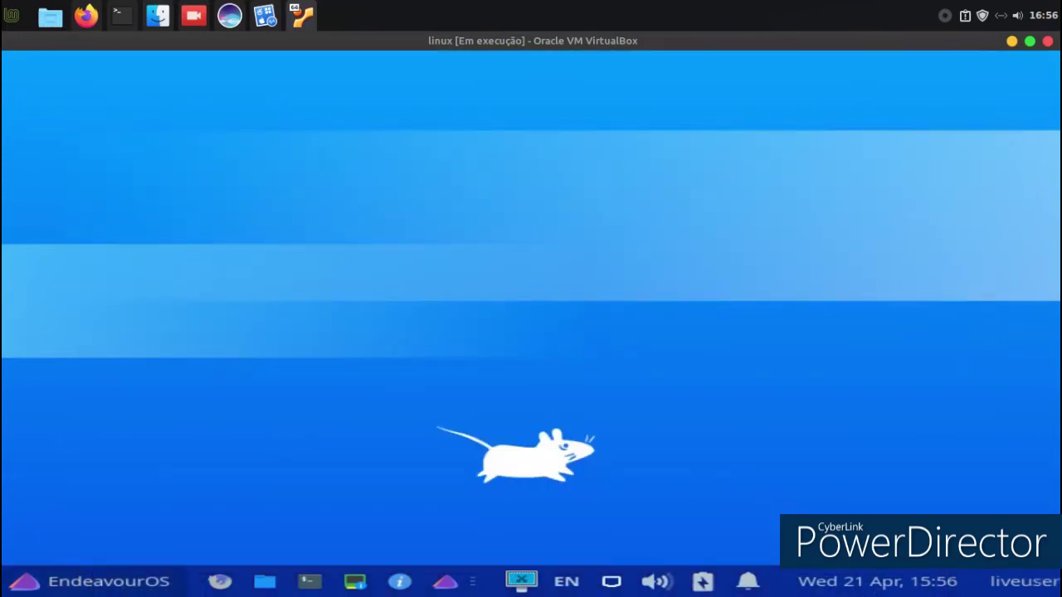
left_click(36, 584)
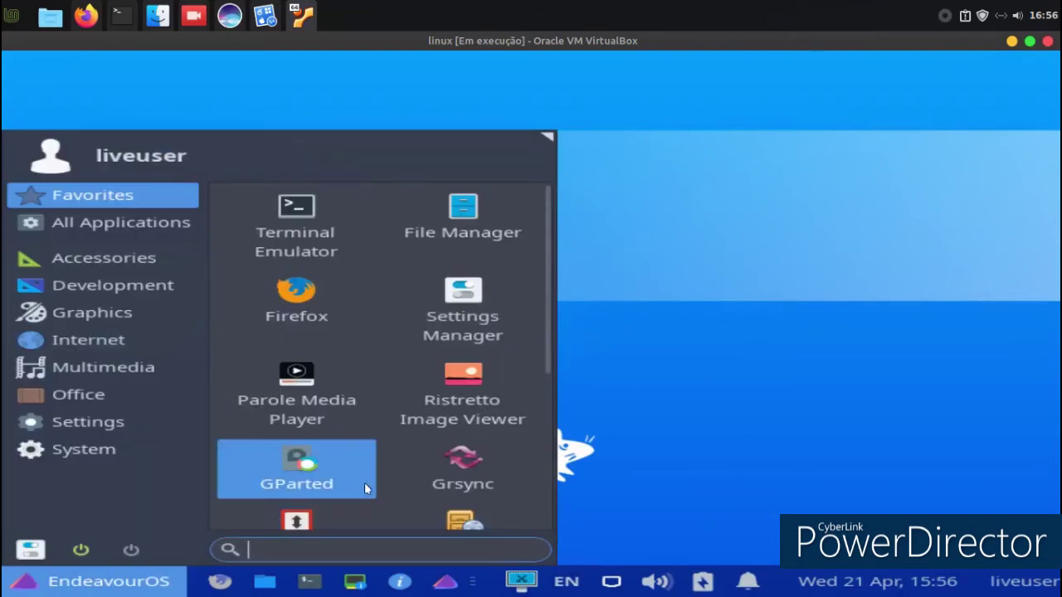
scroll(381, 418, "down", 3)
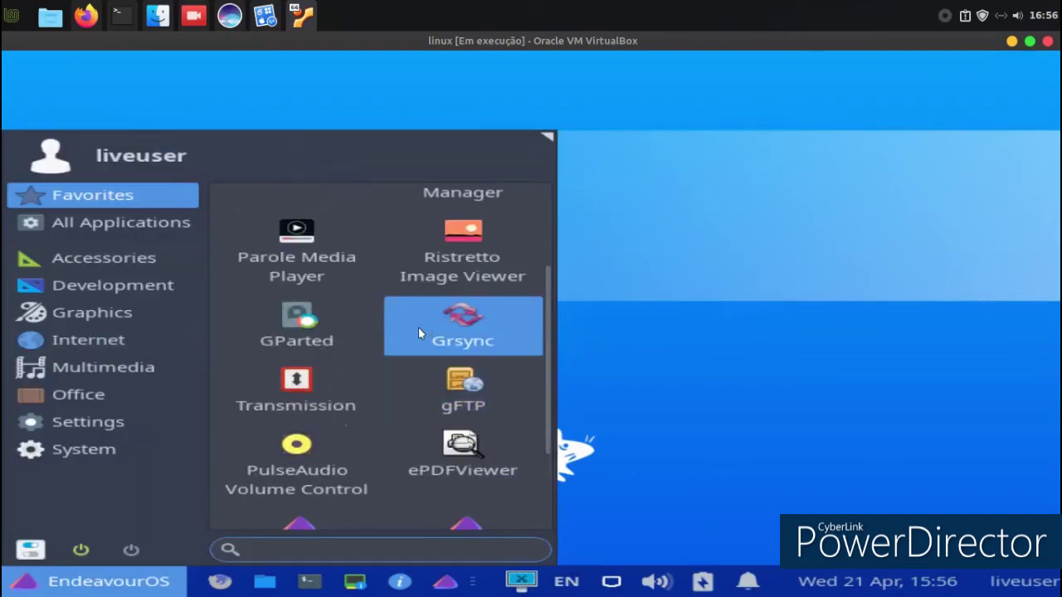
scroll(417, 330, "down", 3)
Launch EndeavourOS Welcome from the menu, then move its window up-left and enlarge it.
left_click(426, 394)
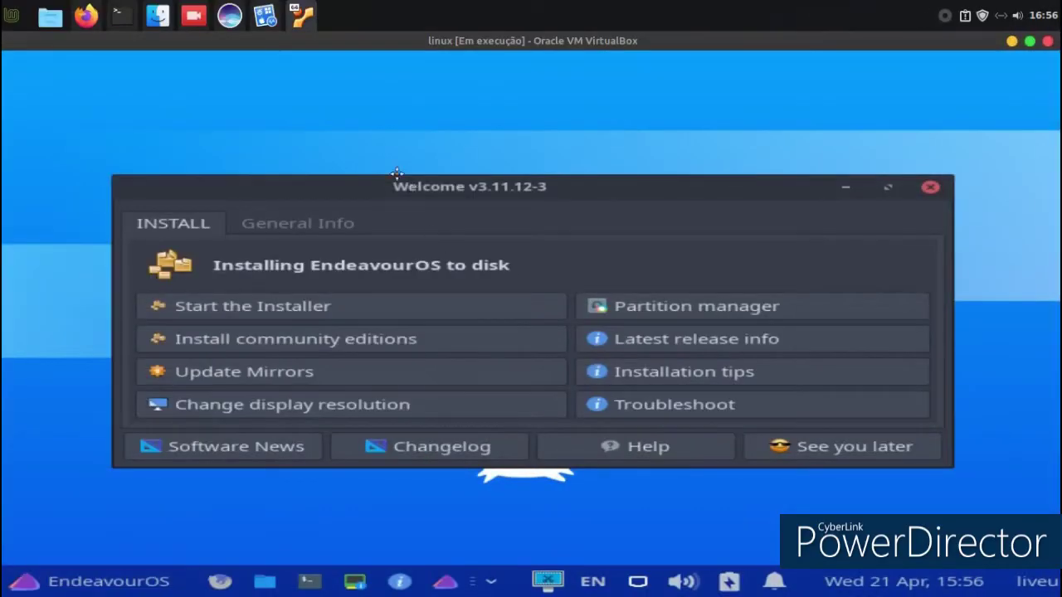
left_click_drag(397, 175, 338, 104)
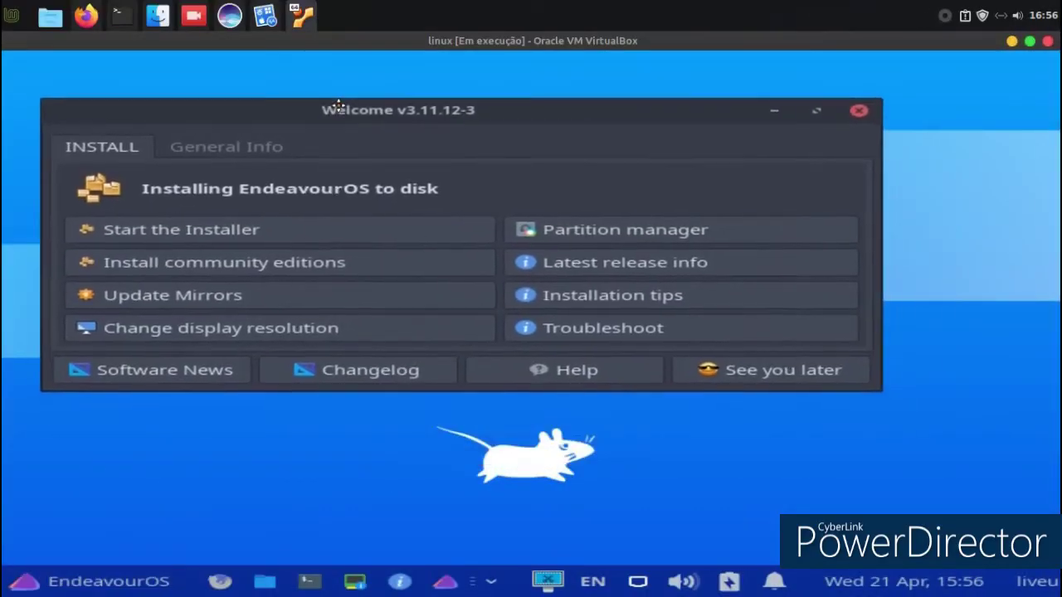
left_click_drag(881, 389, 947, 476)
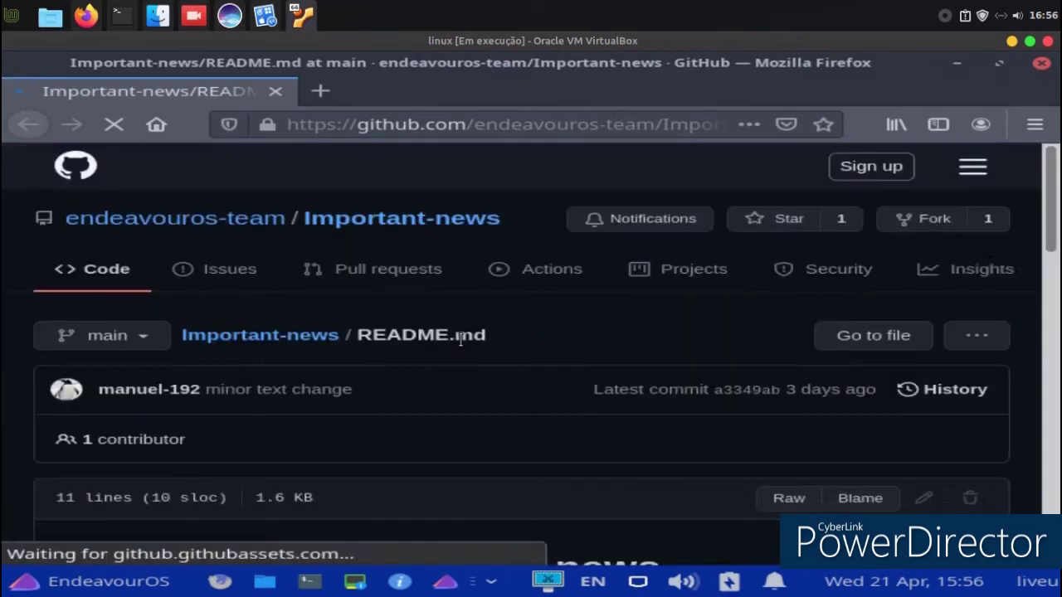
Scroll the Software News README to its last entry, then close Firefox.
scroll(442, 274, "down", 1)
scroll(444, 277, "down", 2)
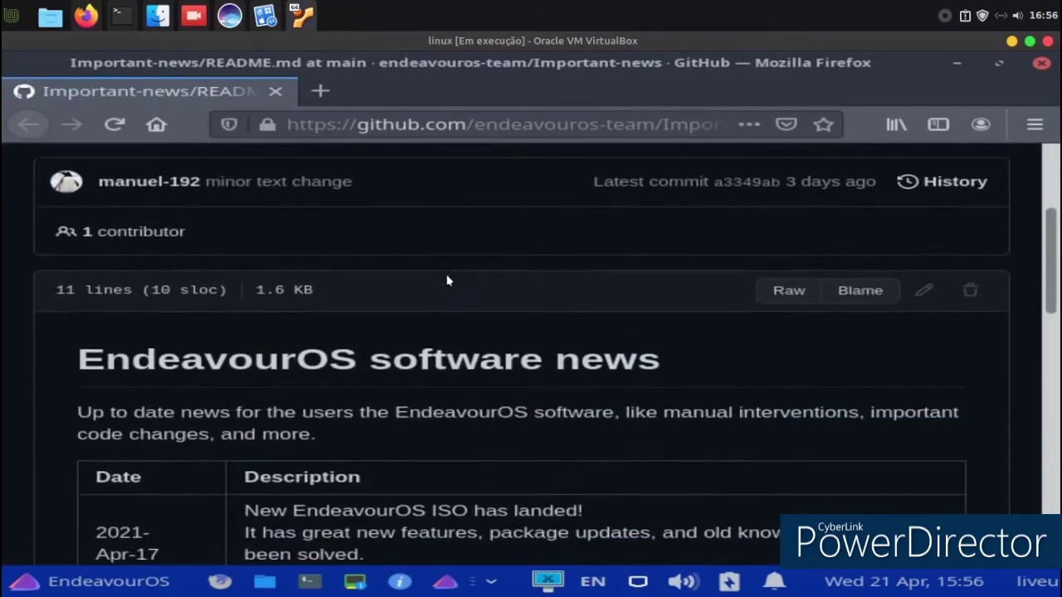
scroll(446, 282, "down", 7)
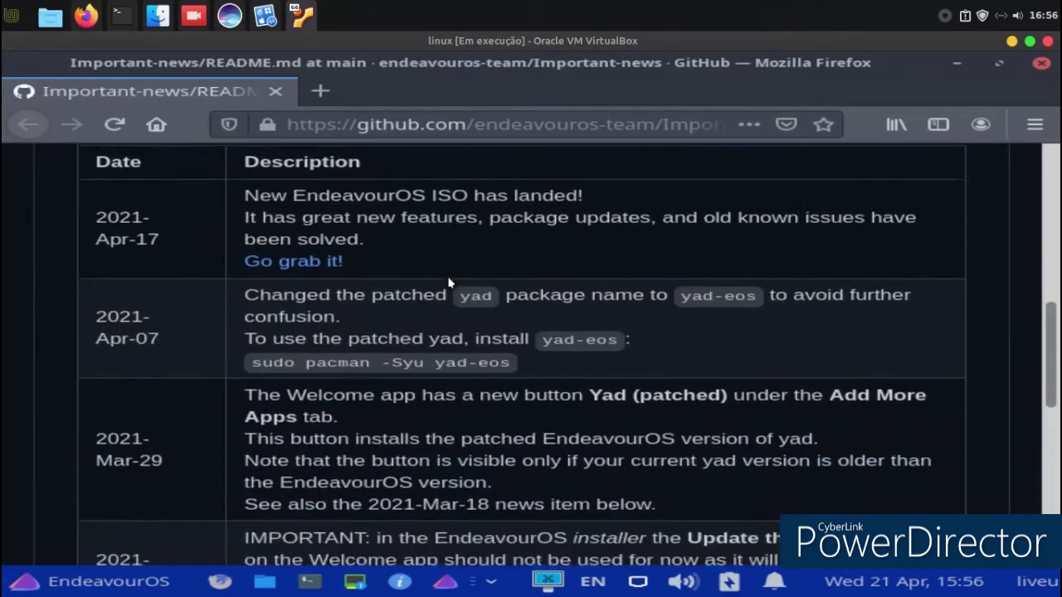
scroll(449, 279, "down", 3)
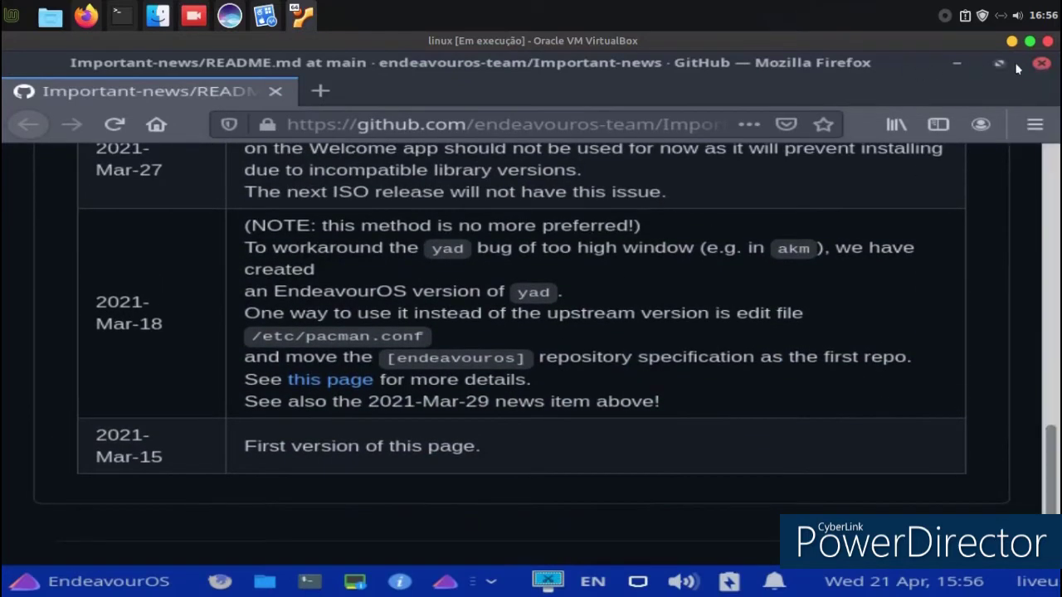
left_click(1040, 63)
left_click(372, 258)
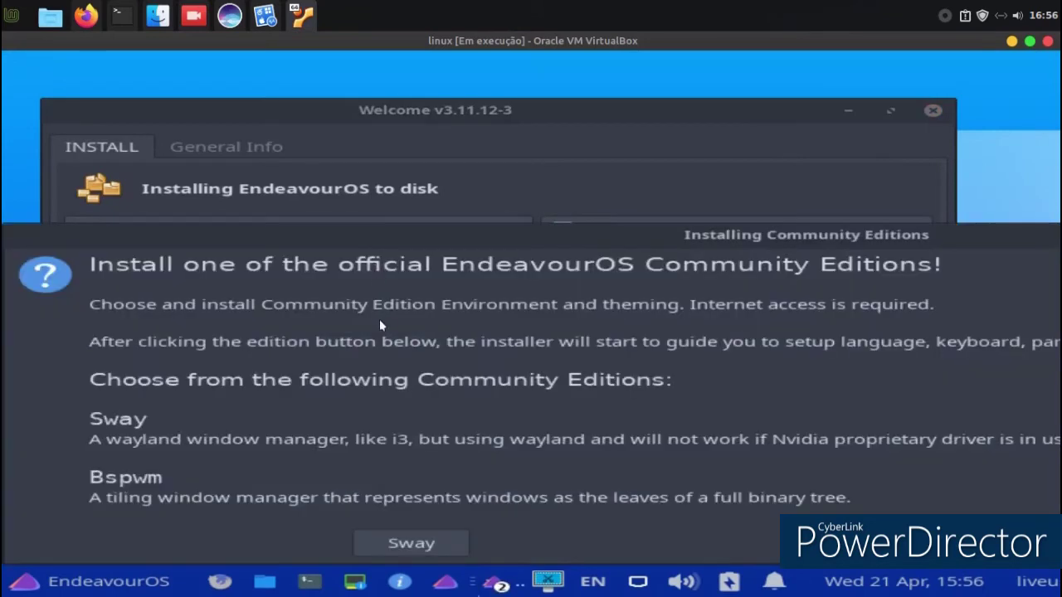
left_click_drag(383, 242, 3, 211)
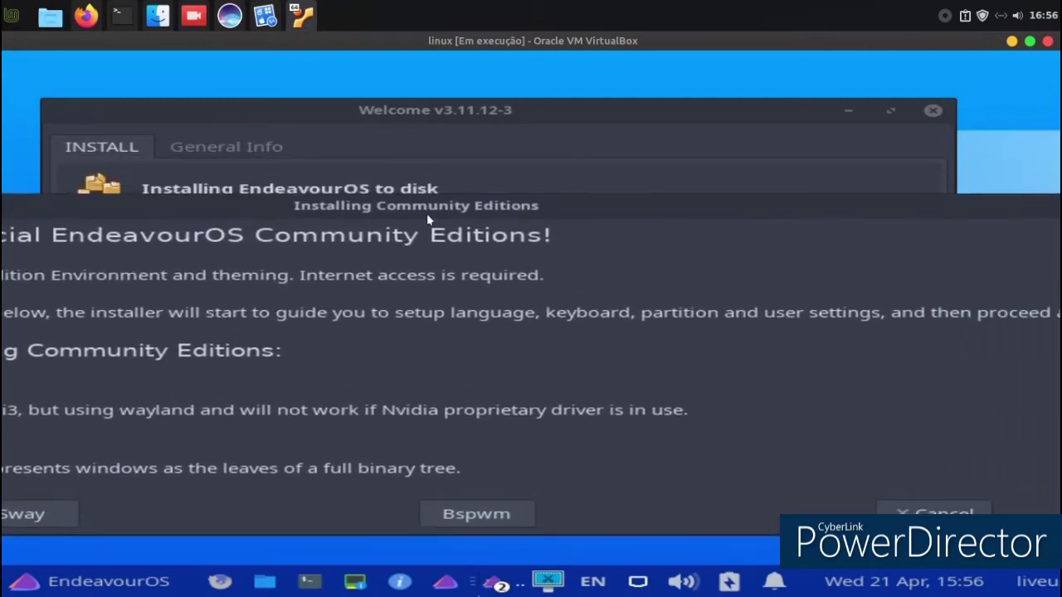
key("Escape")
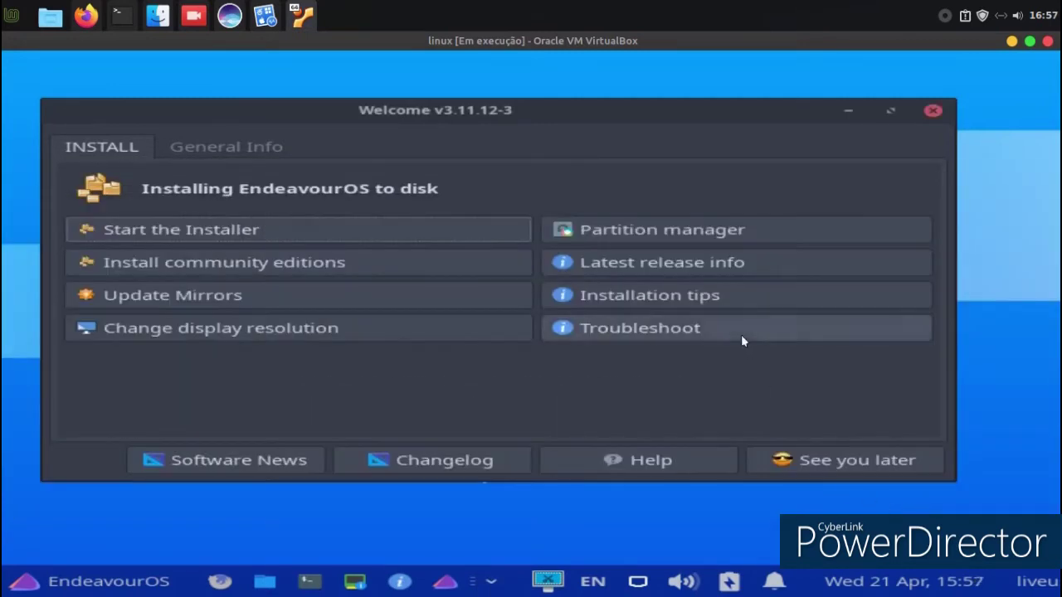
Open the Installation tips article on the Discovery site and scroll through it.
left_click(701, 302)
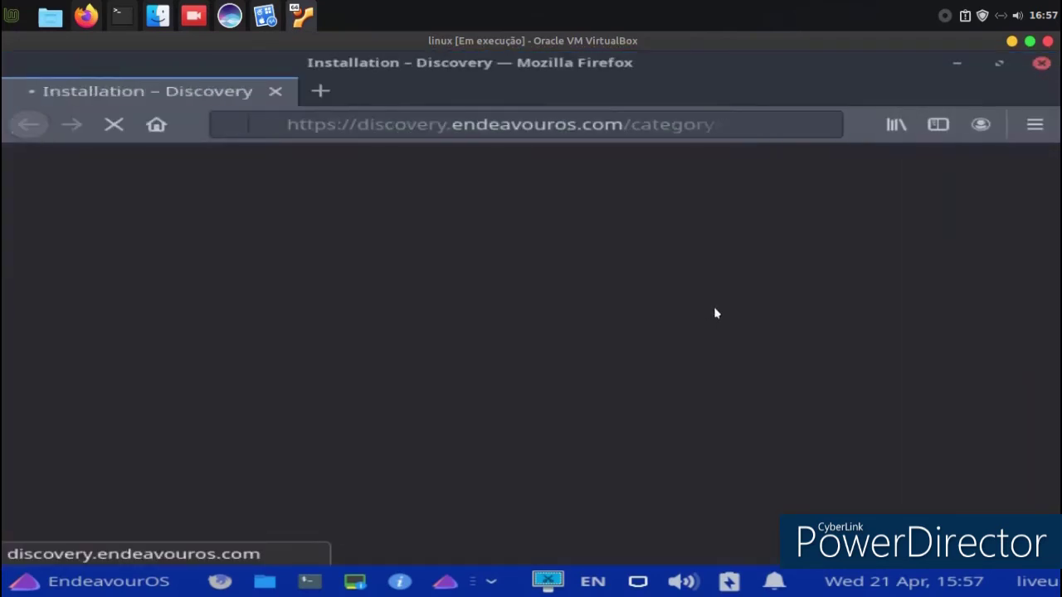
scroll(510, 346, "down", 6)
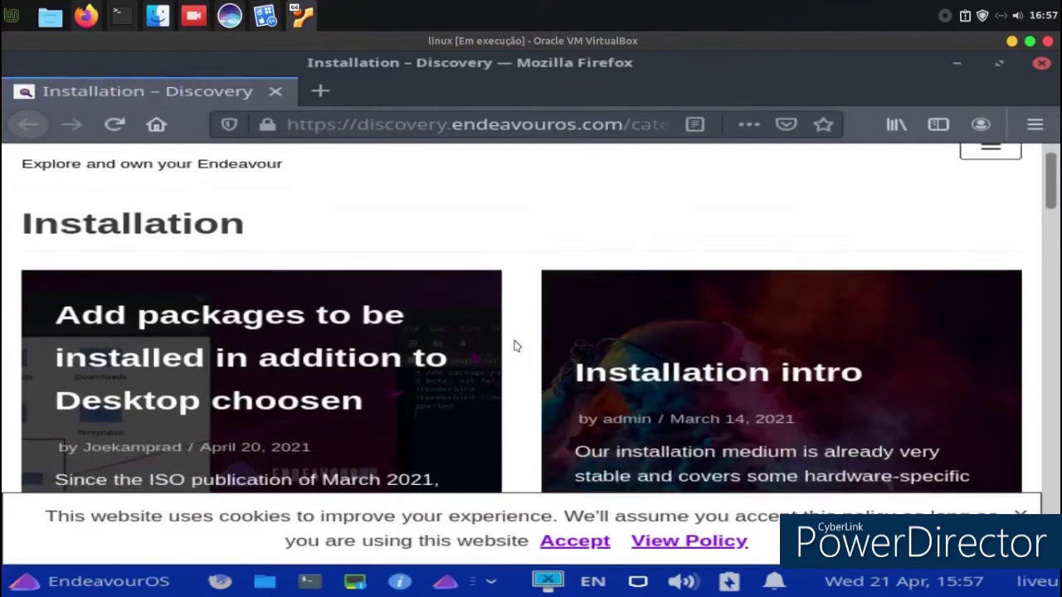
scroll(500, 348, "down", 9)
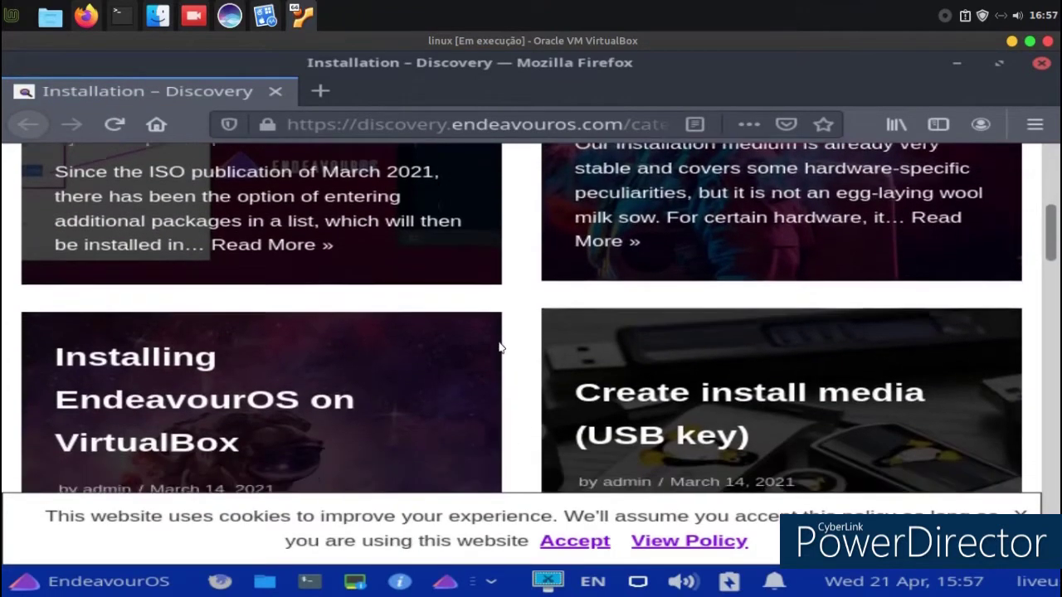
scroll(501, 348, "down", 2)
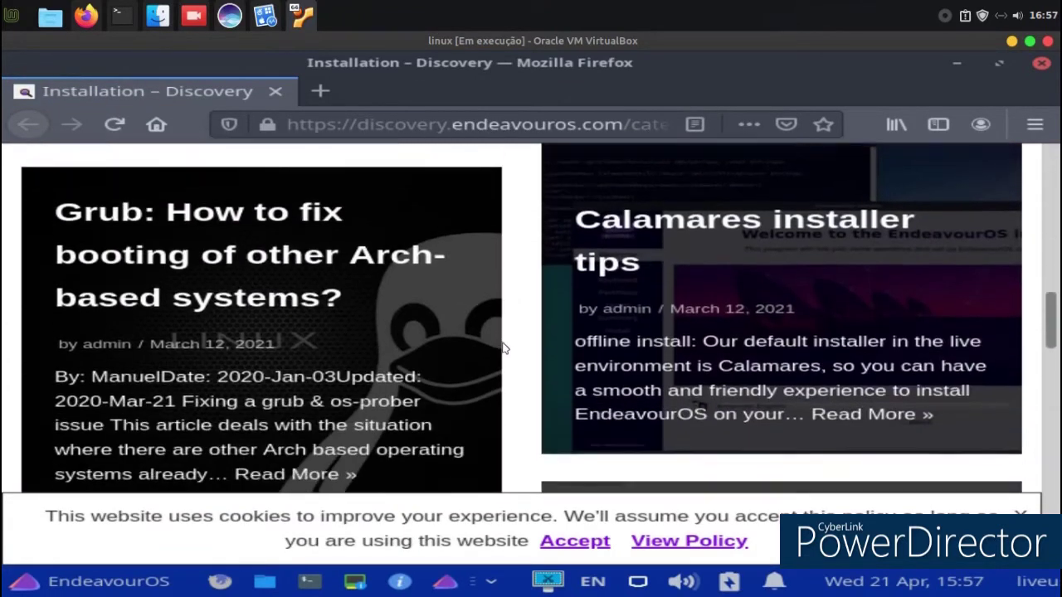
scroll(497, 350, "up", 1)
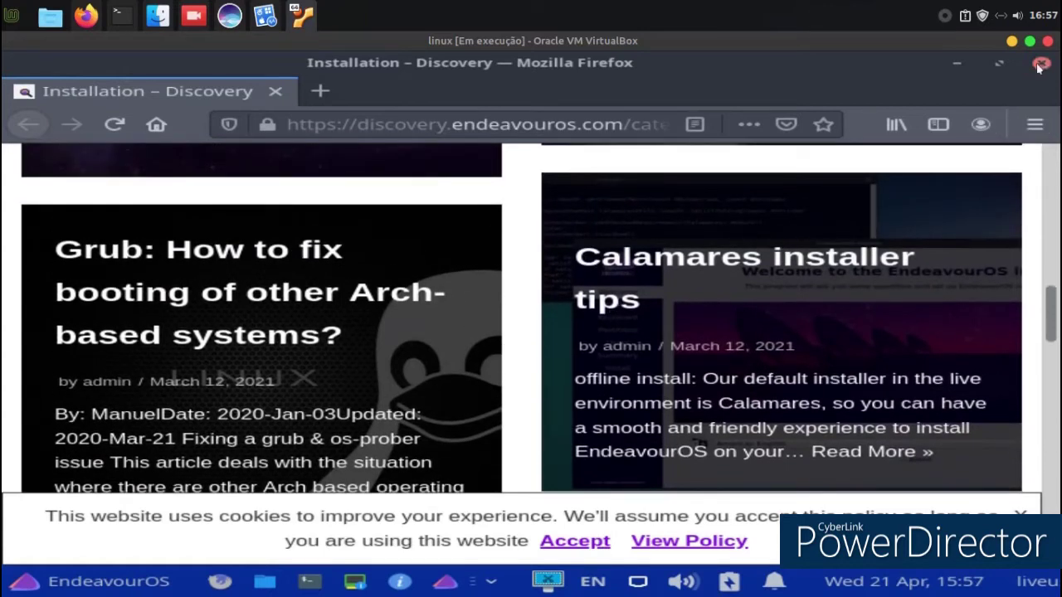
Close Firefox and the Welcome window, then bring up the application menu.
left_click(1040, 65)
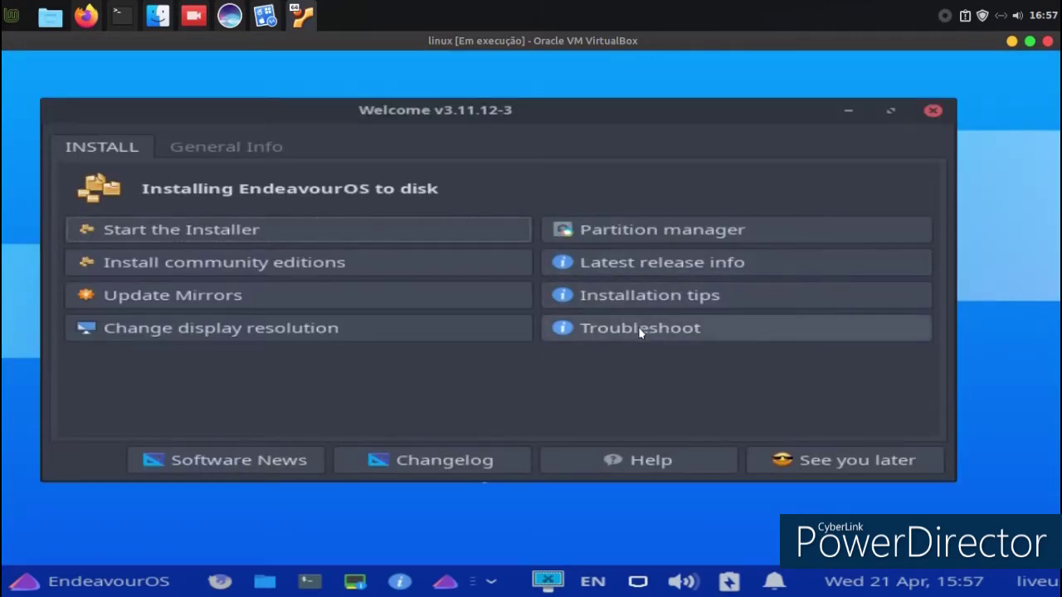
left_click(832, 470)
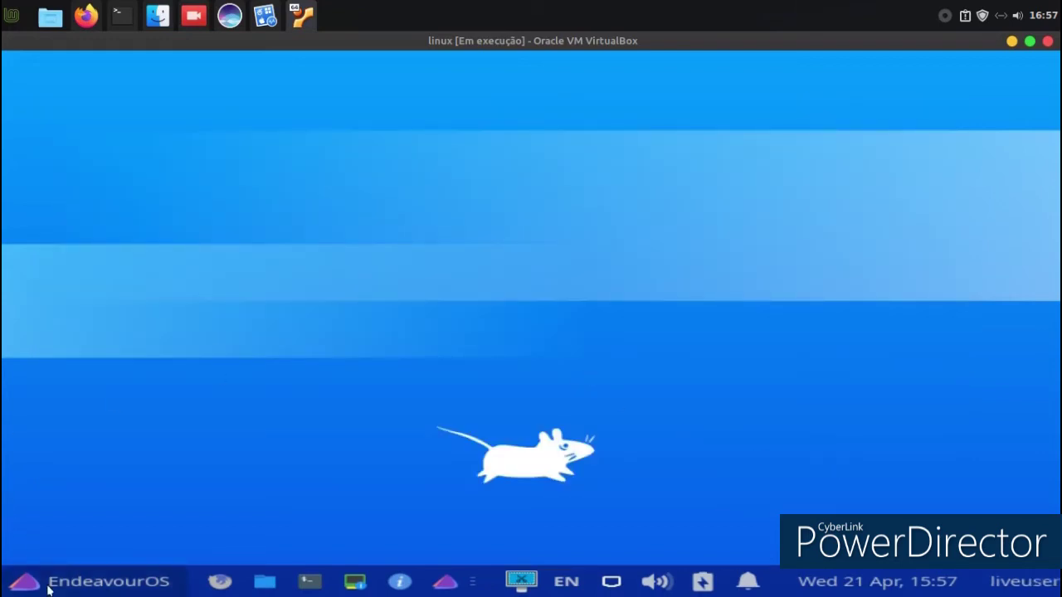
left_click(48, 588)
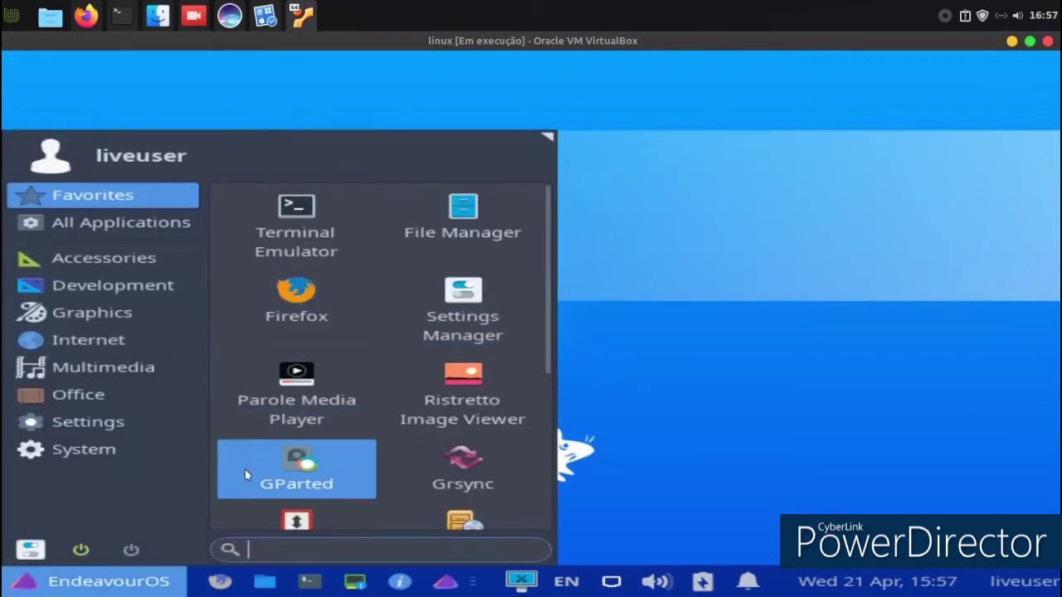
Open the Settings Manager, look at Window Manager Tweaks, and return to the overview.
left_click(30, 549)
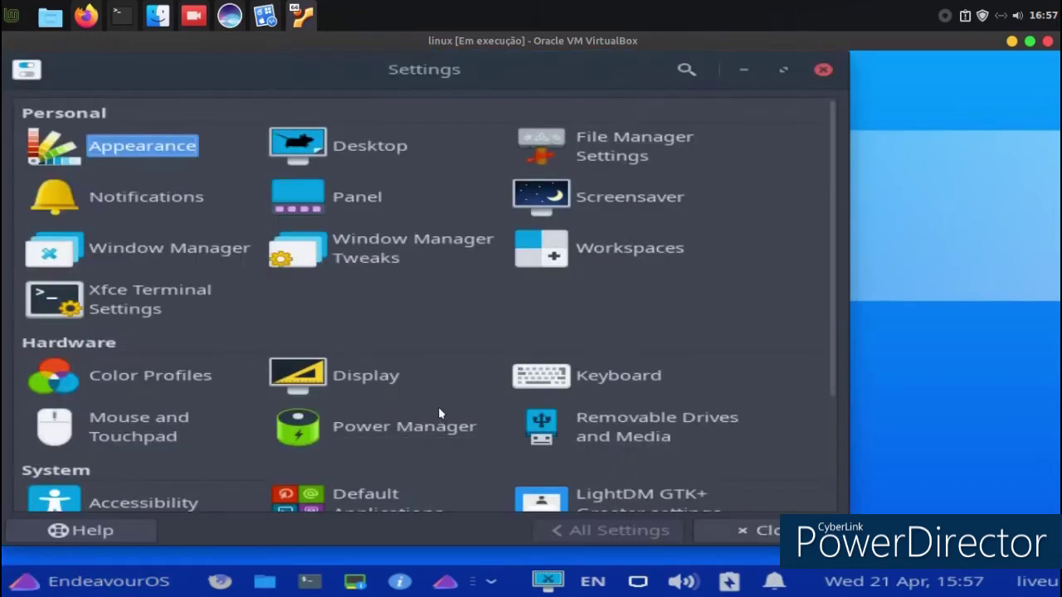
left_click(391, 259)
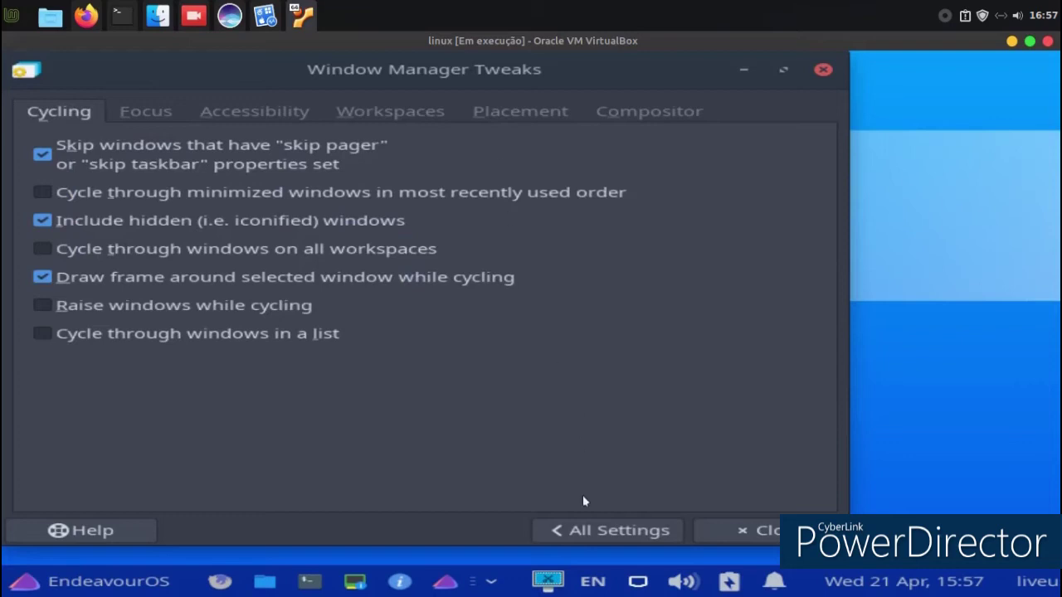
left_click(563, 529)
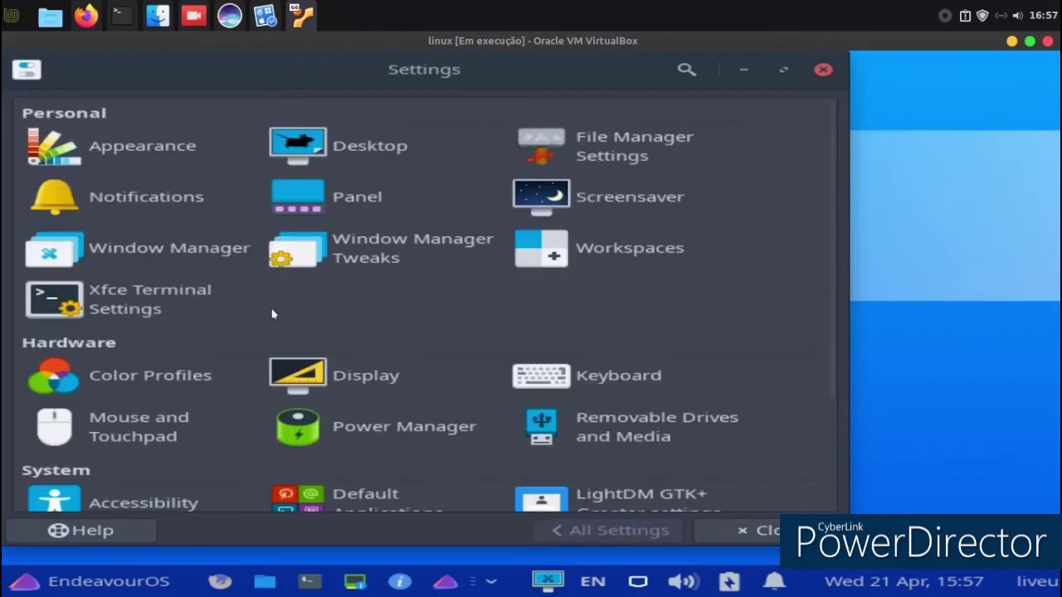
Preview the Atlanta, B6, Beastie and Exocet window themes, and apply Defcon-IV.
left_click(129, 249)
left_click(177, 220)
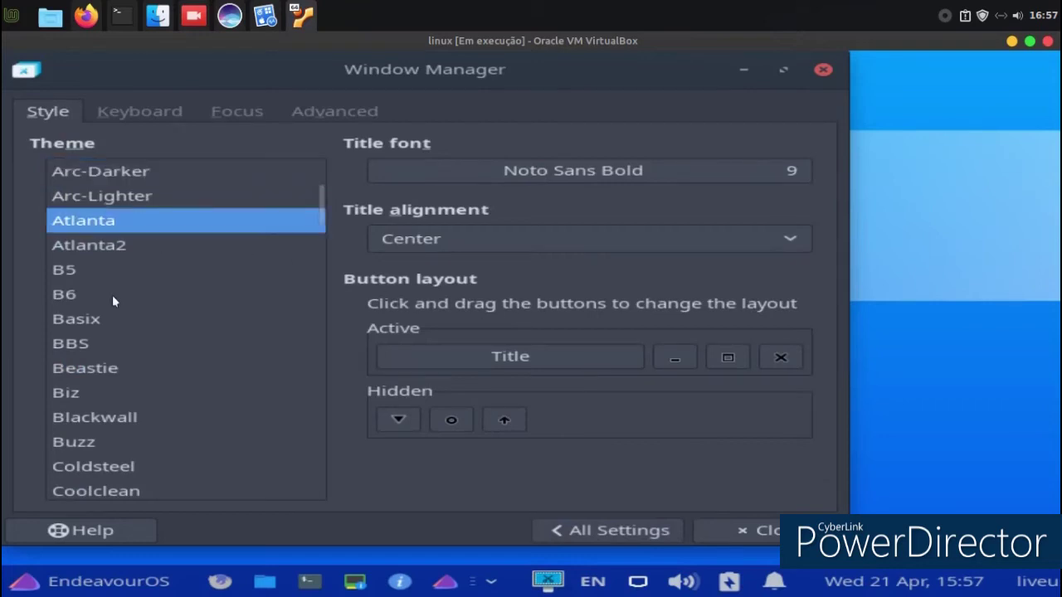
left_click(116, 297)
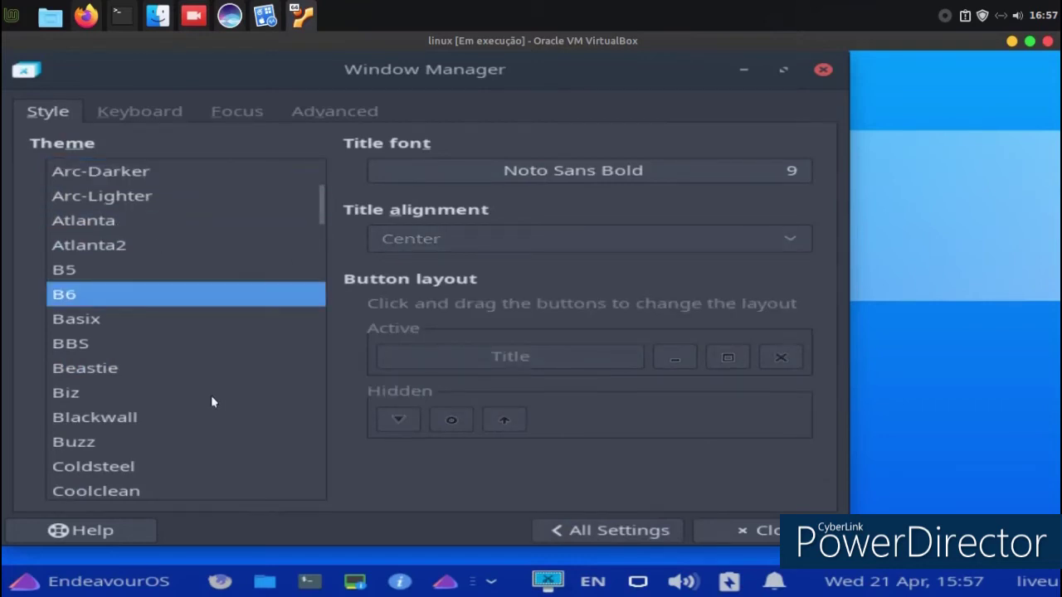
left_click(98, 366)
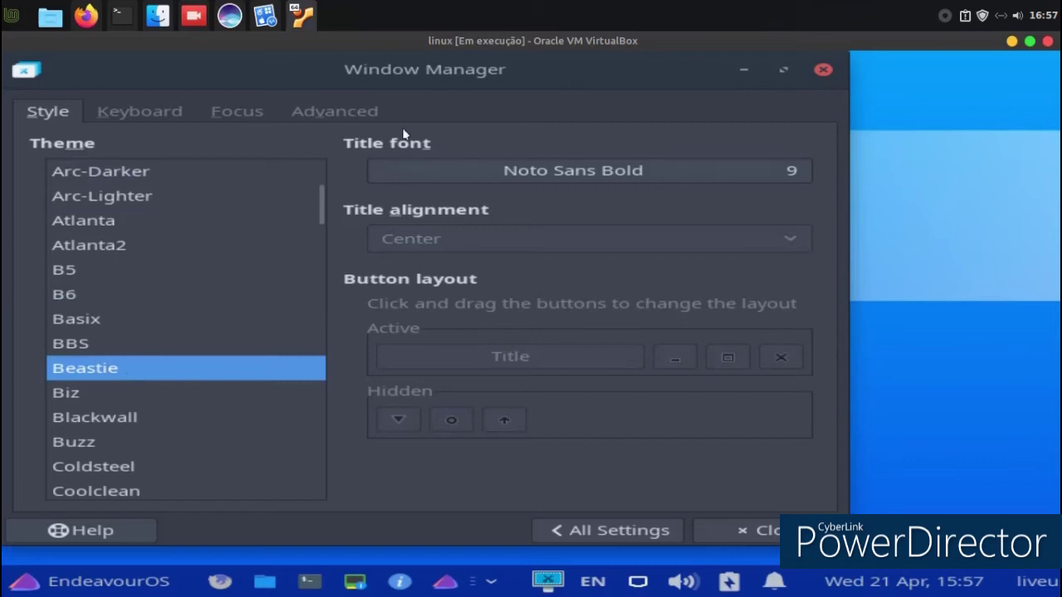
left_click_drag(397, 80, 549, 80)
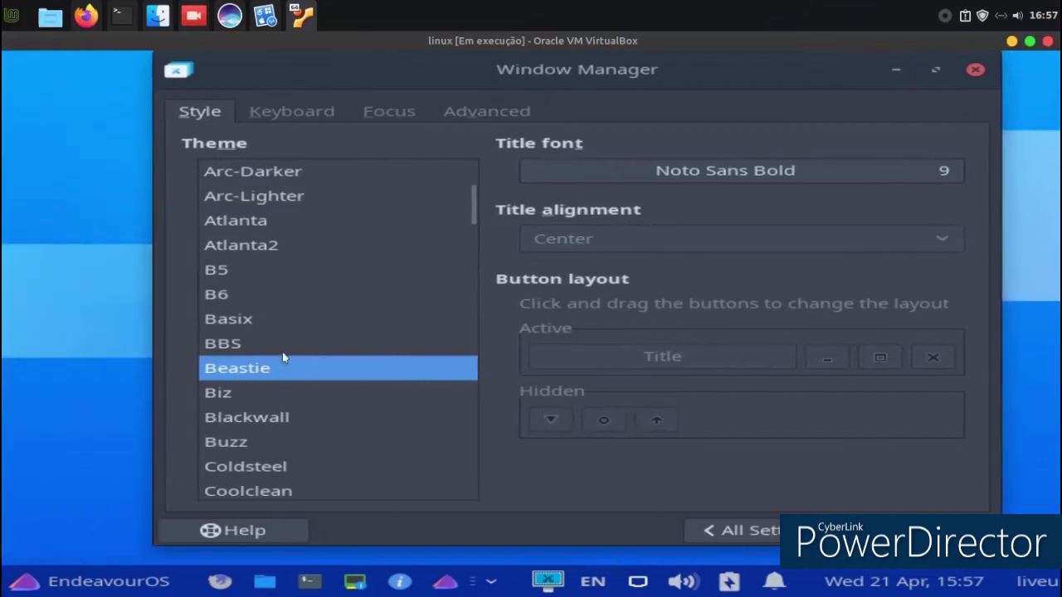
scroll(283, 356, "down", 8)
left_click(233, 294)
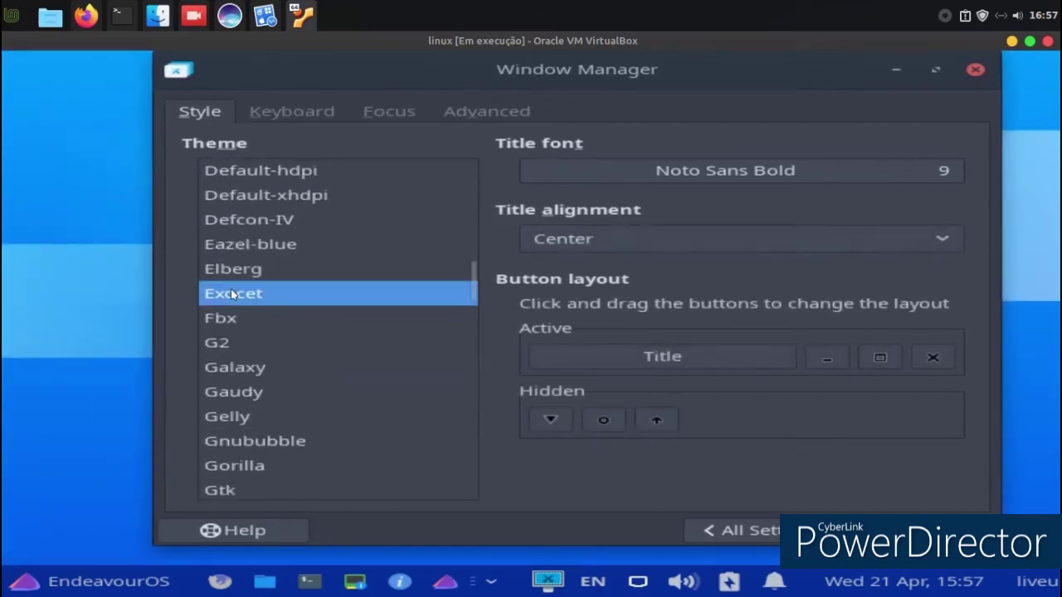
left_click(218, 219)
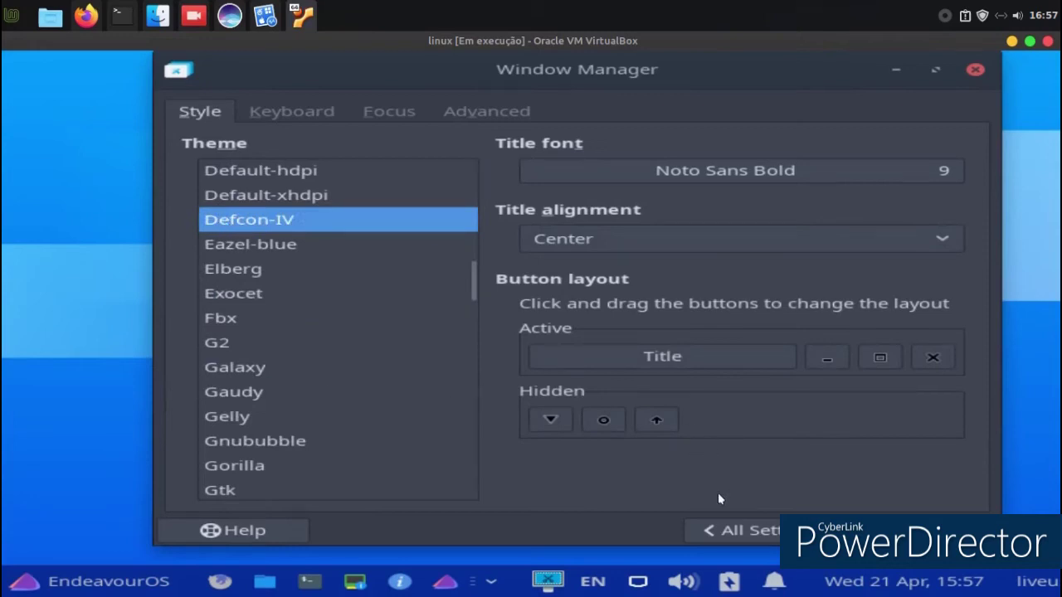
left_click(708, 524)
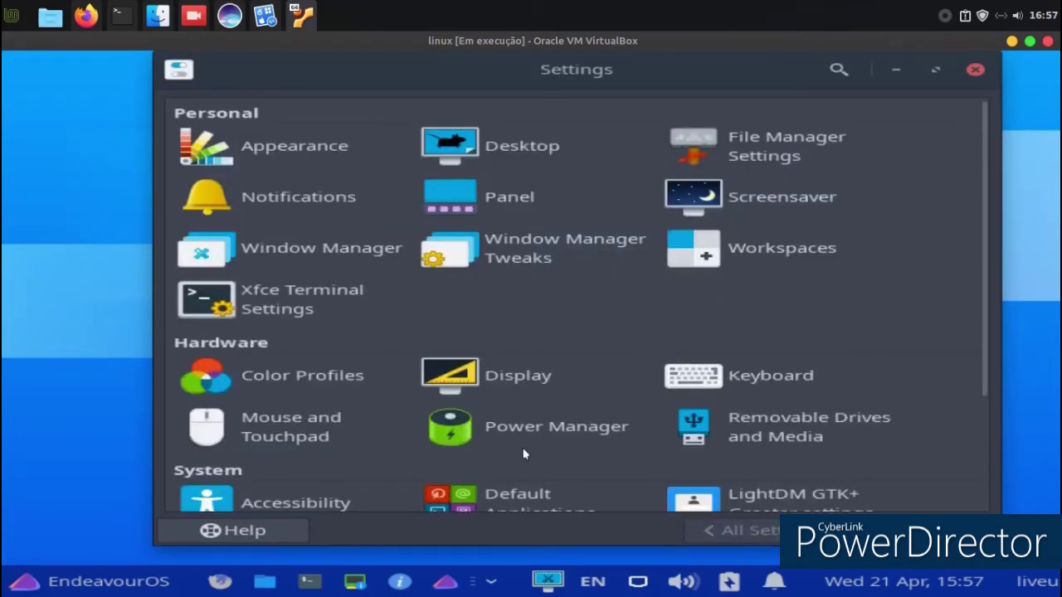
Look at the Power Manager settings, then return to the settings overview.
left_click(534, 425)
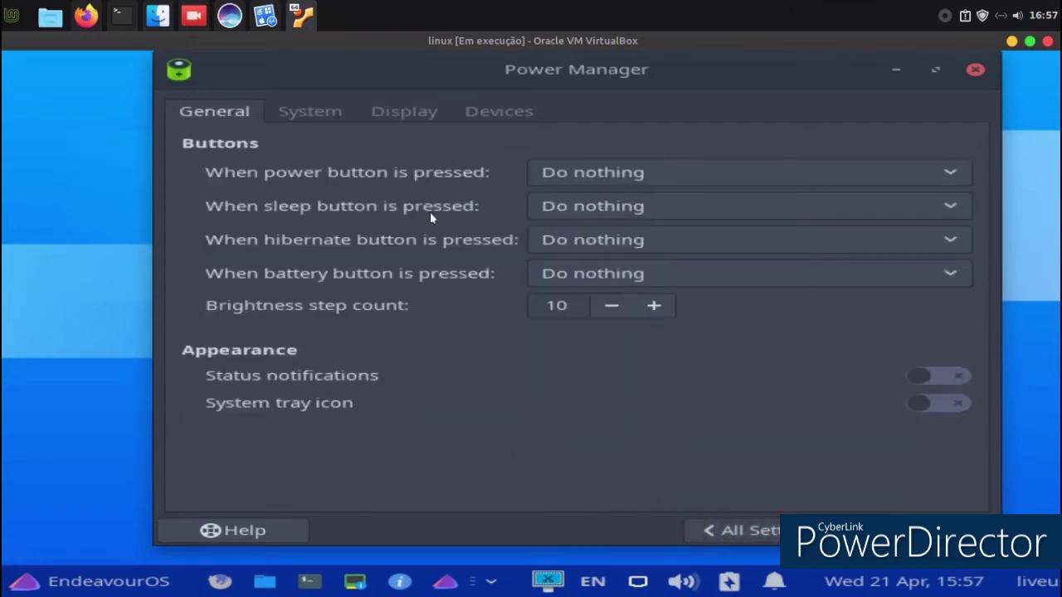
left_click(734, 530)
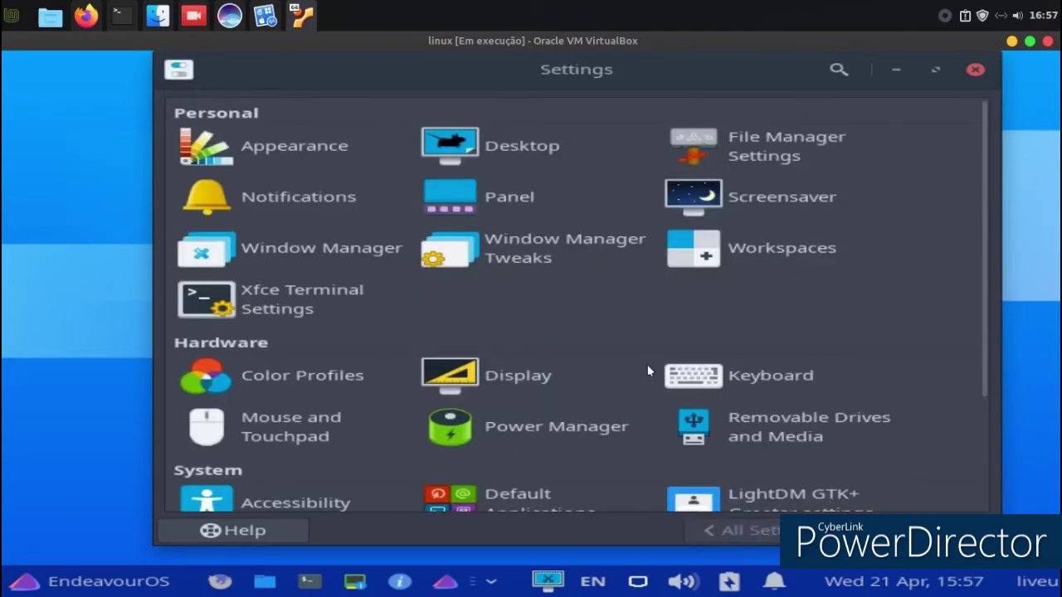
scroll(580, 448, "down", 3)
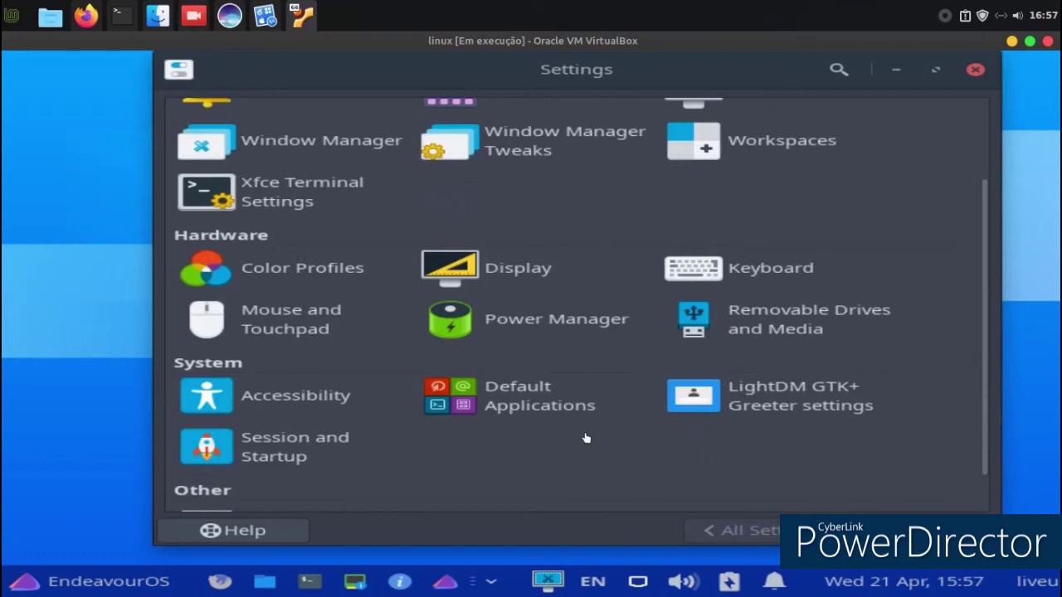
scroll(444, 446, "up", 2)
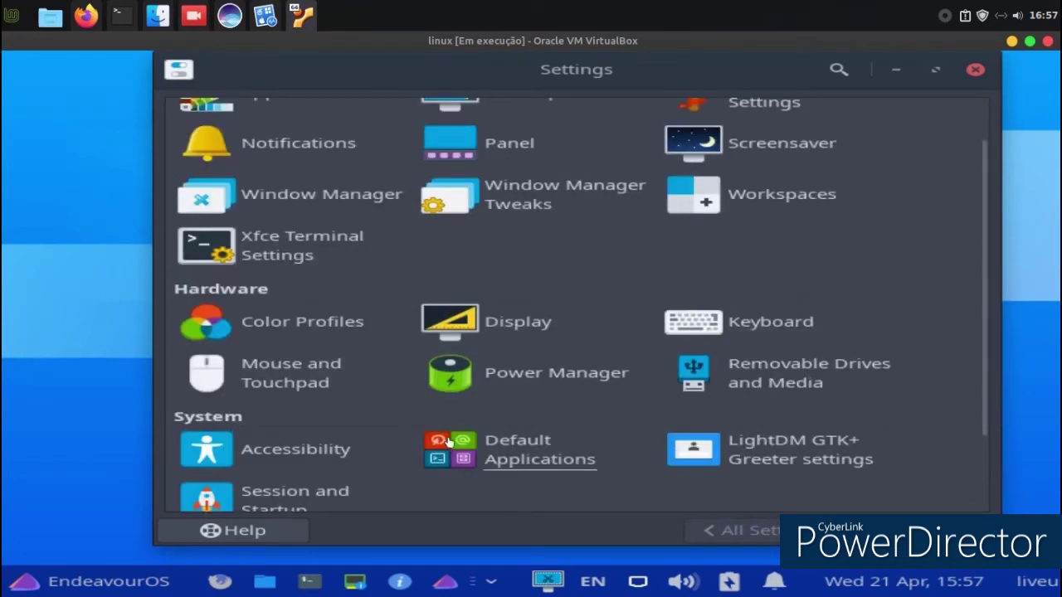
scroll(518, 376, "up", 2)
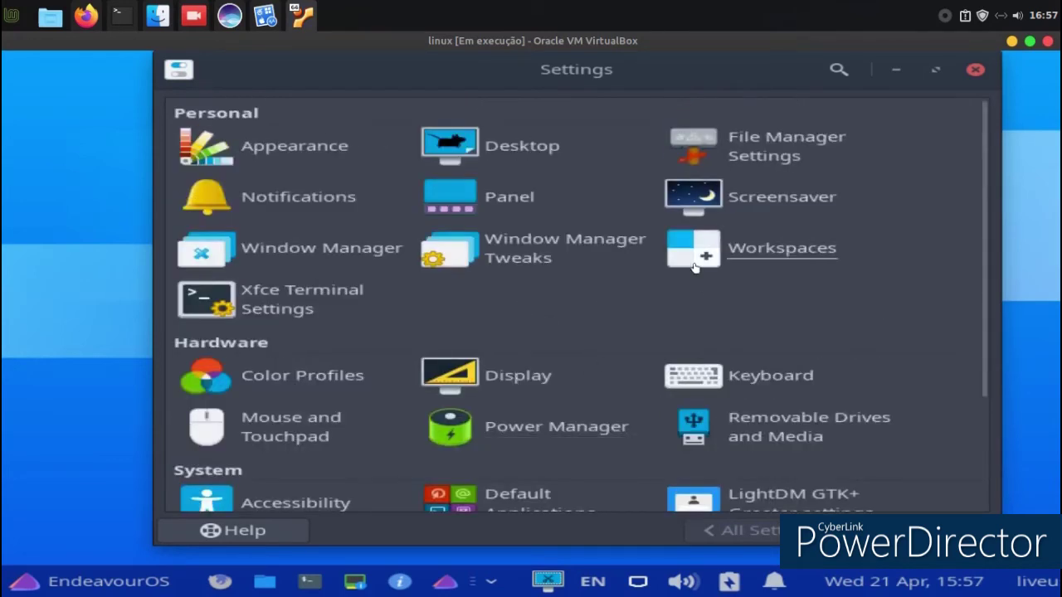
Preview the Elberg, Fbx, Galaxy and Gelly window themes, then apply Gtk.
left_click(282, 250)
left_click(251, 224)
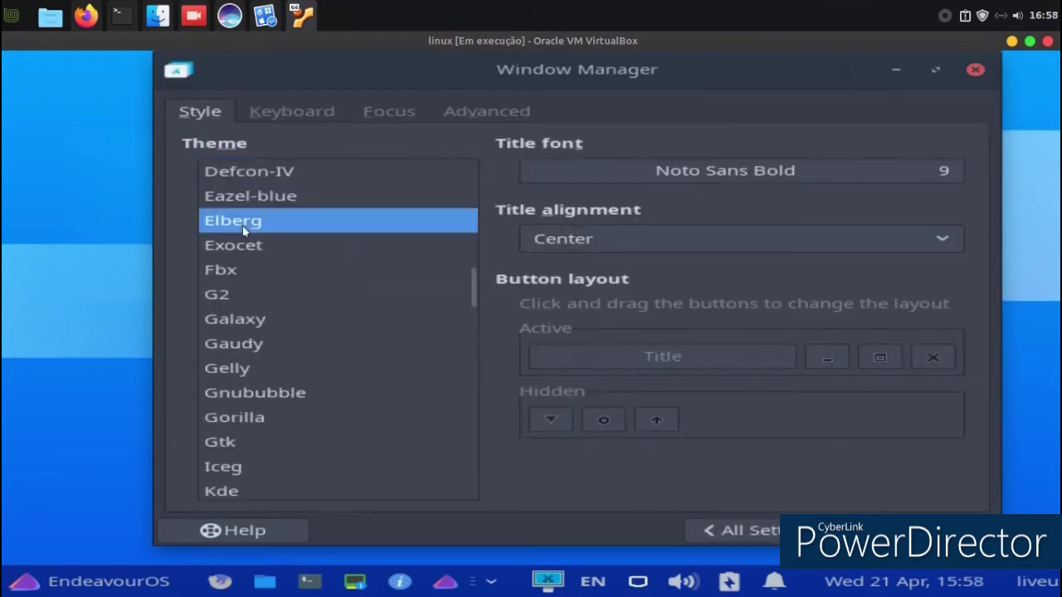
left_click(244, 272)
left_click(241, 320)
left_click(239, 367)
left_click(239, 440)
scroll(302, 468, "down", 3)
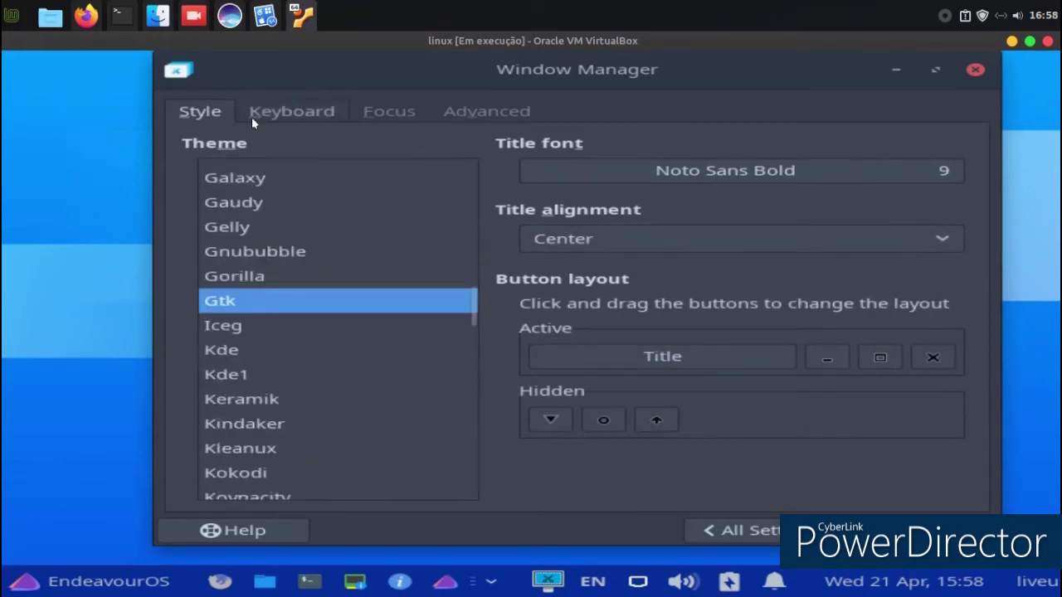
View the Keyboard and Focus tabs, close Window Manager, and reopen the application menu.
left_click(252, 117)
left_click(387, 113)
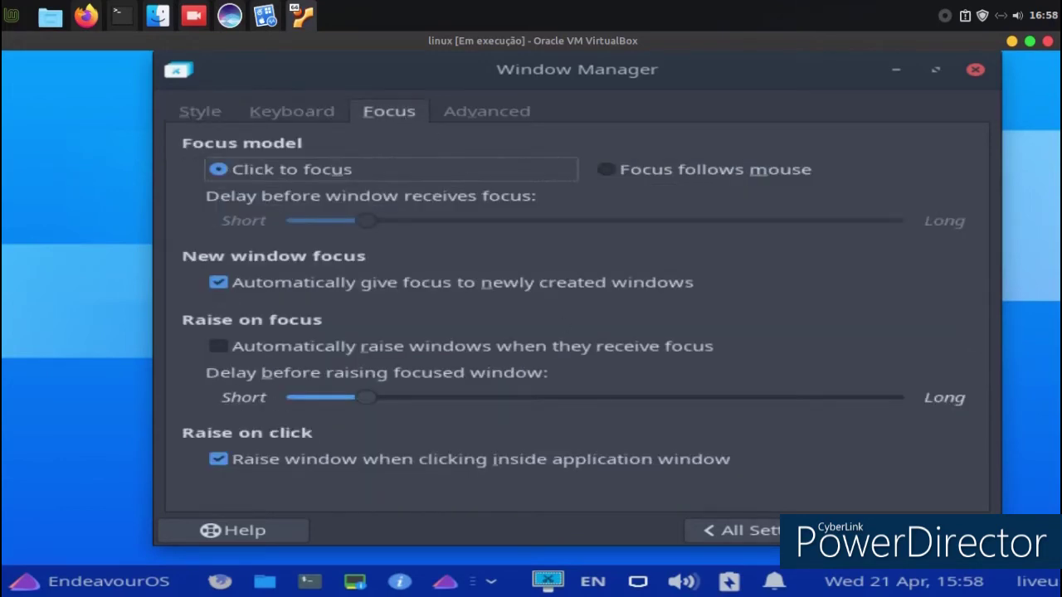
key("alt+F4")
left_click(24, 587)
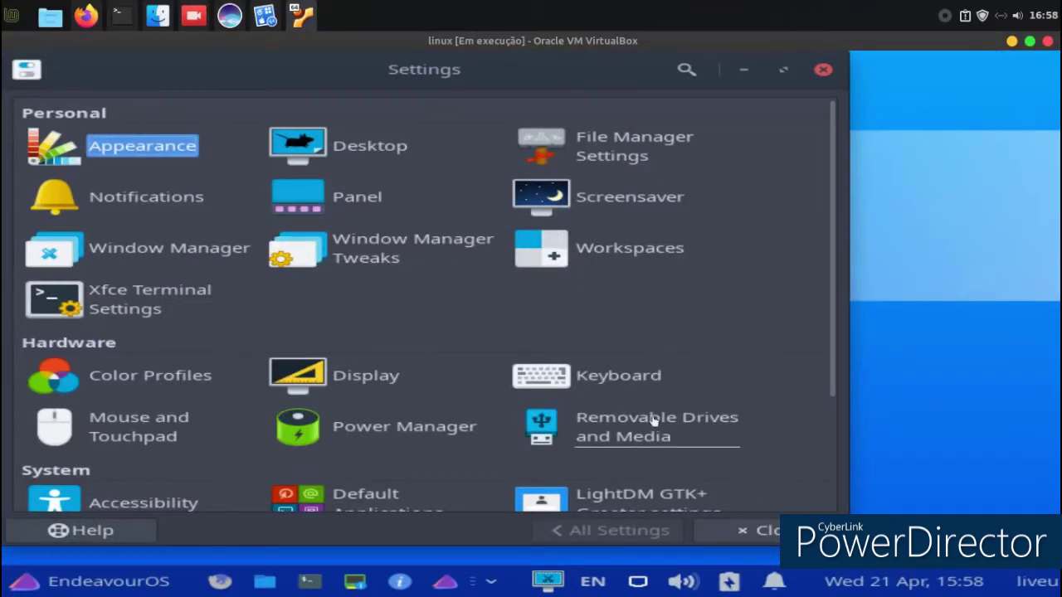
scroll(654, 427, "down", 3)
Set the LightDM greeter's default user image to the avatar-default-symbolic.symbolic icon.
scroll(664, 418, "down", 1)
left_click(693, 352)
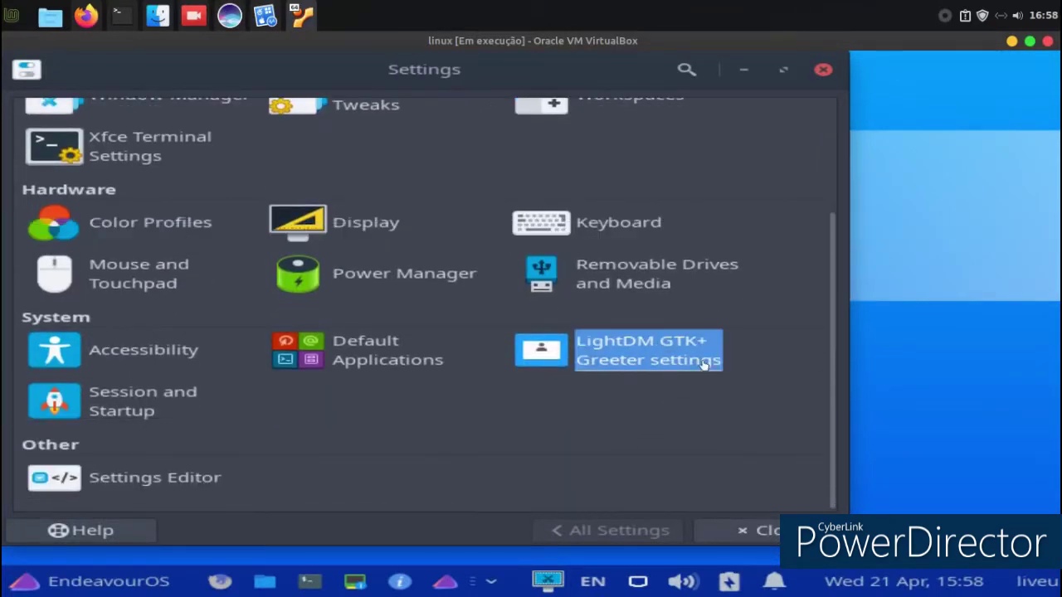
left_click(315, 464)
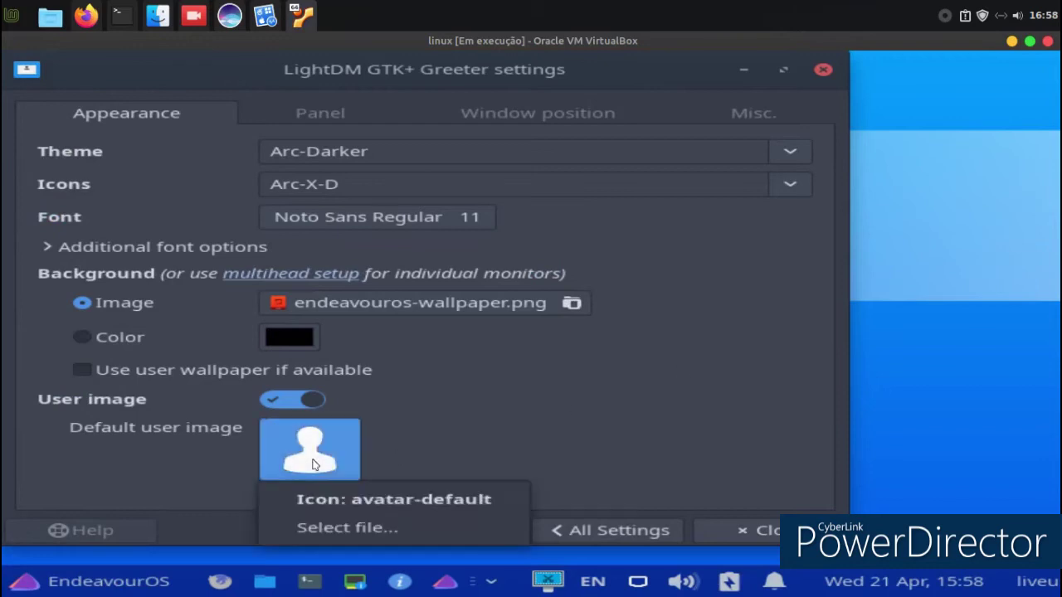
left_click(400, 498)
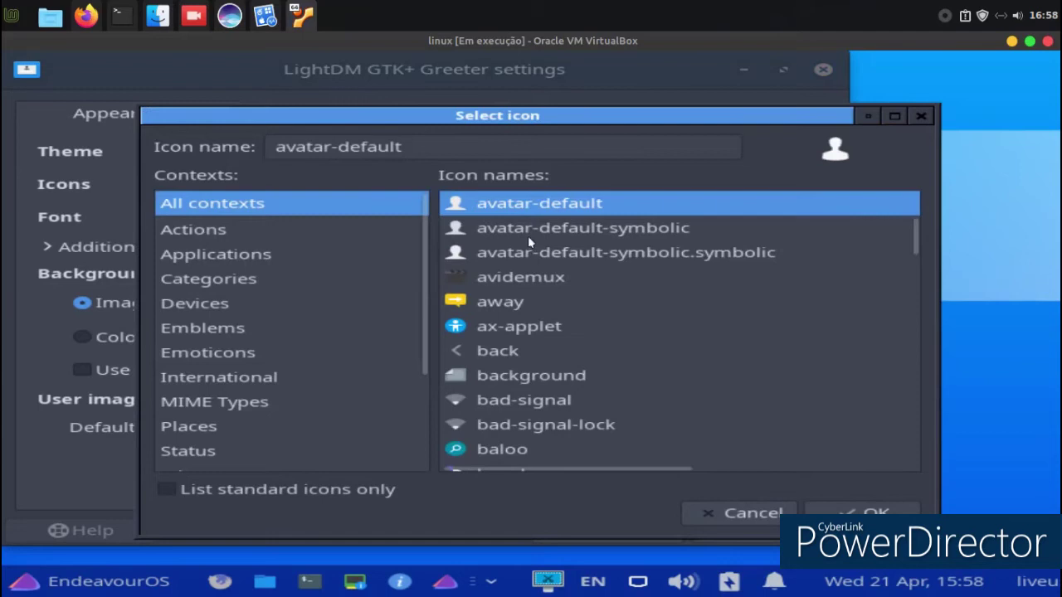
left_click(527, 236)
left_click(528, 247)
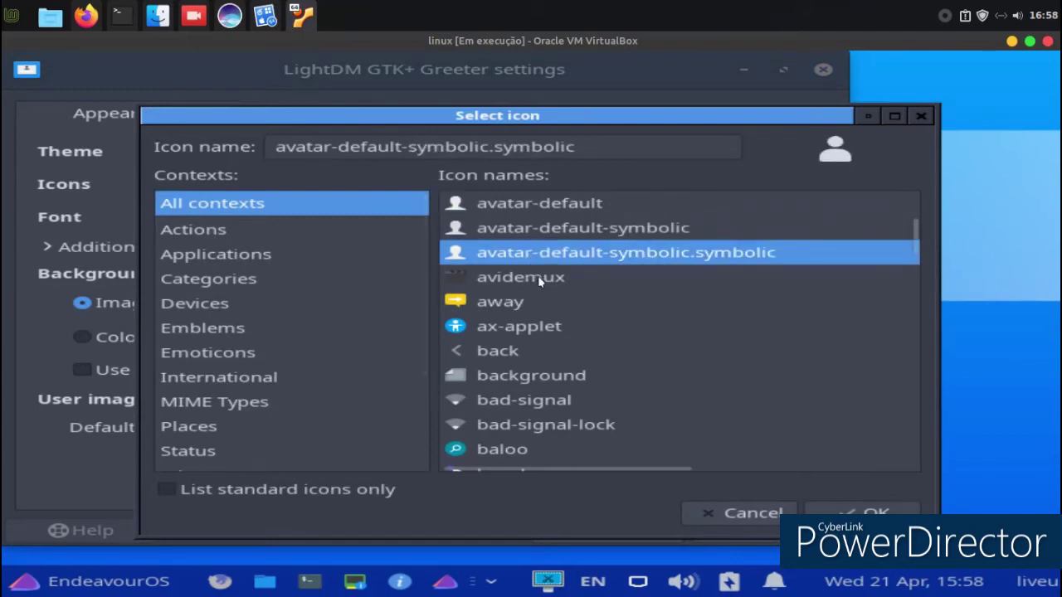
scroll(537, 275, "down", 5)
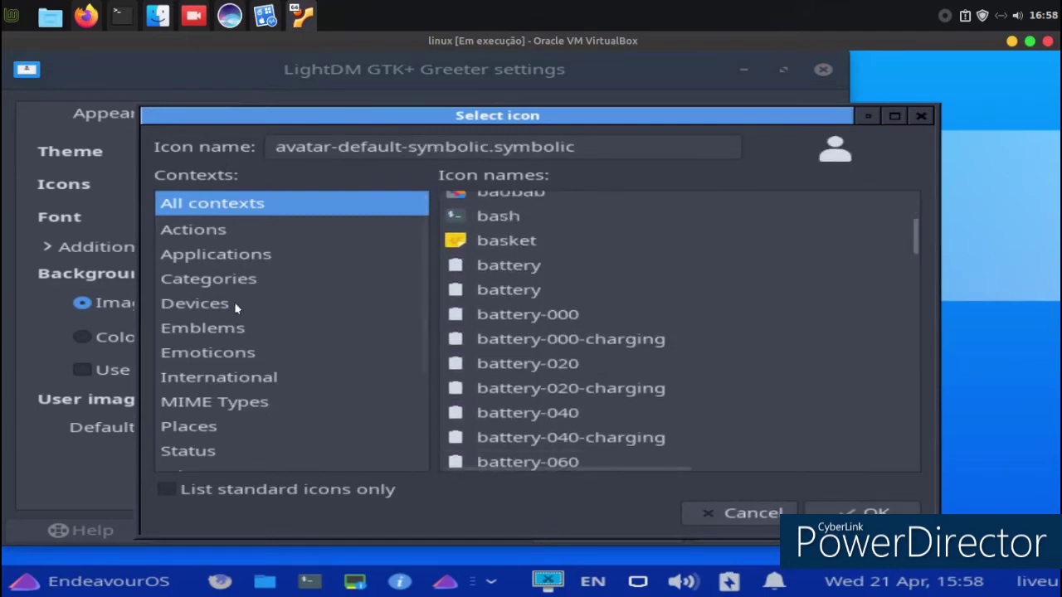
left_click(214, 280)
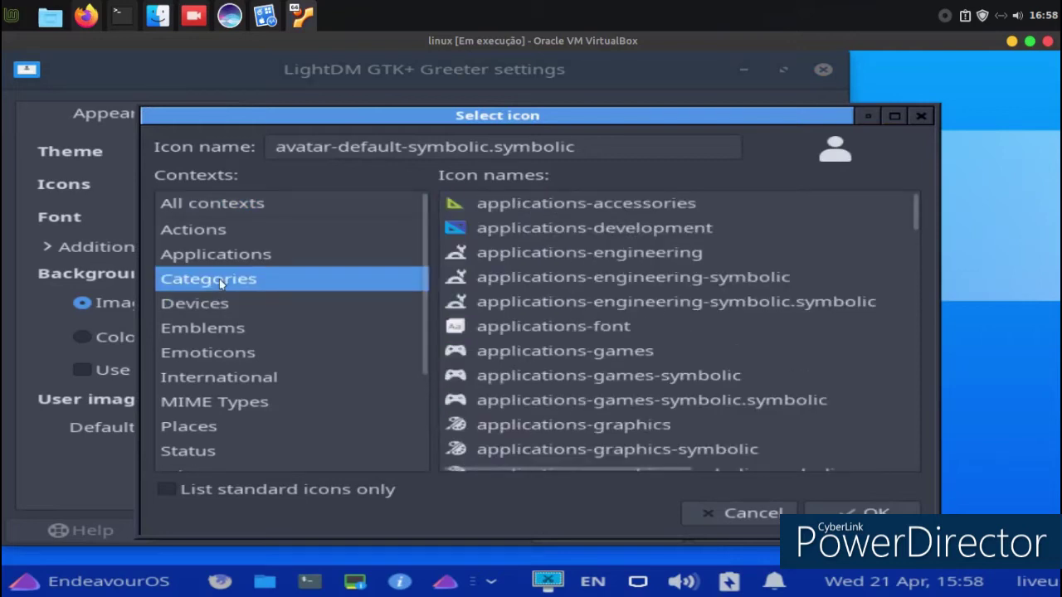
left_click(236, 231)
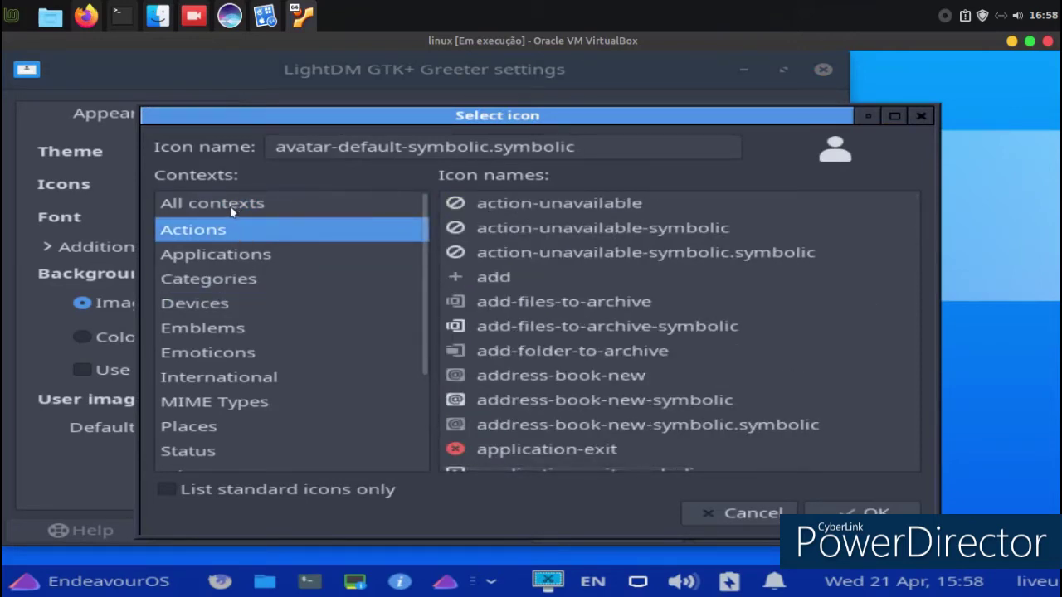
left_click(233, 211)
left_click(821, 507)
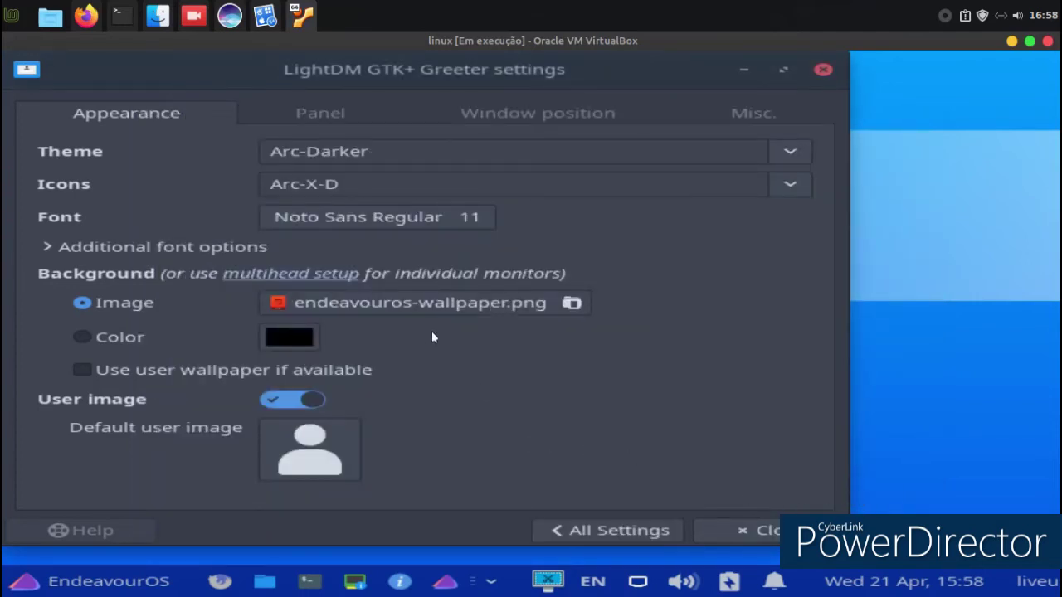
Keep Arc-Darker as greeter theme, choose capitaine-cursors-light icons, and return to All Settings.
left_click(365, 156)
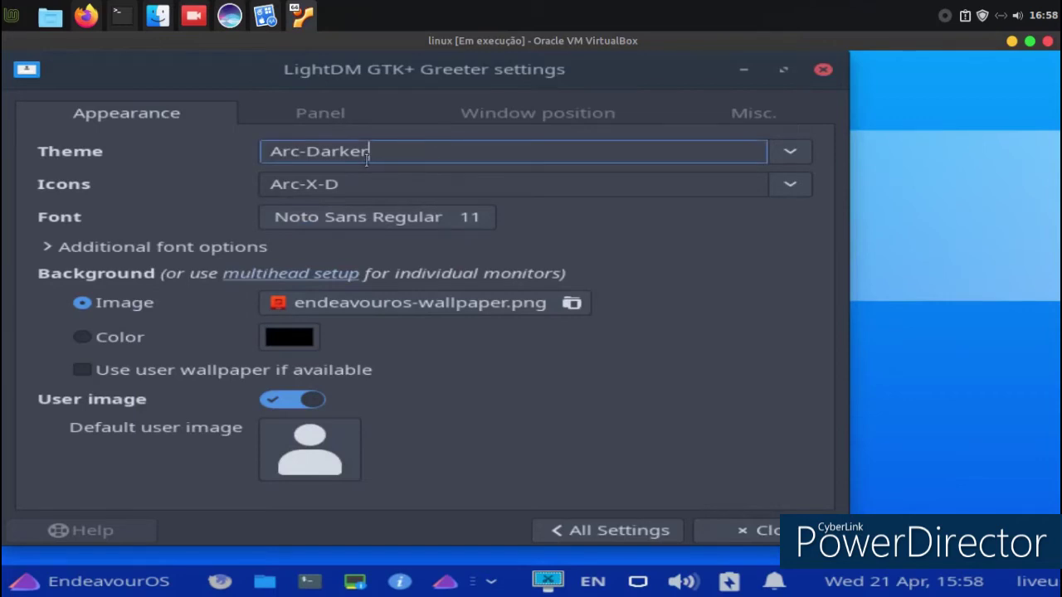
left_click(325, 186)
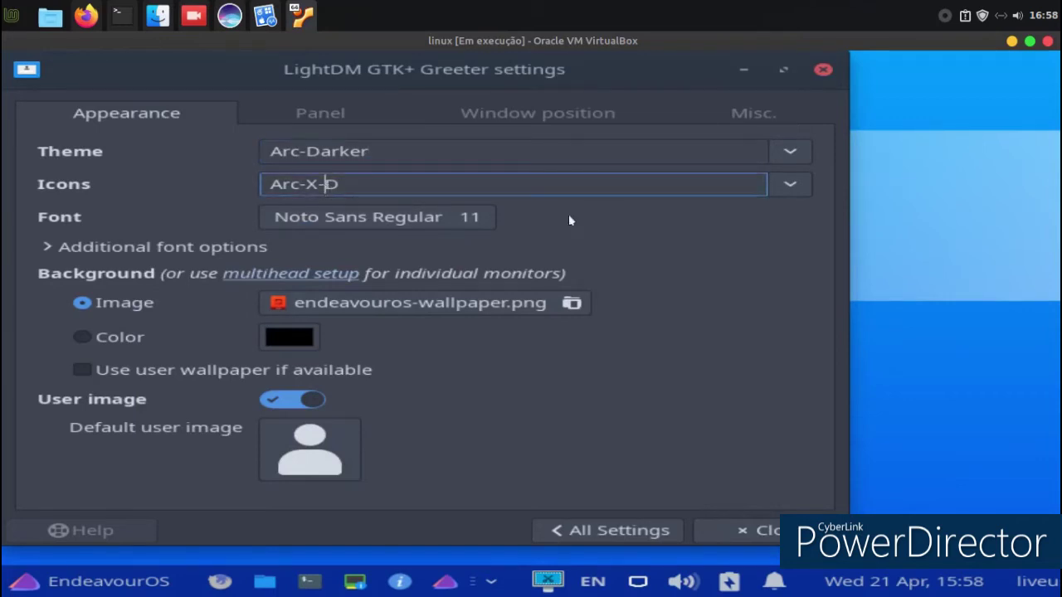
left_click(779, 152)
left_click(560, 312)
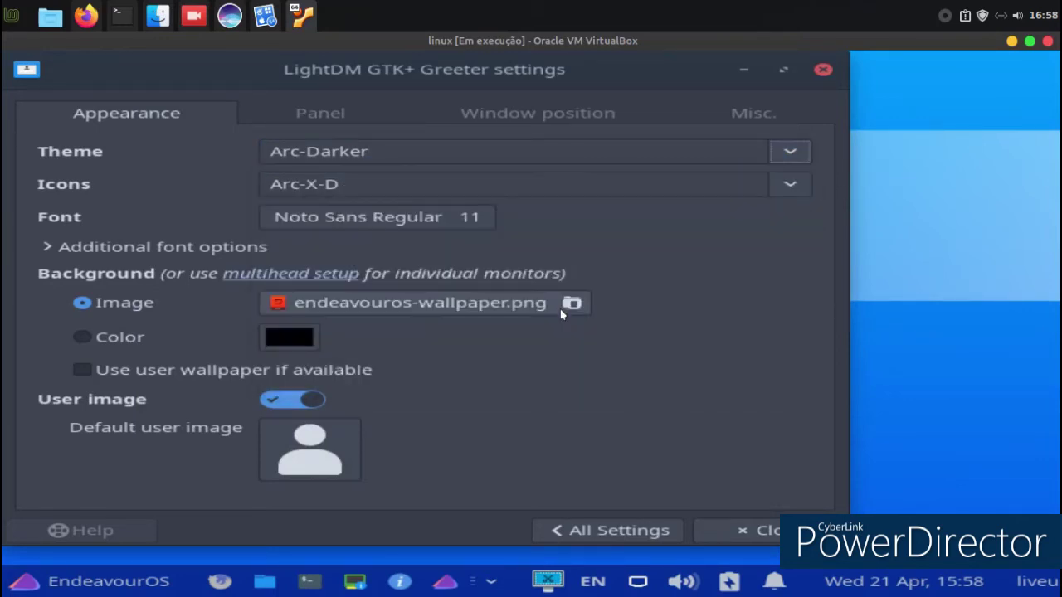
left_click(786, 187)
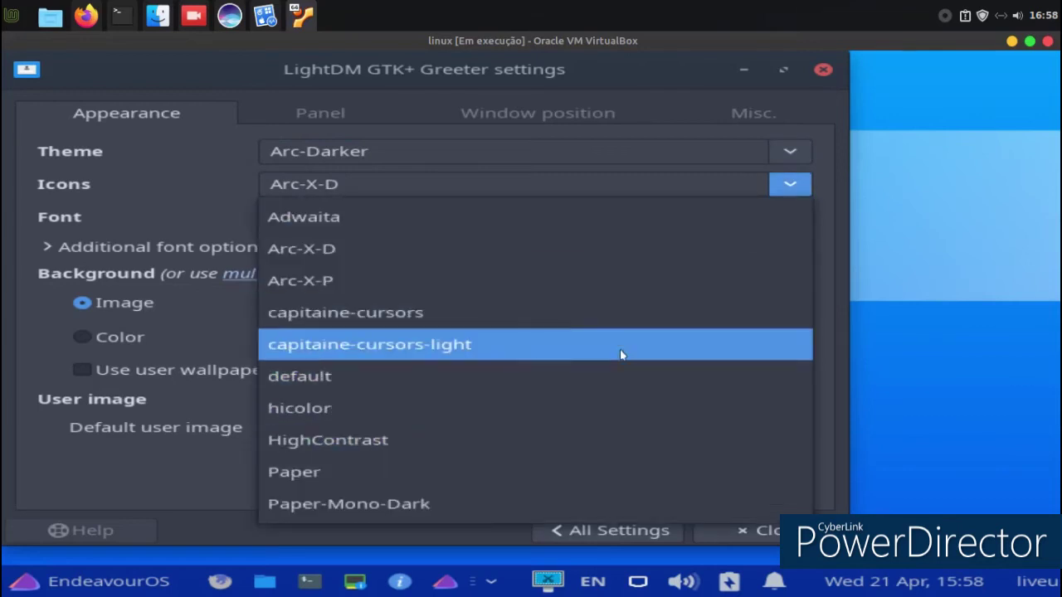
left_click(619, 352)
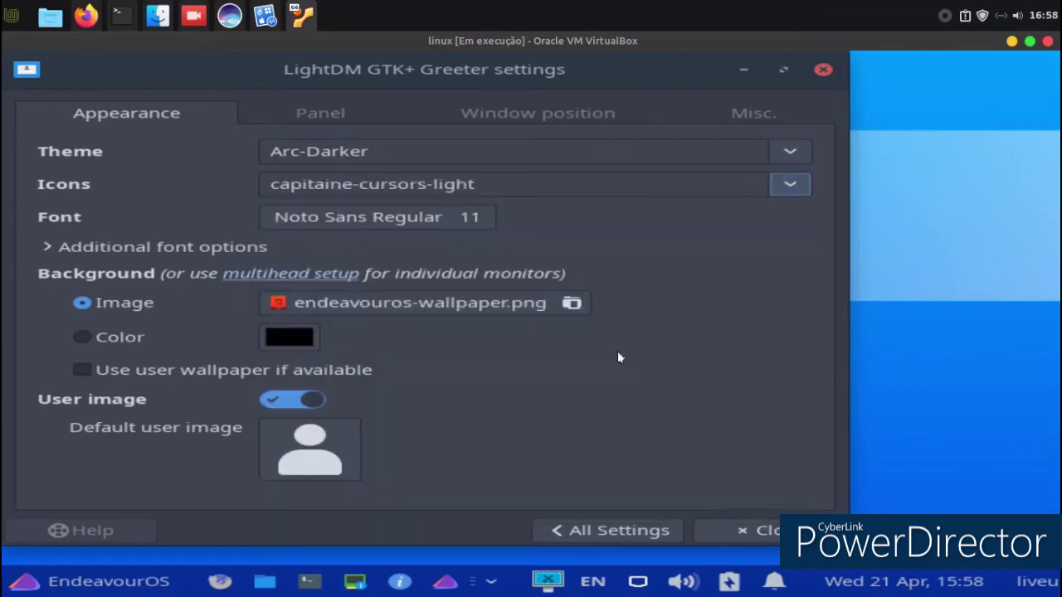
left_click(615, 535)
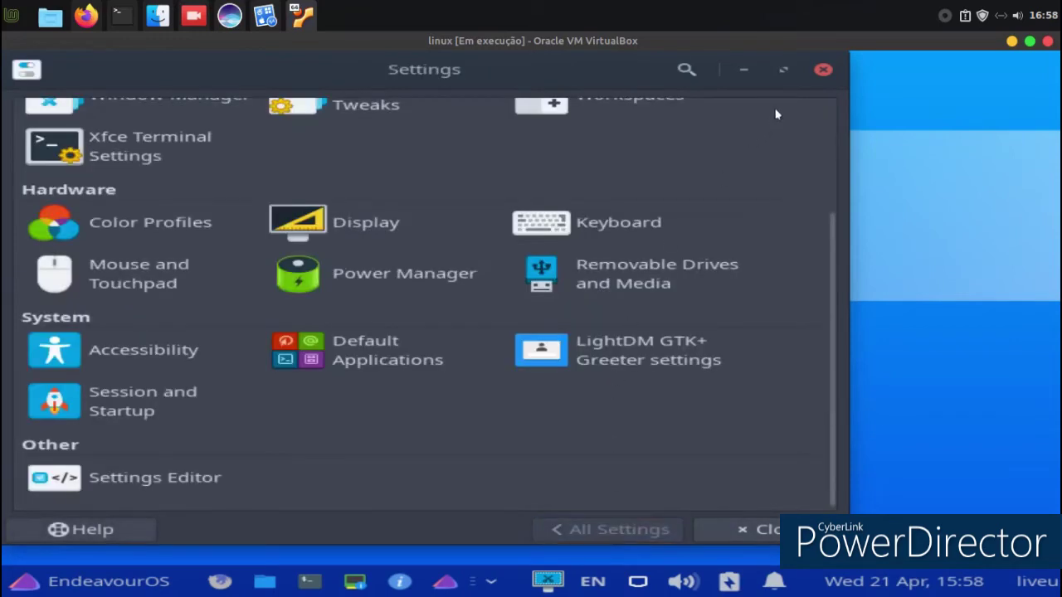
In the Whisker Menu properties, try showing entries as a list, then as a tree.
left_click(821, 70)
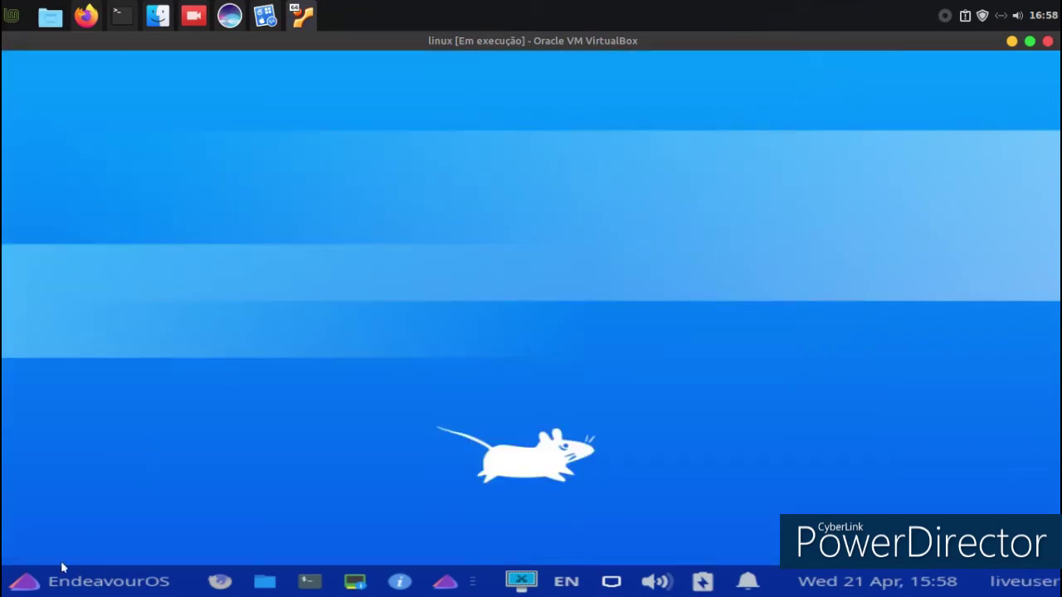
right_click(44, 583)
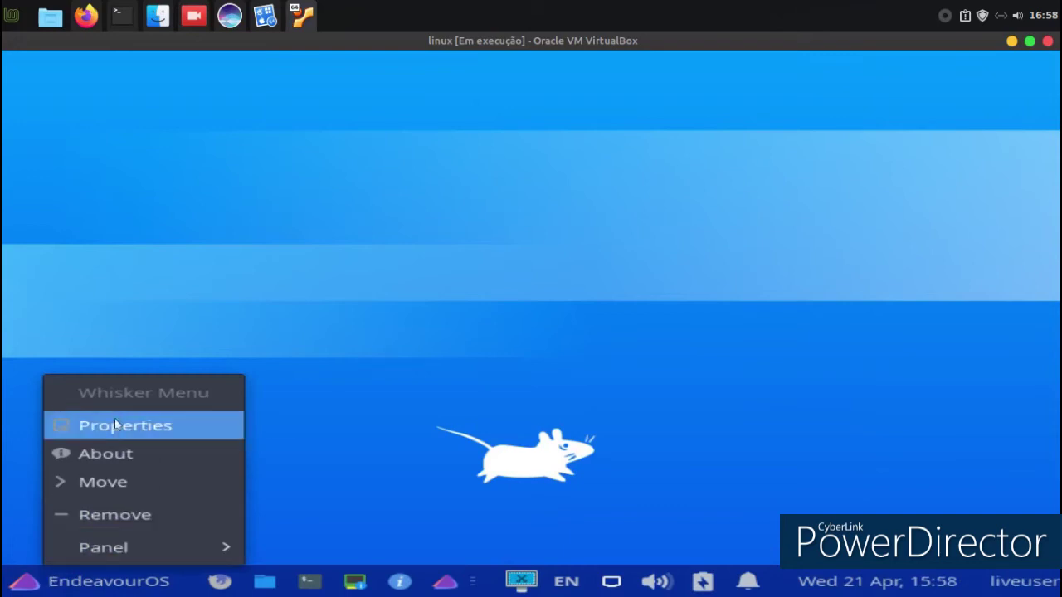
left_click(175, 432)
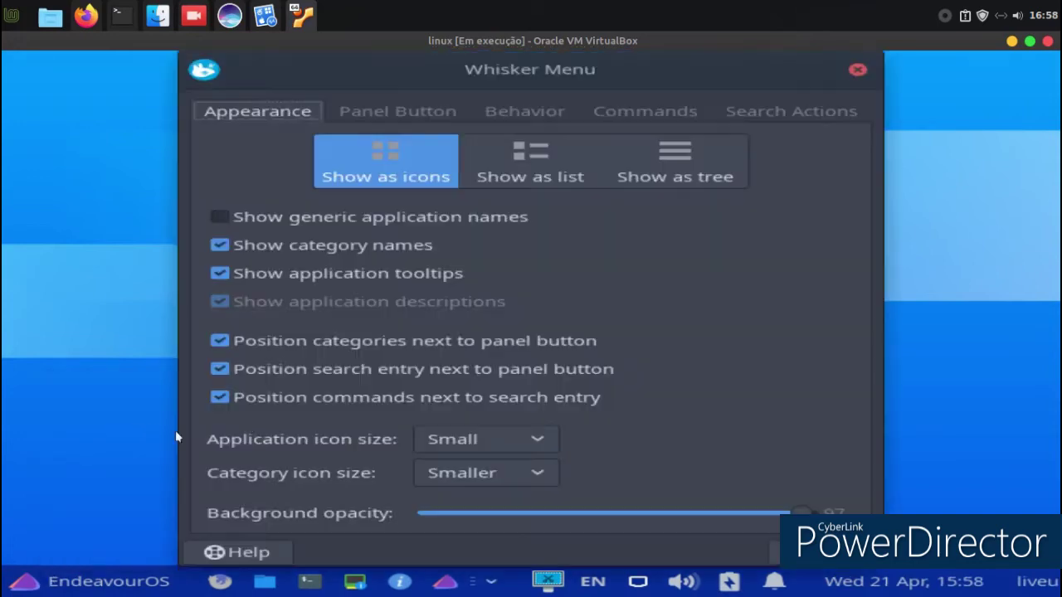
left_click(571, 164)
left_click(14, 578)
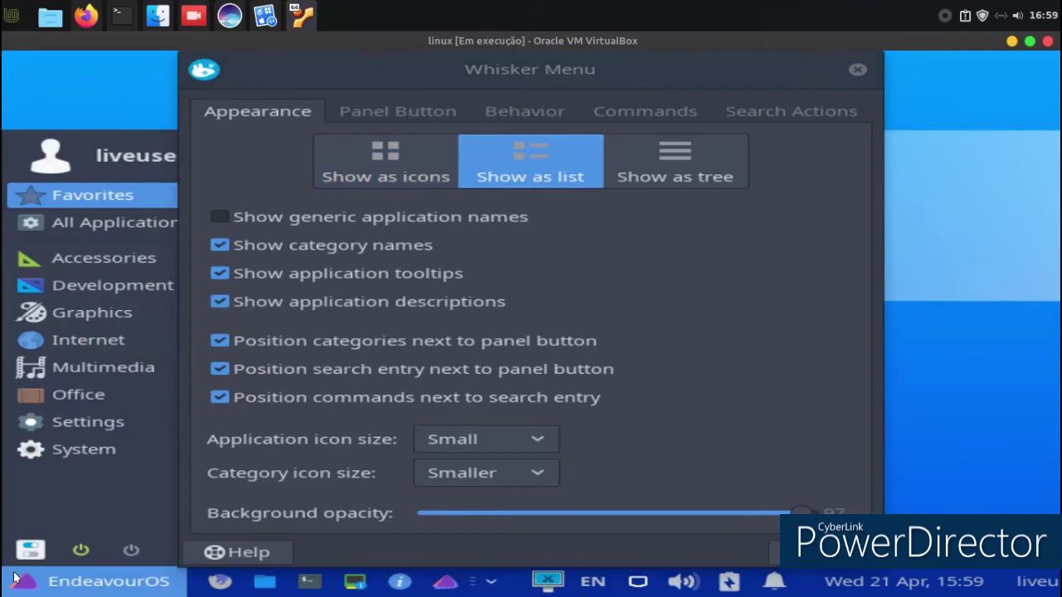
left_click(14, 578)
left_click(660, 172)
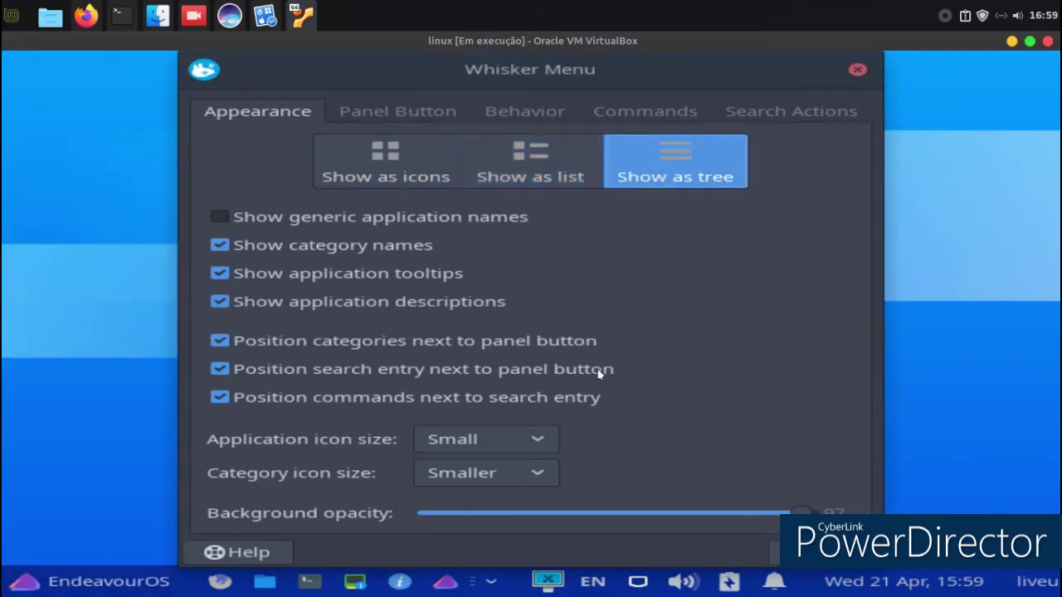
Preview endeavouros-icon.png and endeavouros.png as the panel button icon, then close properties and open the menu.
left_click(400, 112)
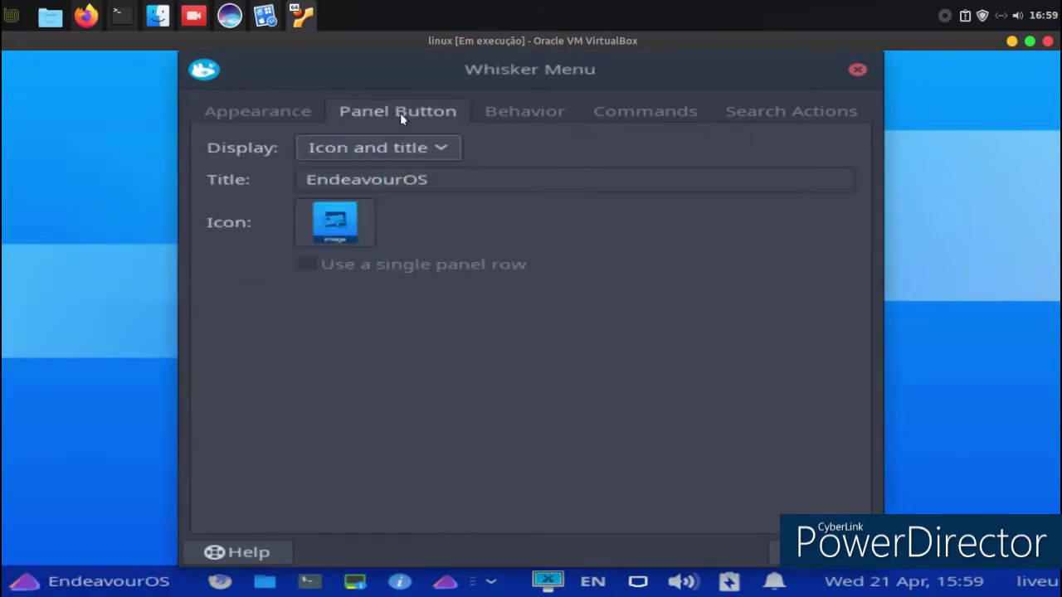
left_click(355, 224)
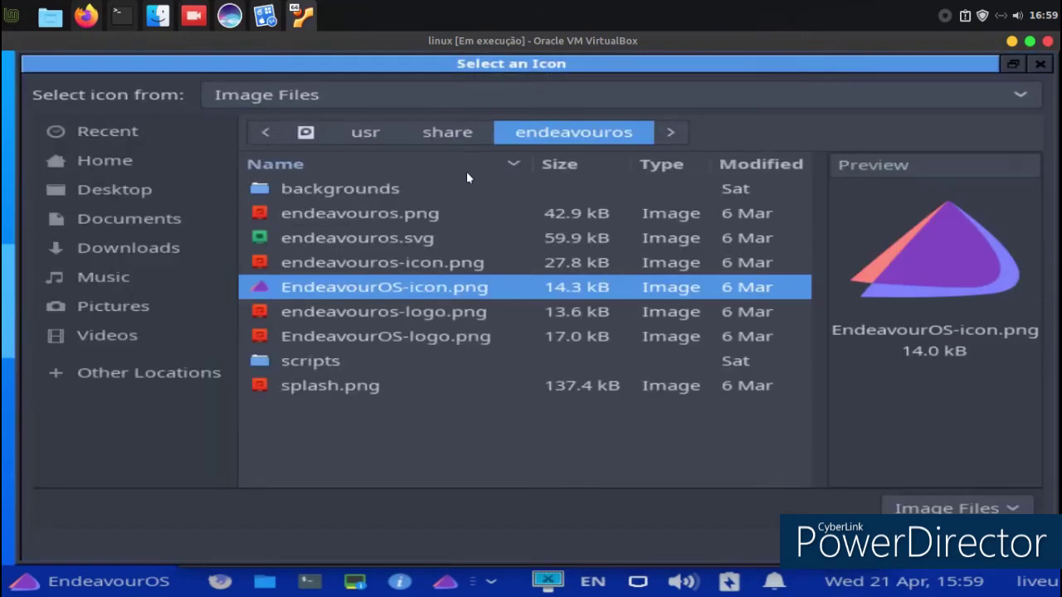
left_click(466, 171)
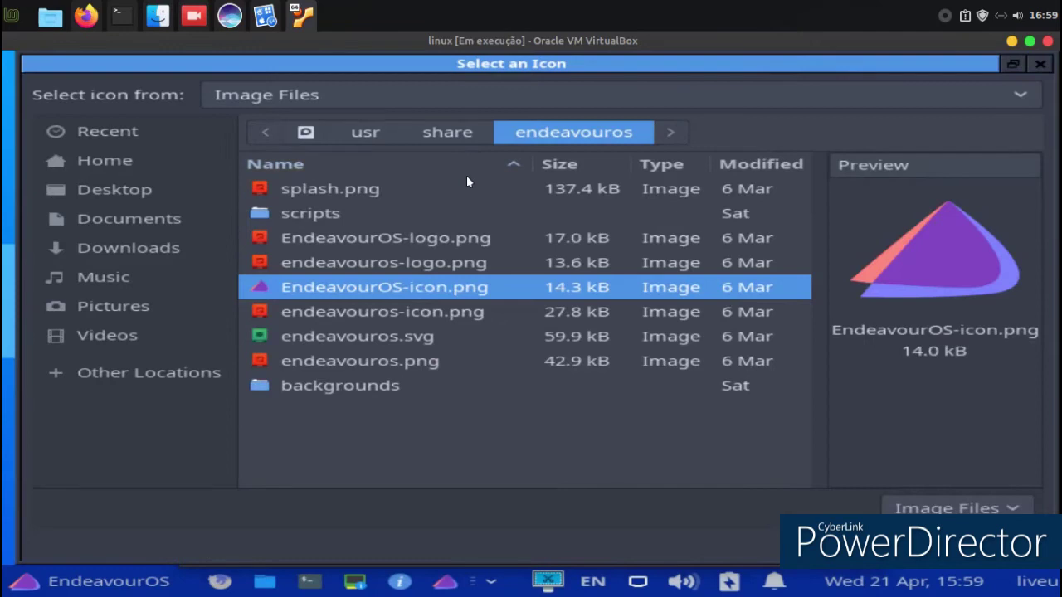
left_click(410, 314)
left_click(401, 354)
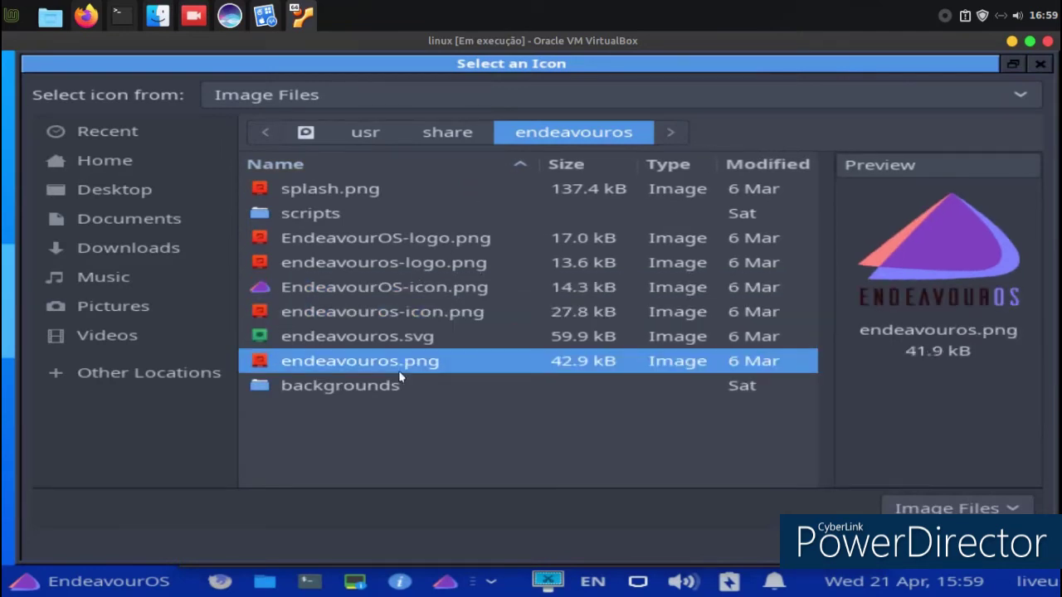
key("Return")
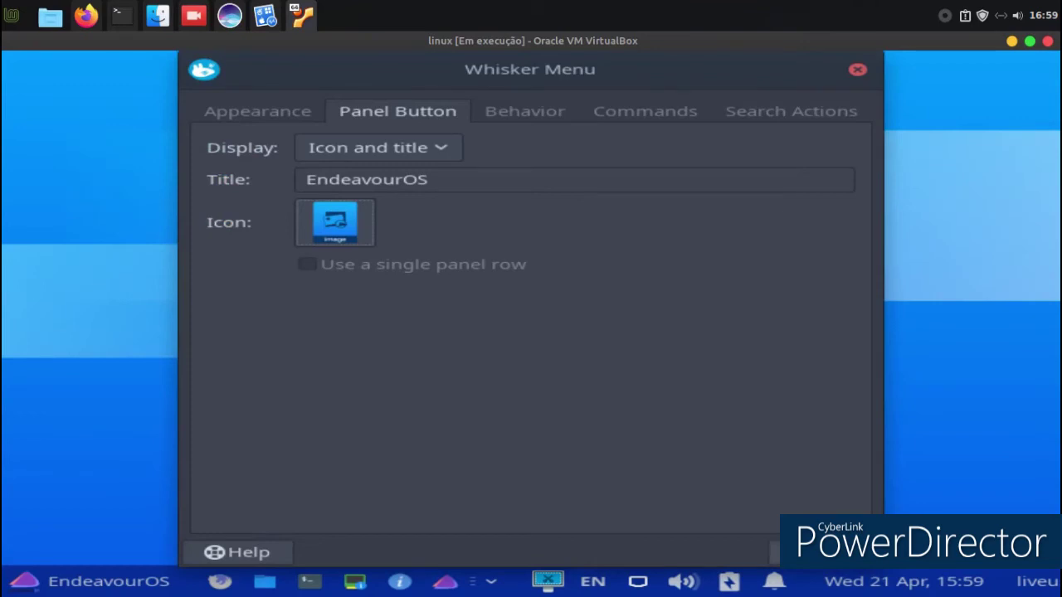
left_click(809, 552)
left_click(125, 580)
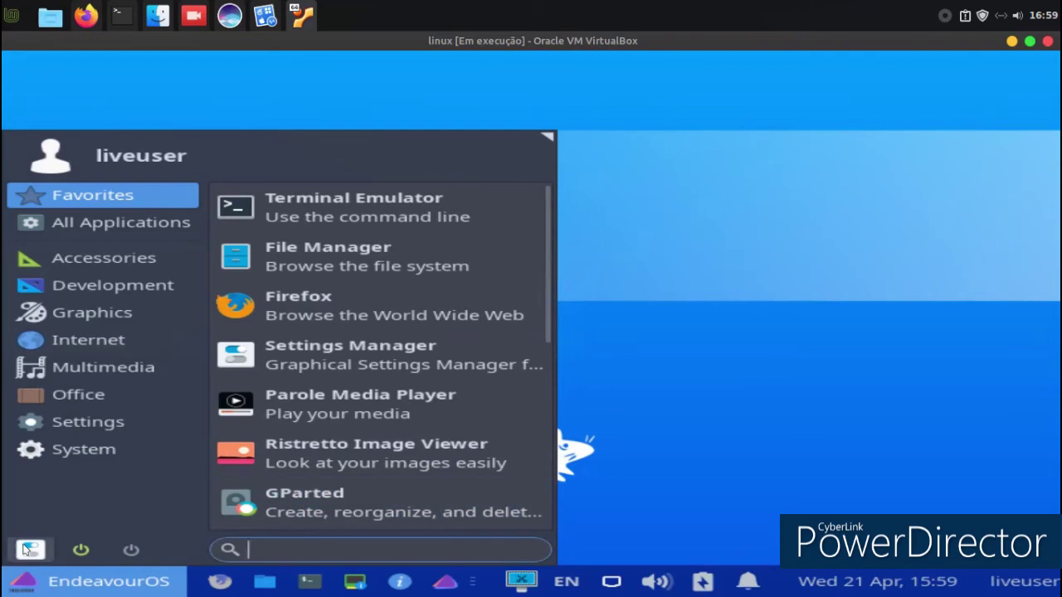
Change the Appearance style from Arc-Dark to light Arc and view it in the reopened menu.
left_click(30, 549)
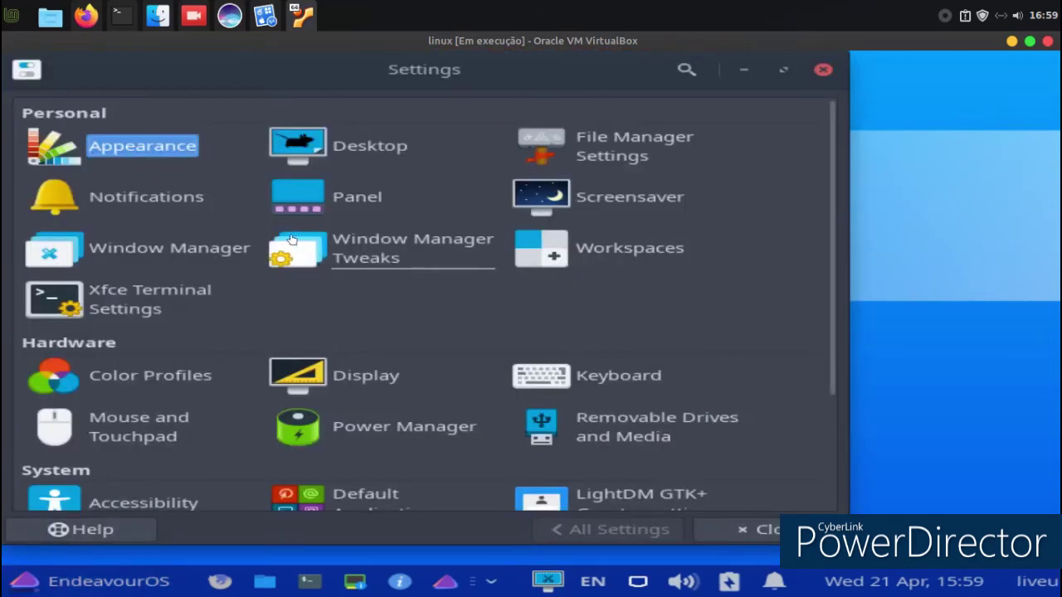
left_click(167, 153)
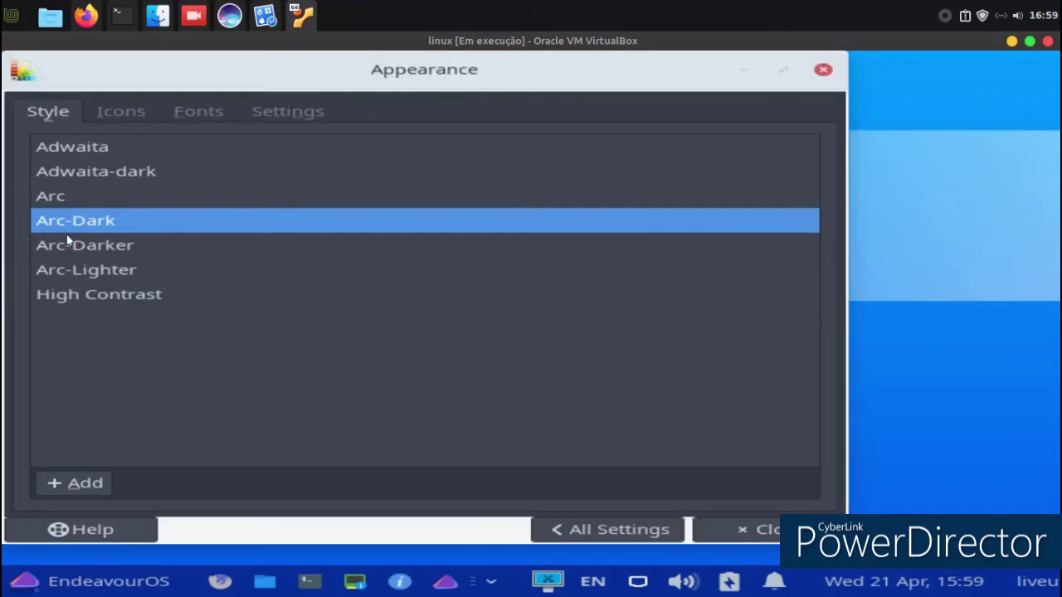
key("Up")
left_click(746, 529)
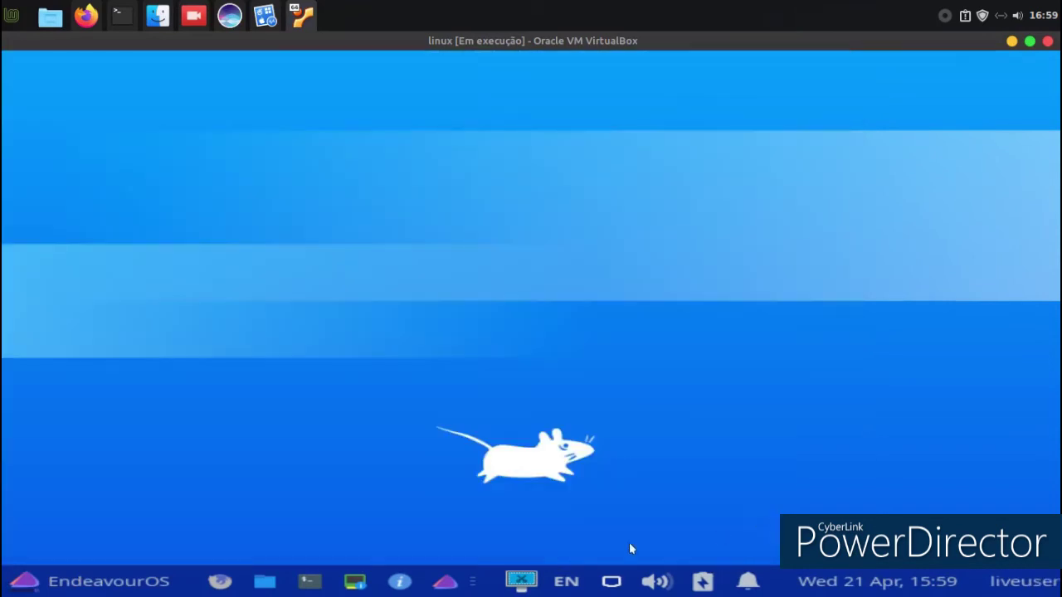
left_click(18, 583)
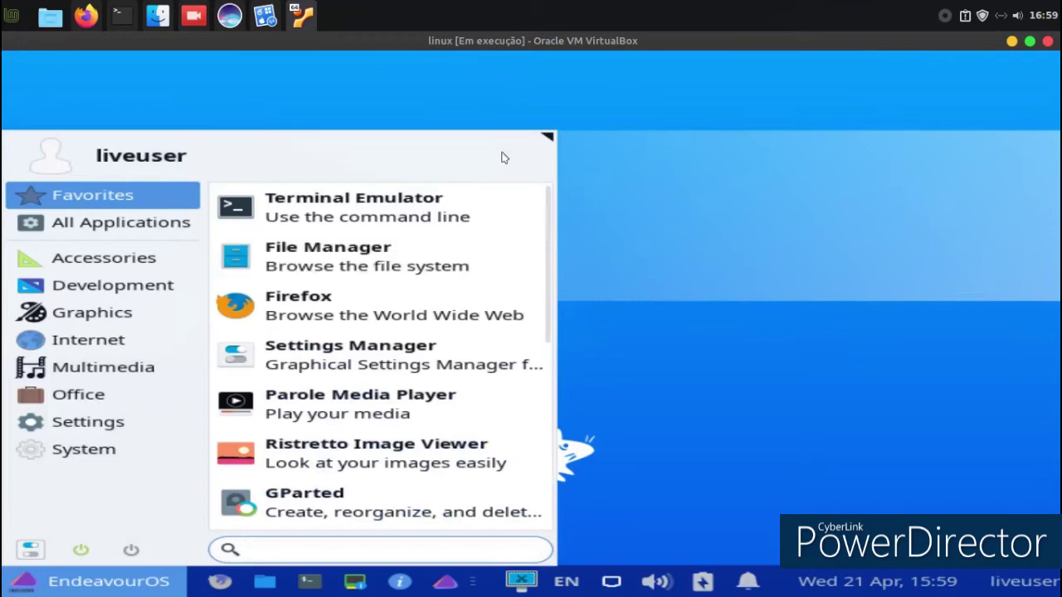
Make the application menu wider, then launch GParted.
left_click_drag(541, 140, 541, 84)
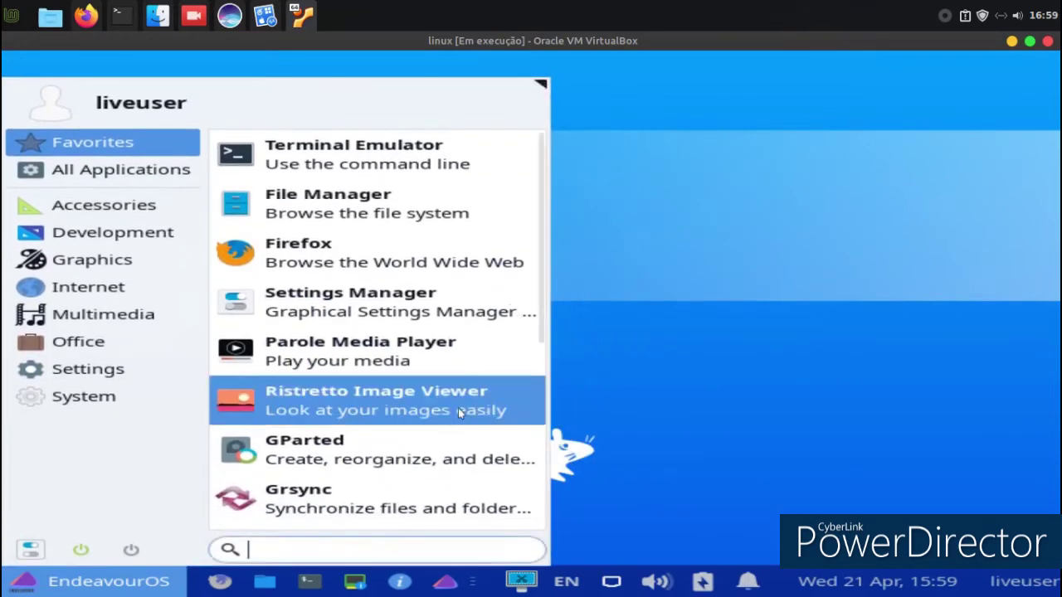
left_click(417, 461)
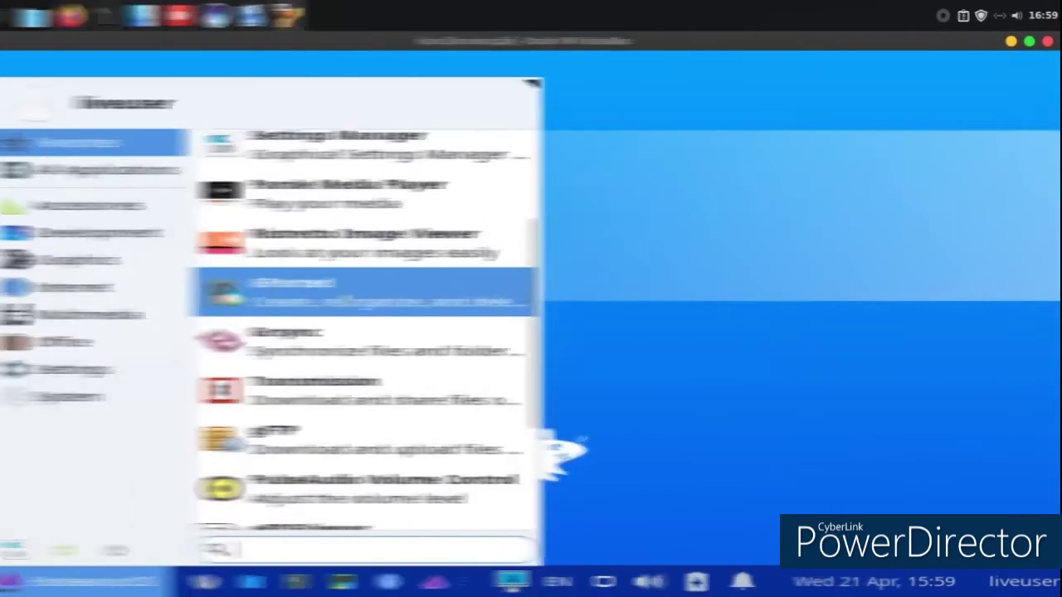
scroll(372, 289, "down", 5)
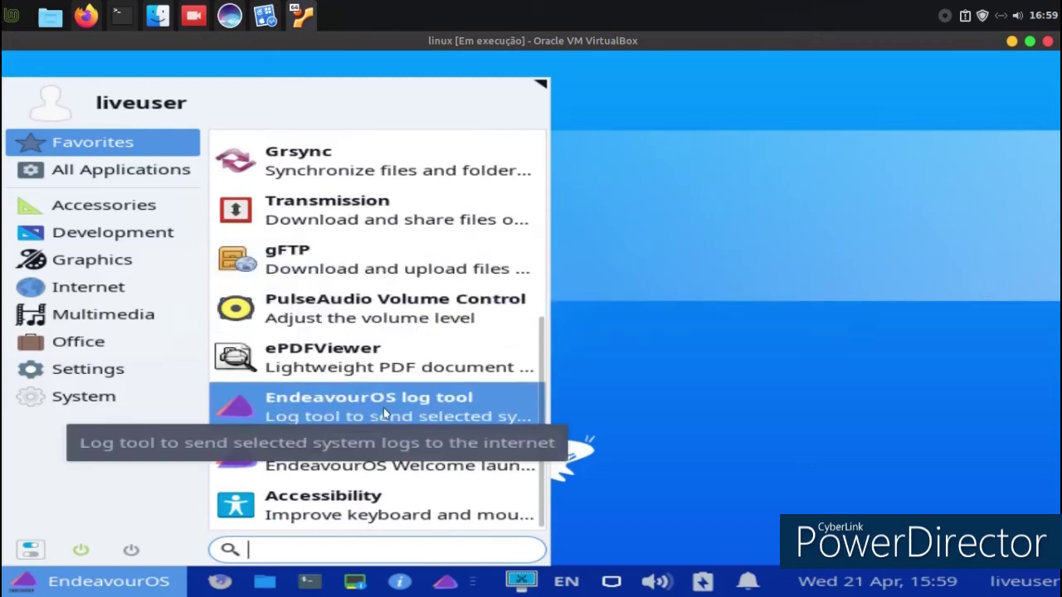
scroll(383, 406, "up", 3)
scroll(382, 413, "up", 2)
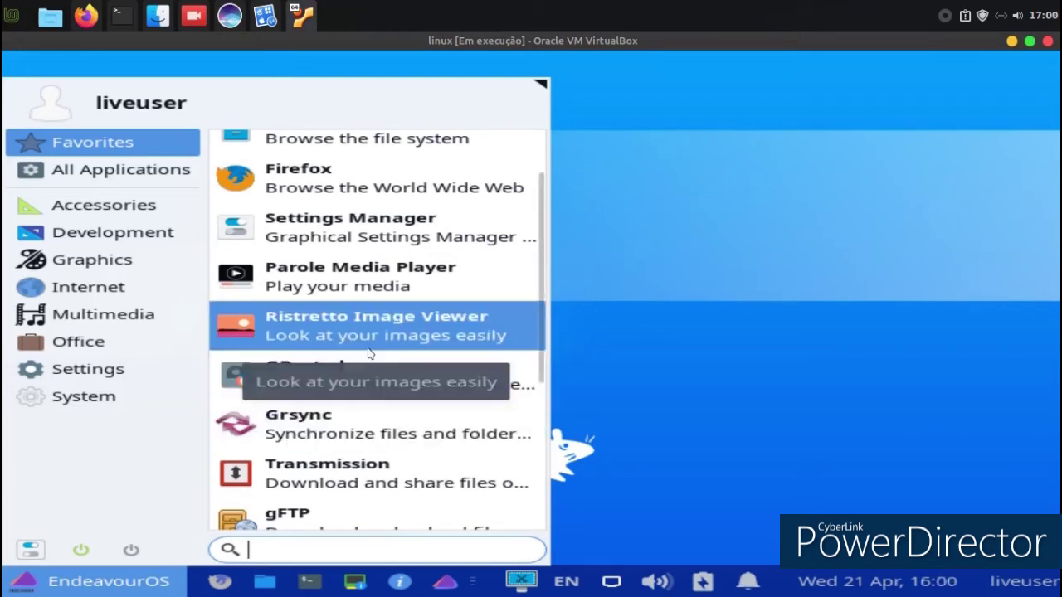
scroll(358, 402, "up", 2)
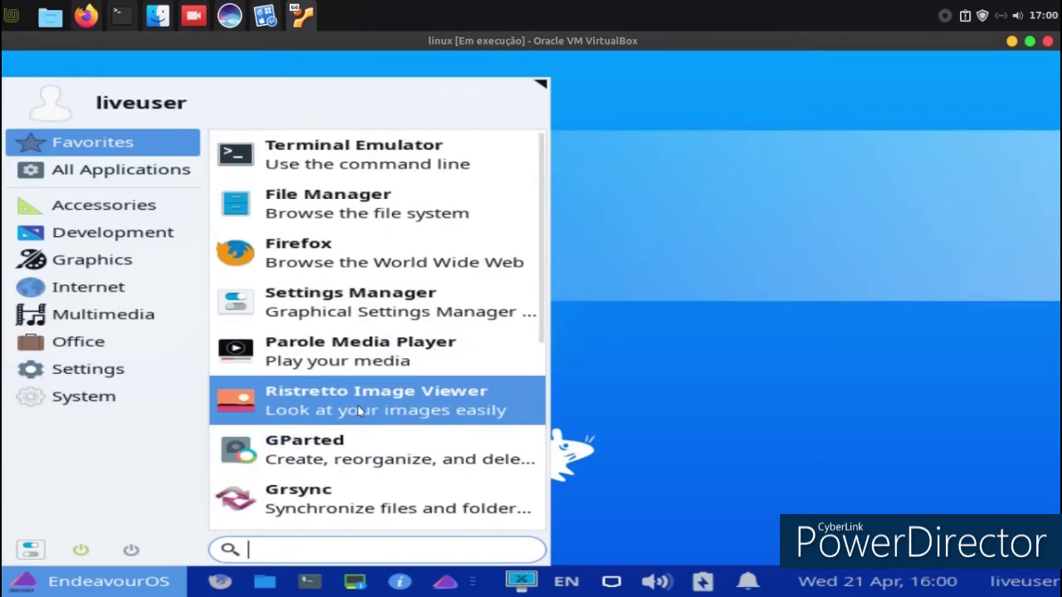
List all applications, try the Avahi VNC Server Browser, and dismiss its connection error.
left_click(137, 172)
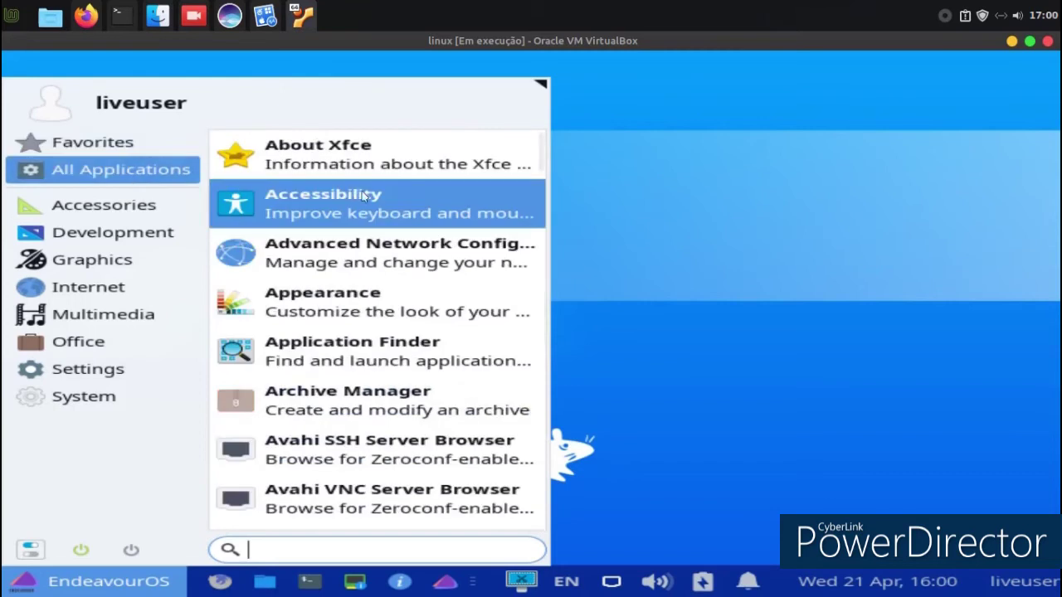
scroll(419, 209, "down", 2)
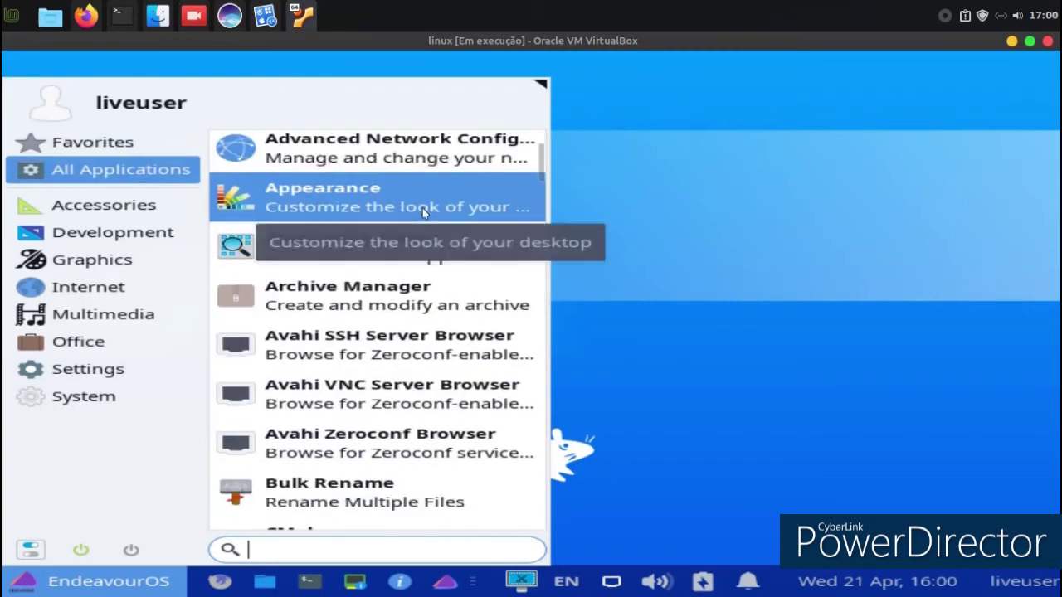
left_click(481, 399)
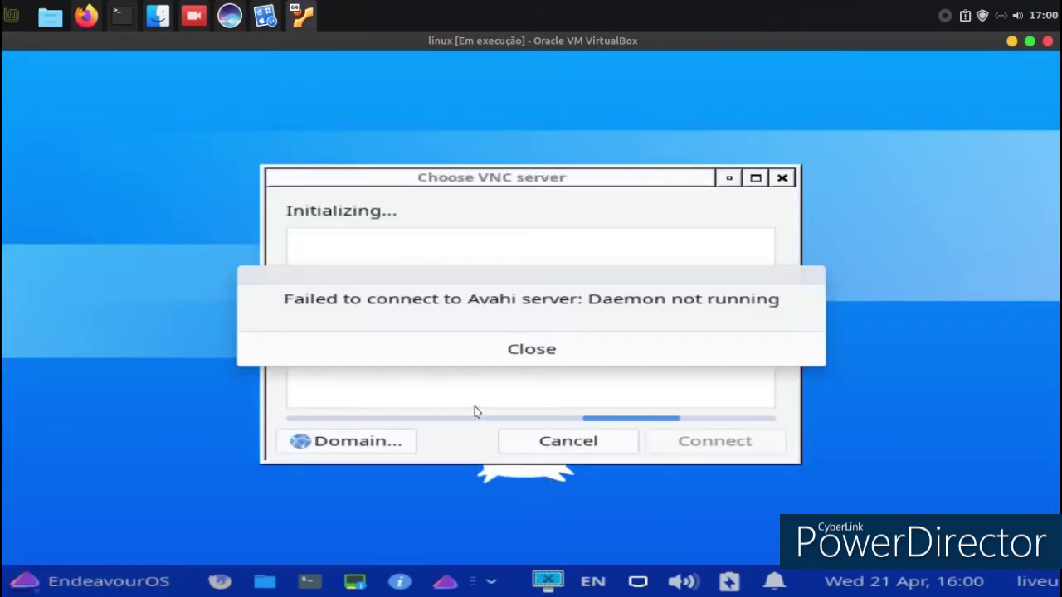
left_click(481, 359)
Open the System category in the application menu and launch the EndeavourOS installer.
left_click(33, 584)
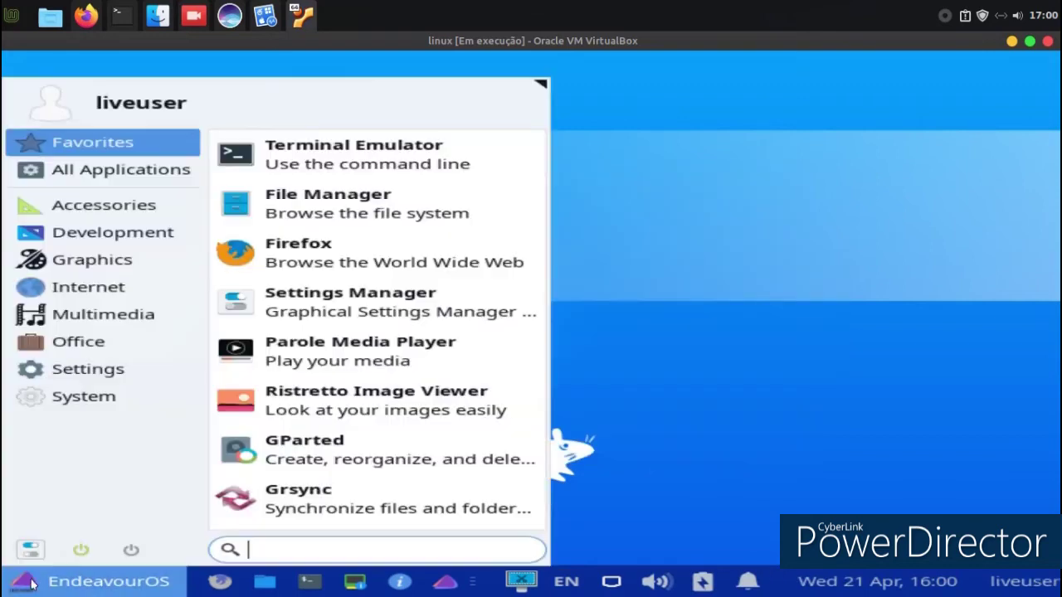
scroll(351, 340, "down", 2)
scroll(352, 331, "down", 3)
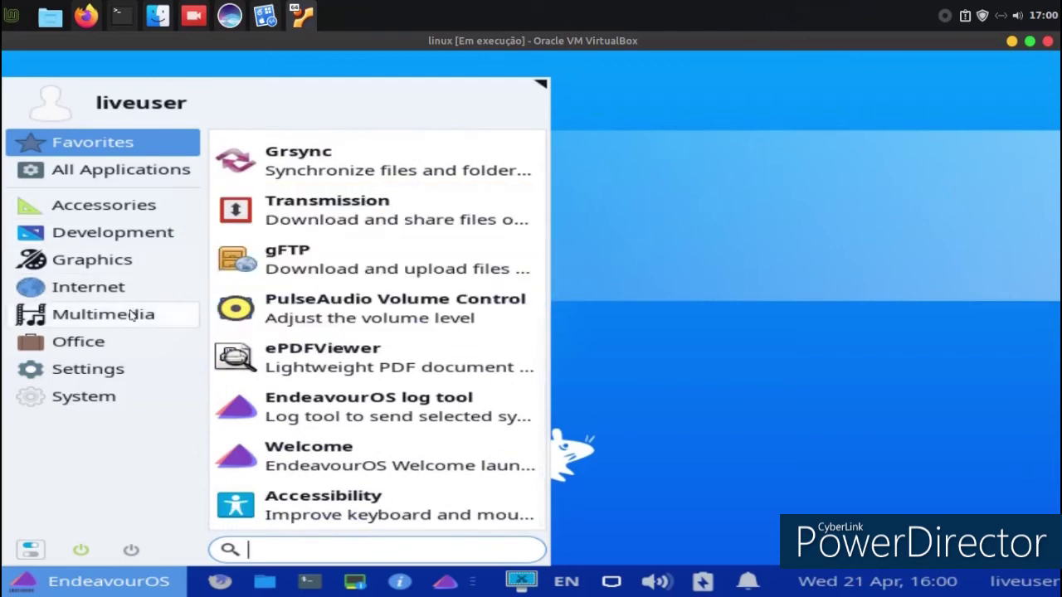
left_click(86, 398)
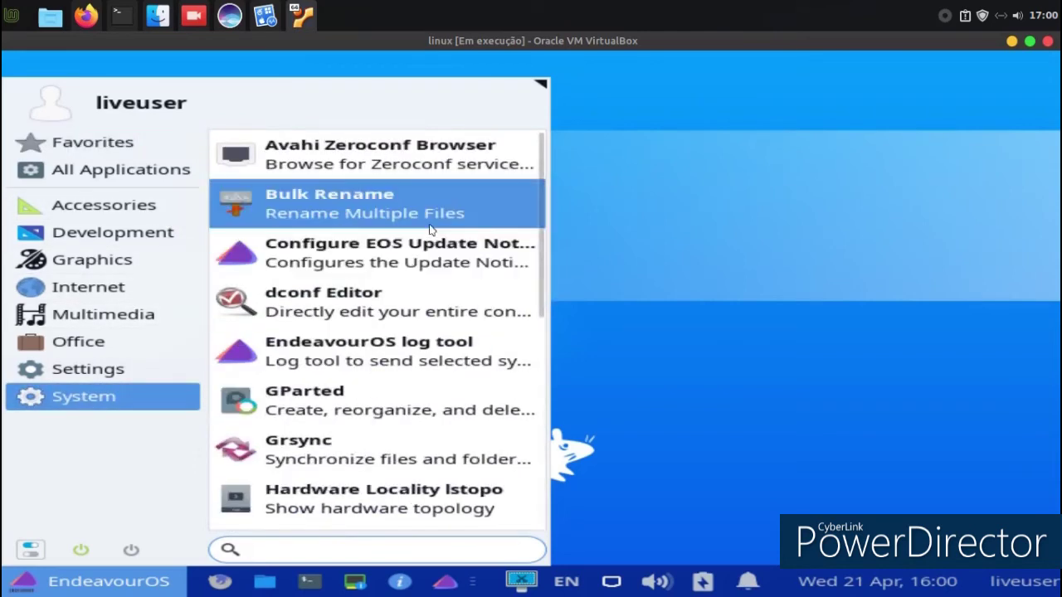
scroll(430, 230, "down", 2)
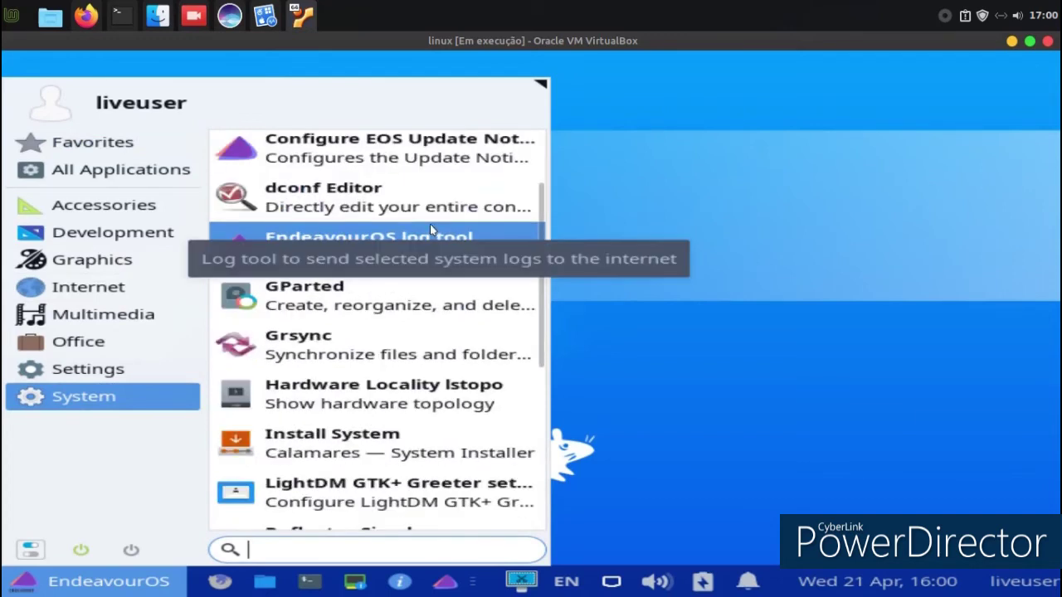
scroll(429, 224, "down", 1)
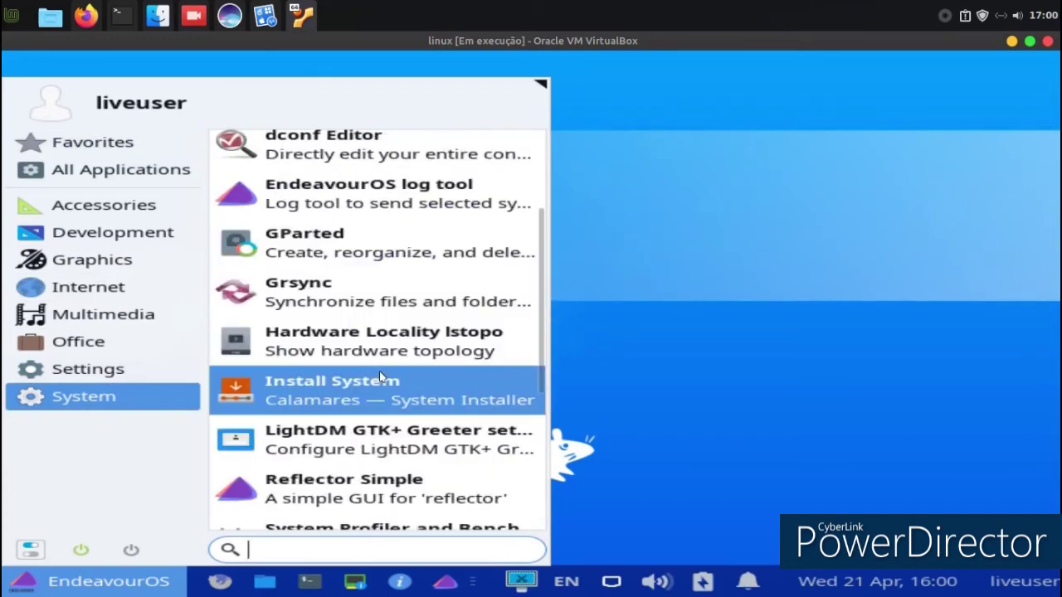
left_click(382, 370)
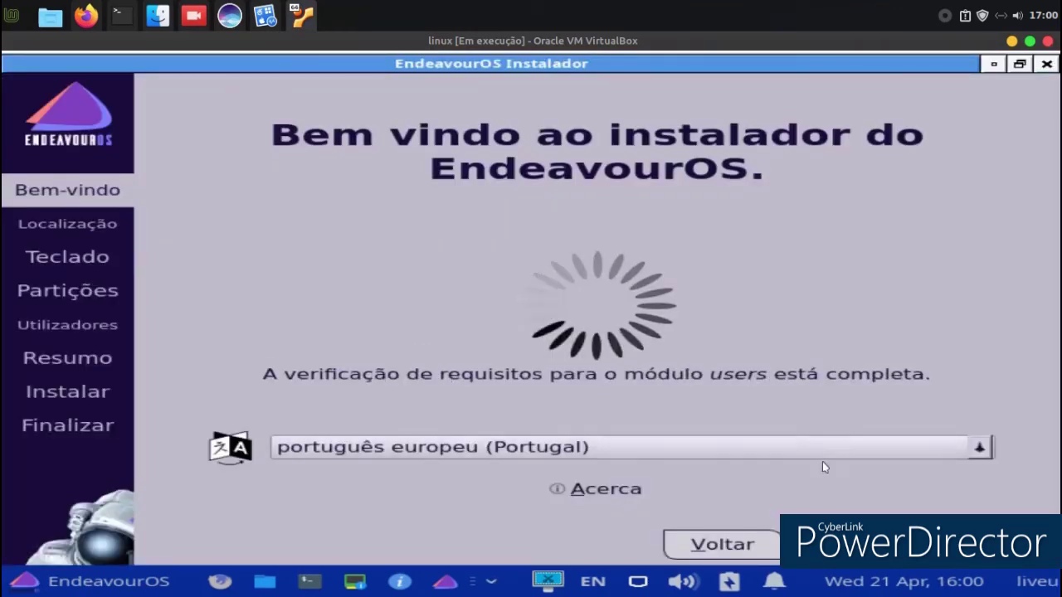
Advance past the location and keyboard pages and choose to erase the whole disk.
key("alt+s")
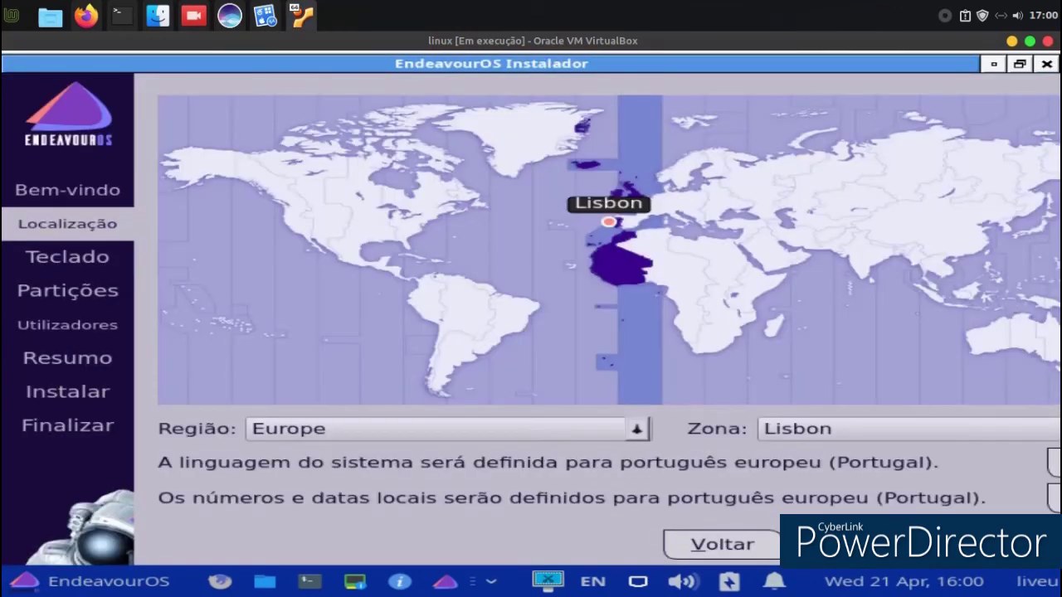
key("alt+s")
key("alt+s")
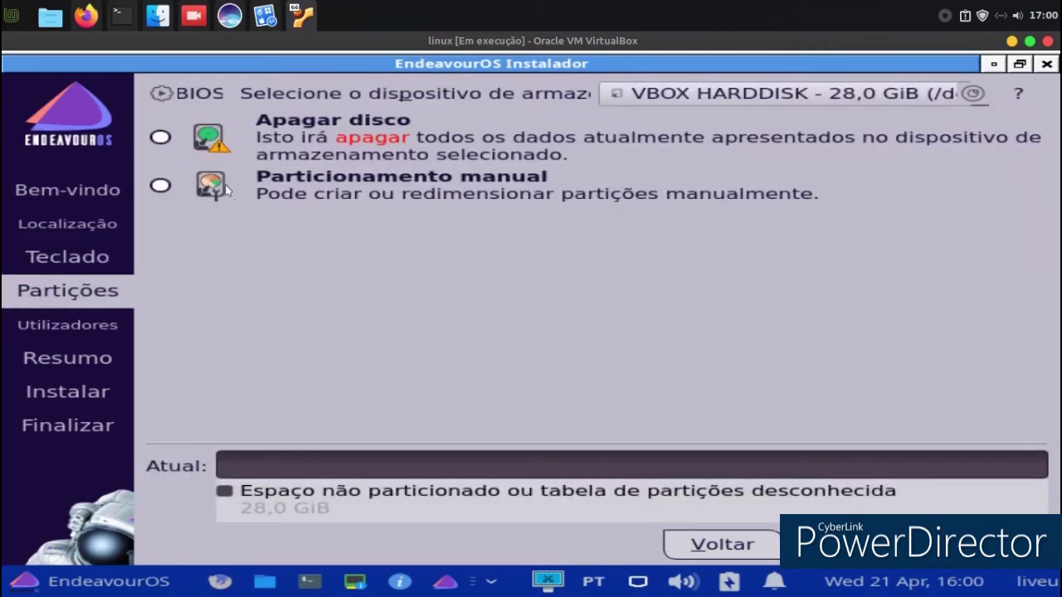
left_click(159, 139)
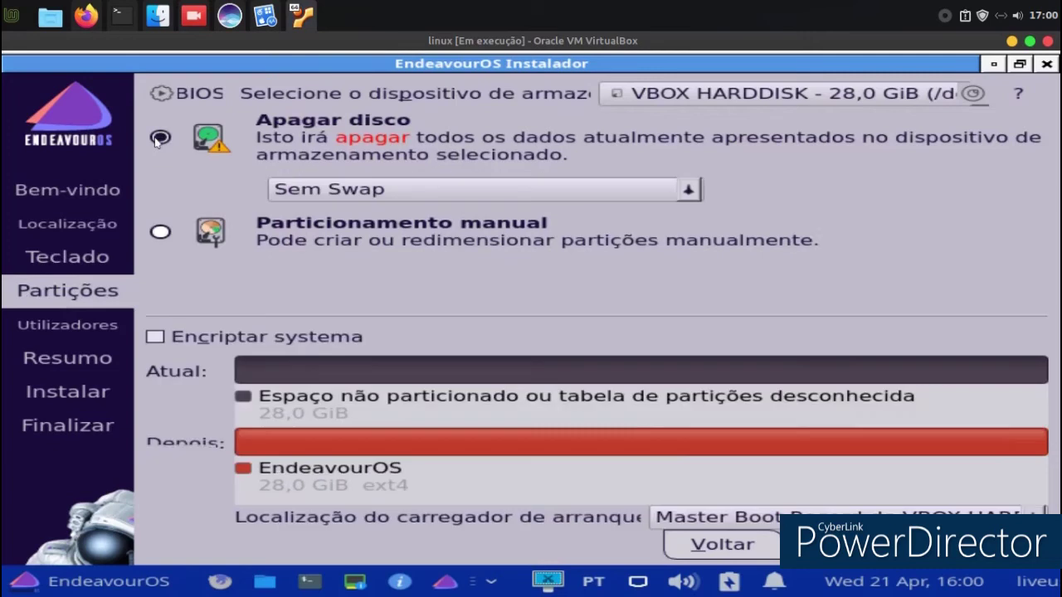
key("alt+s")
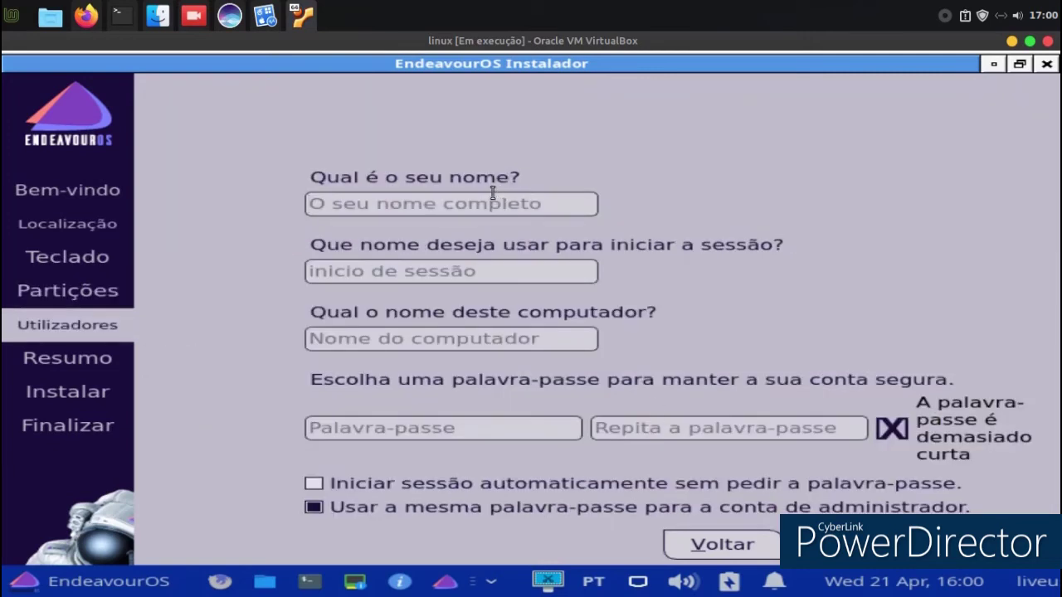
Fill in the account details and matching password, then confirm installing from the Resumo summary.
type("jose")
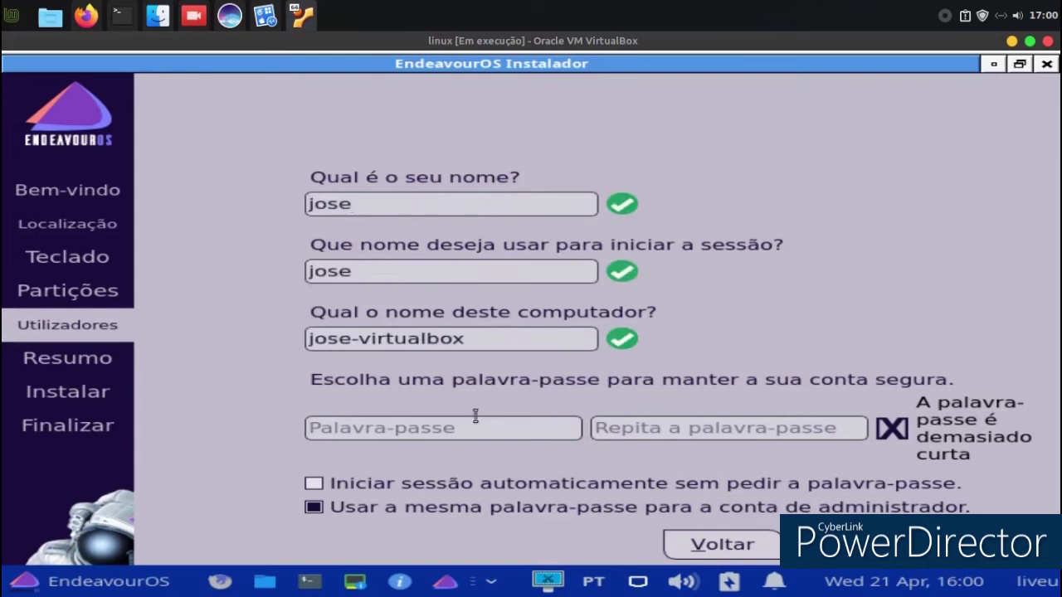
type("1234")
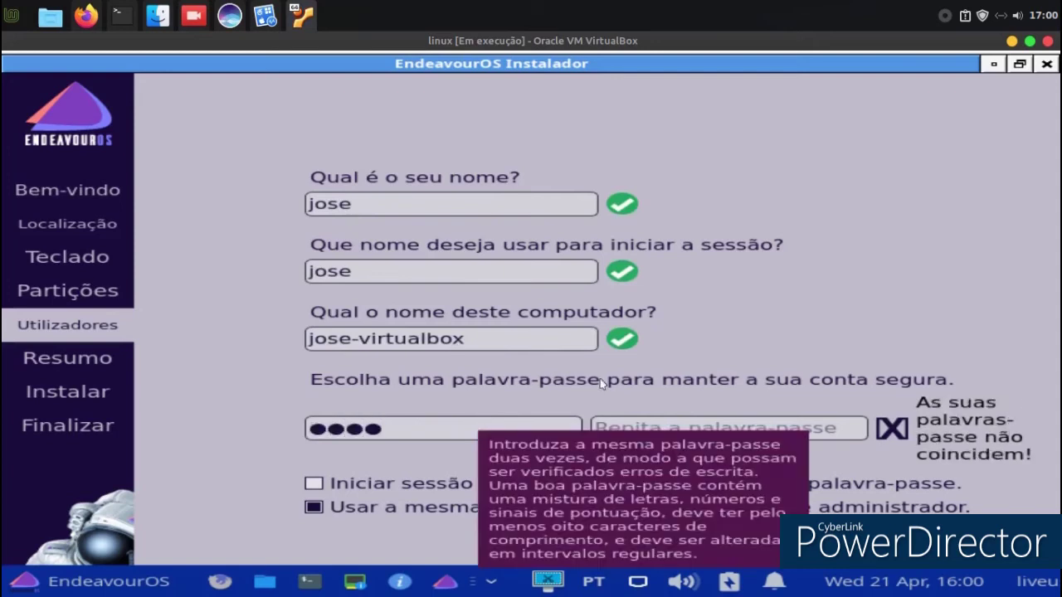
left_click(669, 417)
type("1234")
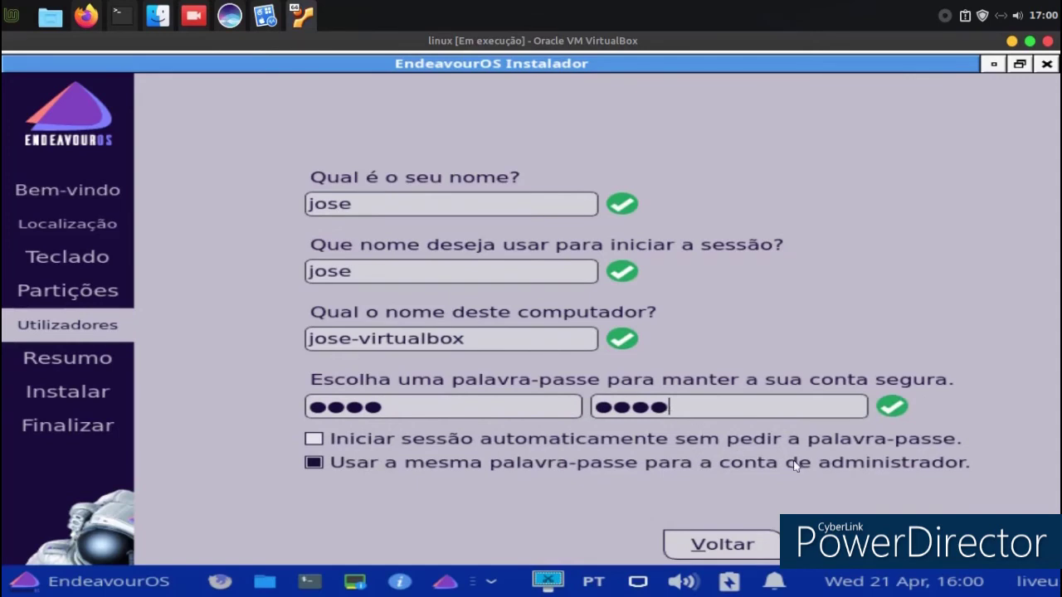
left_click(313, 439)
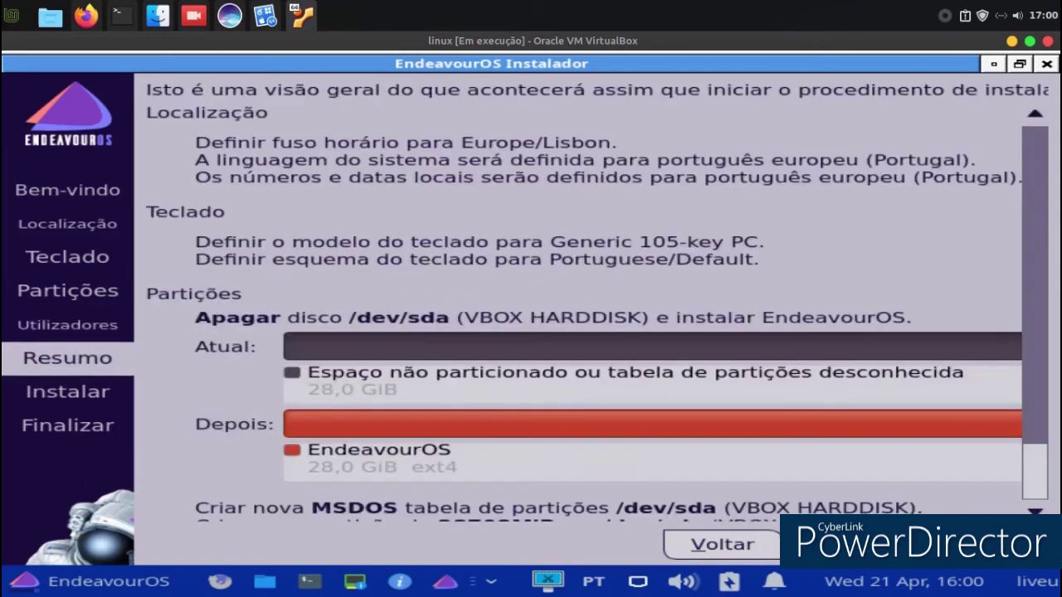
left_click(830, 544)
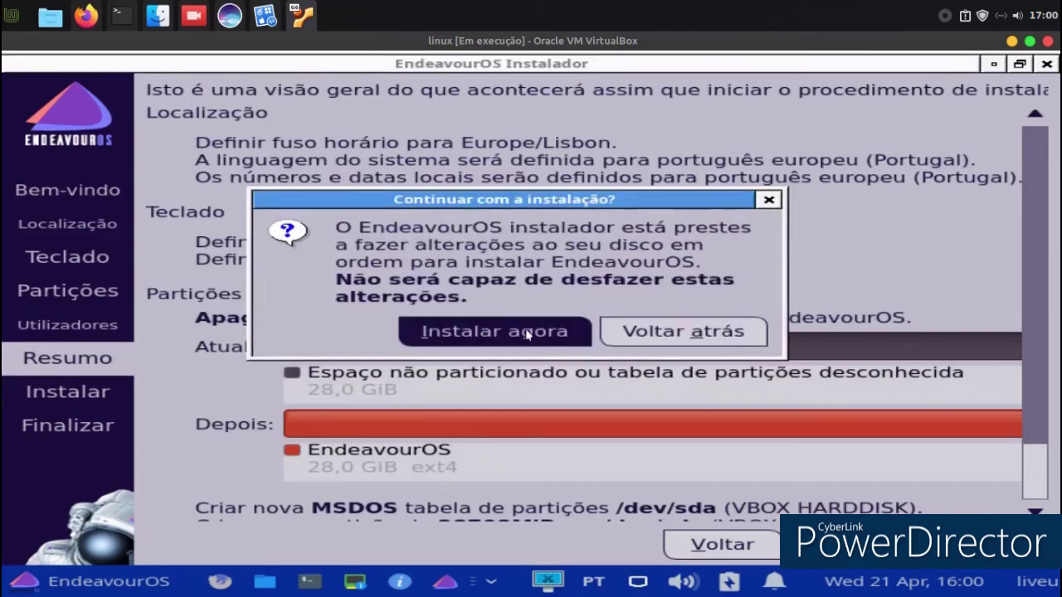
left_click(527, 334)
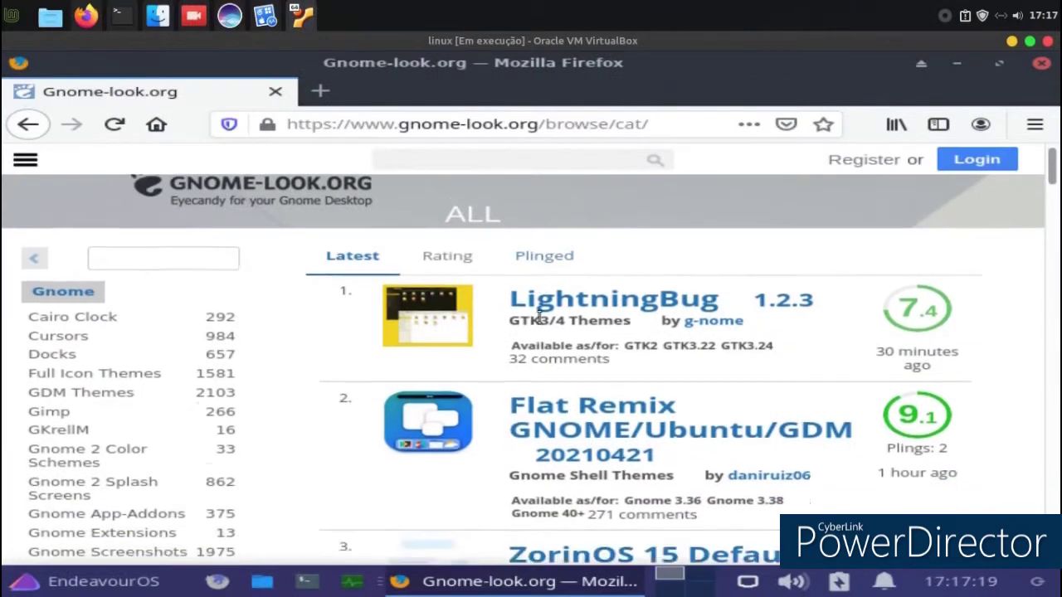
Scroll down the Gnome-look.org browse listing in Firefox.
scroll(531, 322, "down", 3)
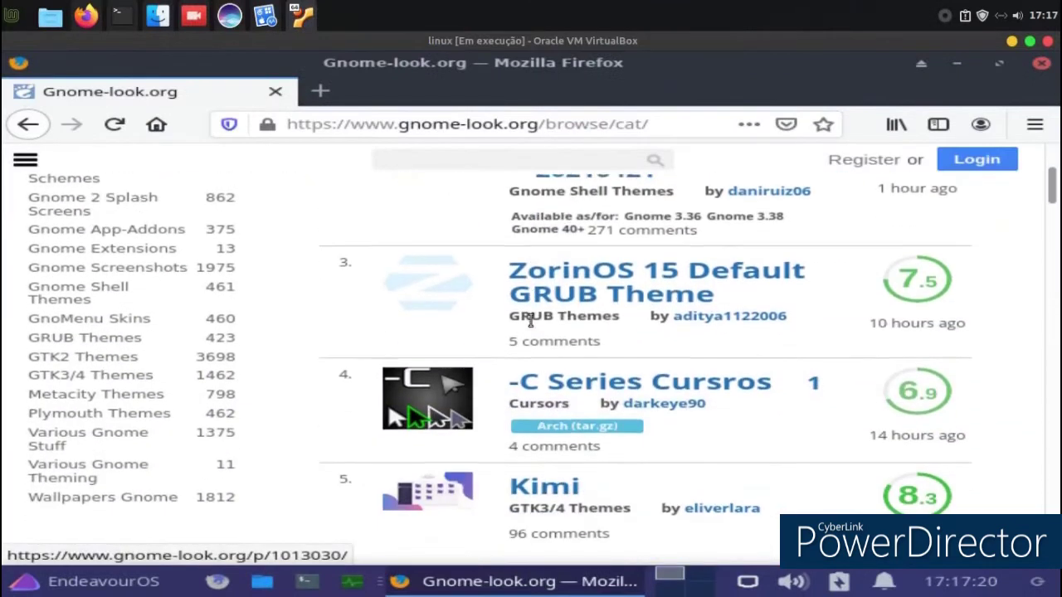
Open the McMuse icon theme page on gnome-look.org and show its Files list.
scroll(529, 322, "down", 2)
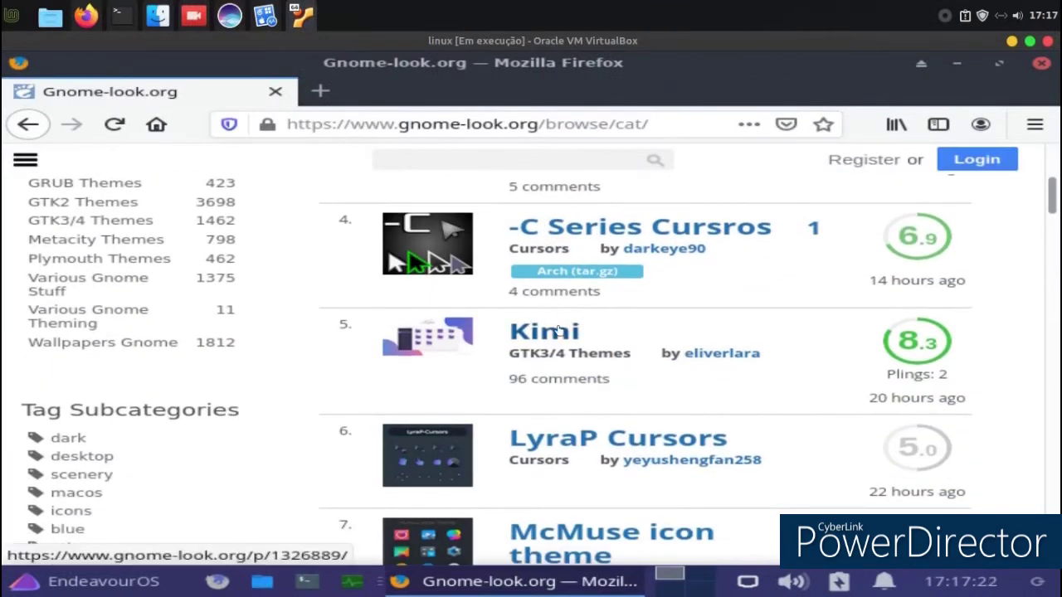
scroll(555, 325, "down", 2)
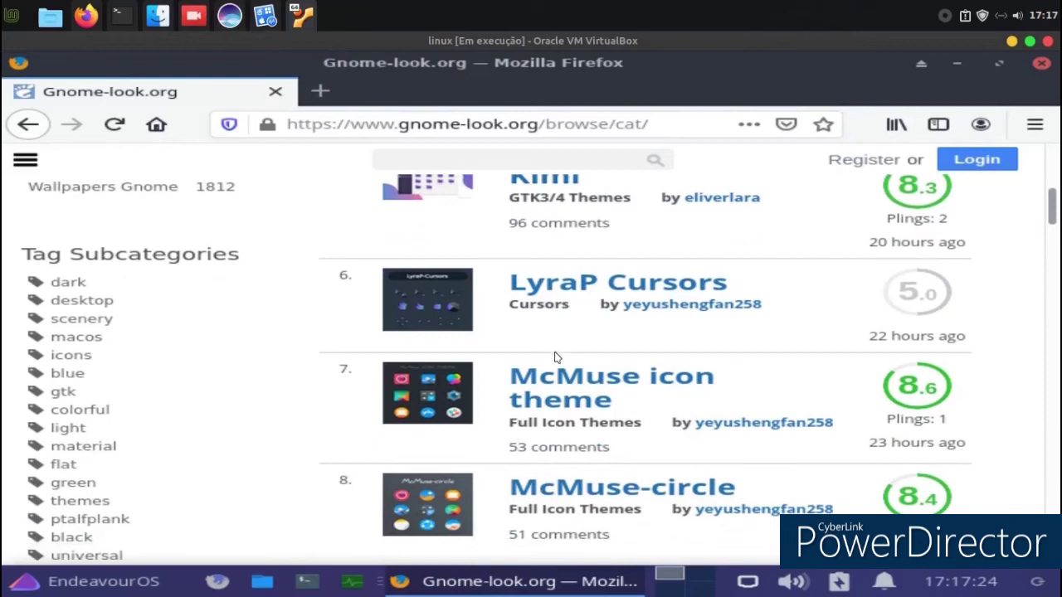
left_click(548, 380)
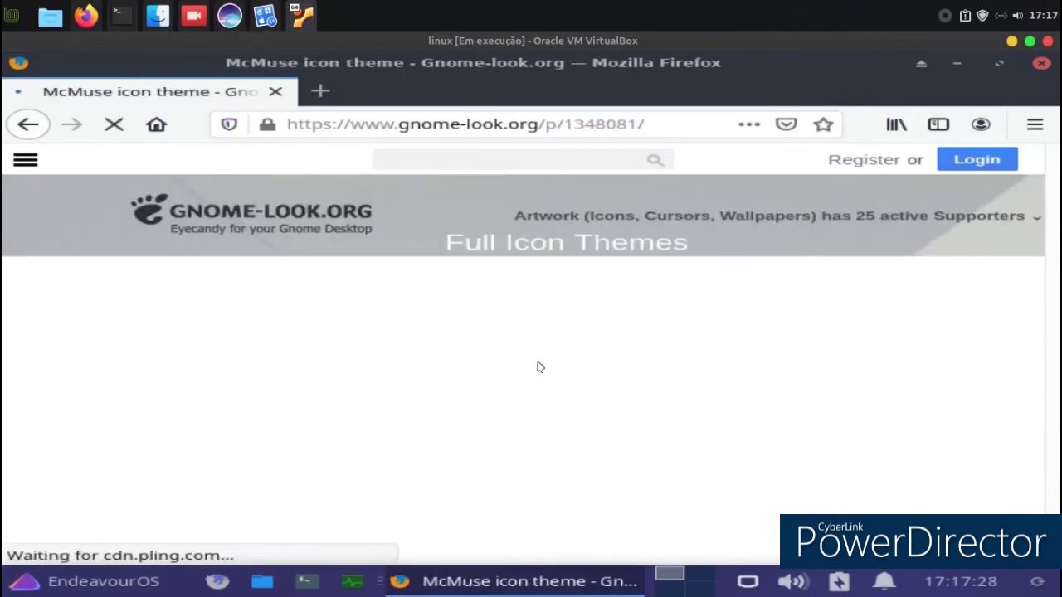
scroll(537, 365, "down", 5)
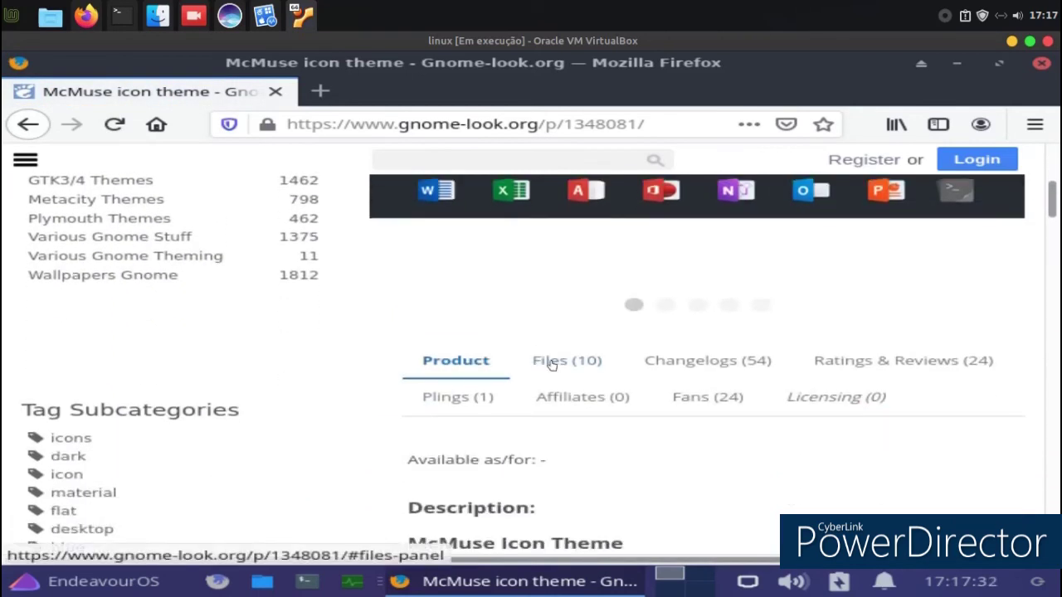
left_click(550, 363)
Download the 2.48 MB McMuse-red.tar.xz archive, choosing Save File.
scroll(612, 371, "down", 2)
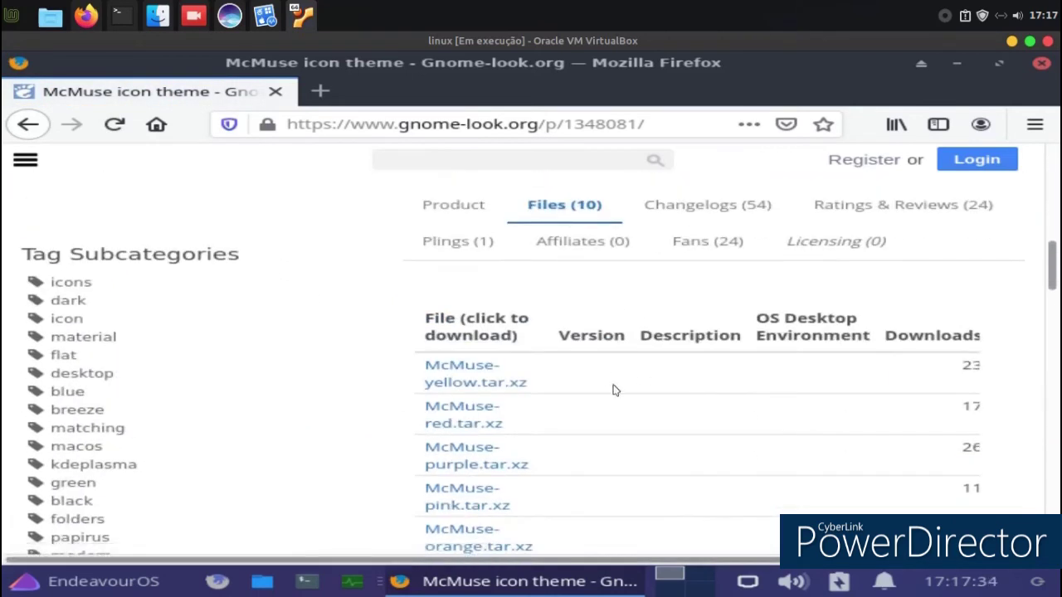
left_click(488, 425)
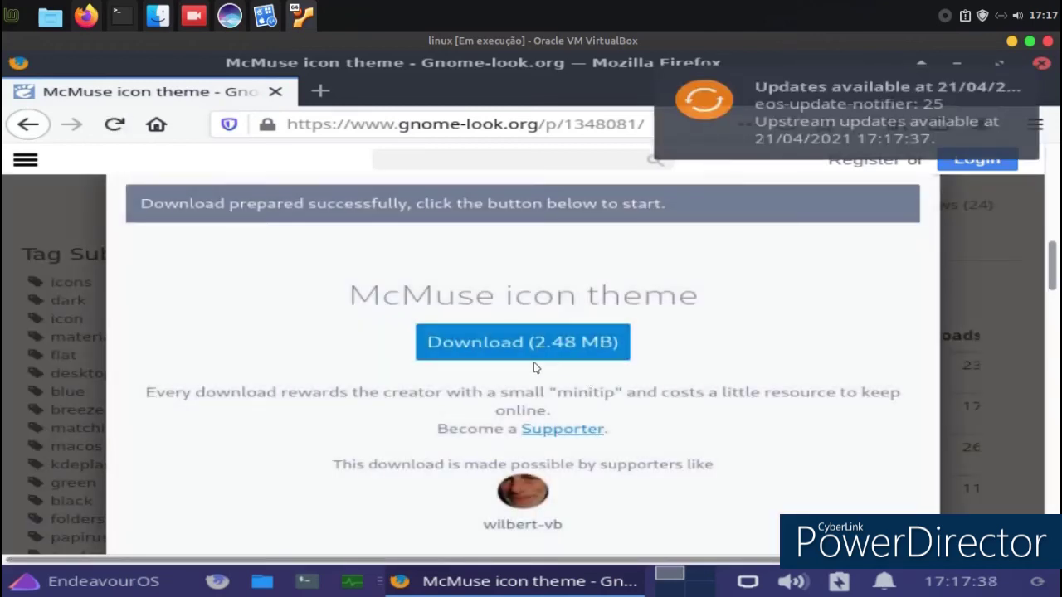
left_click(520, 341)
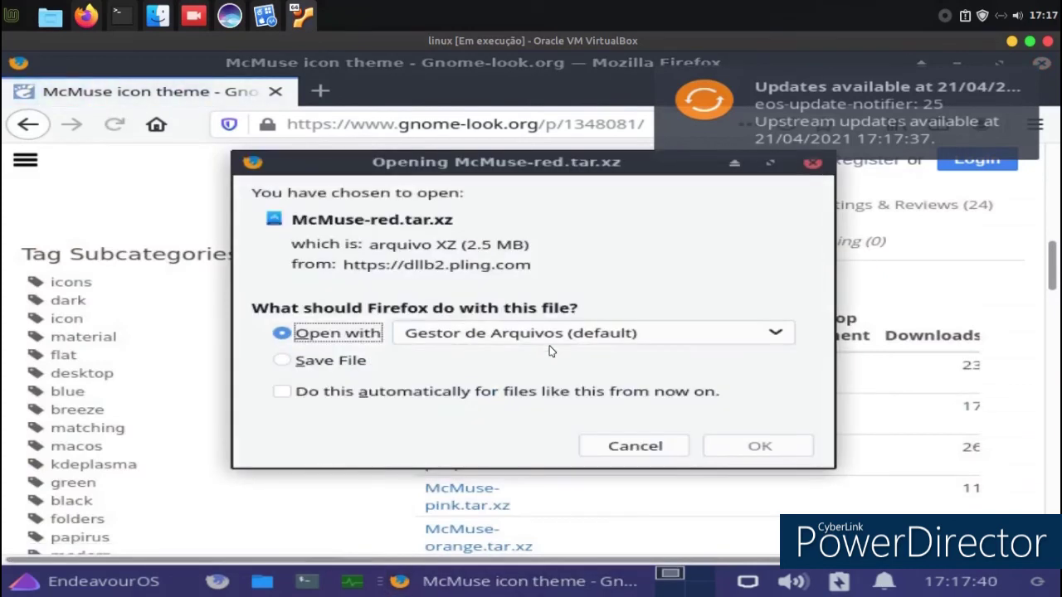
left_click(379, 365)
left_click(711, 443)
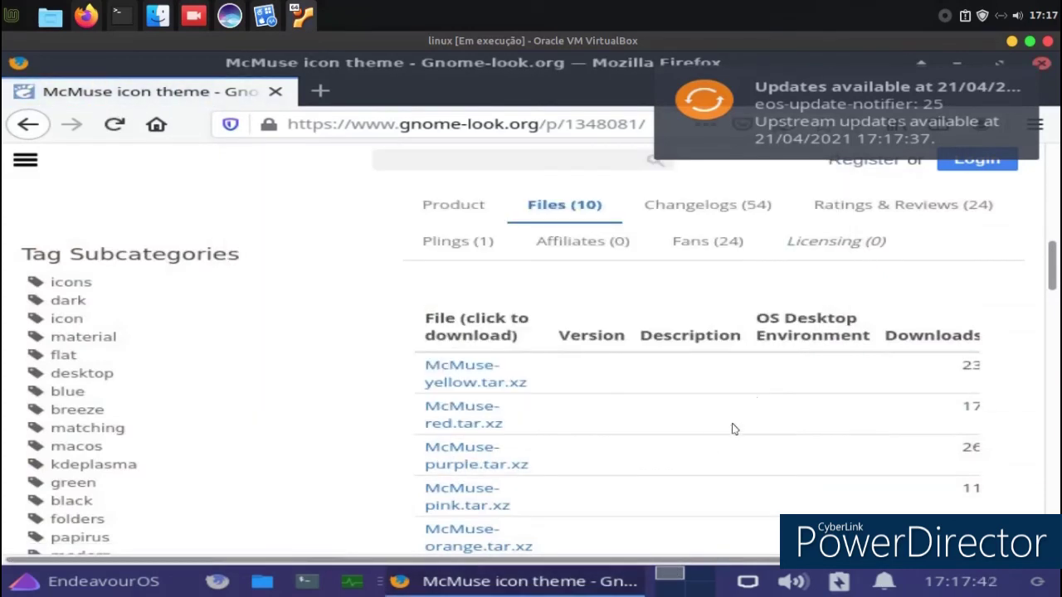
left_click(1037, 73)
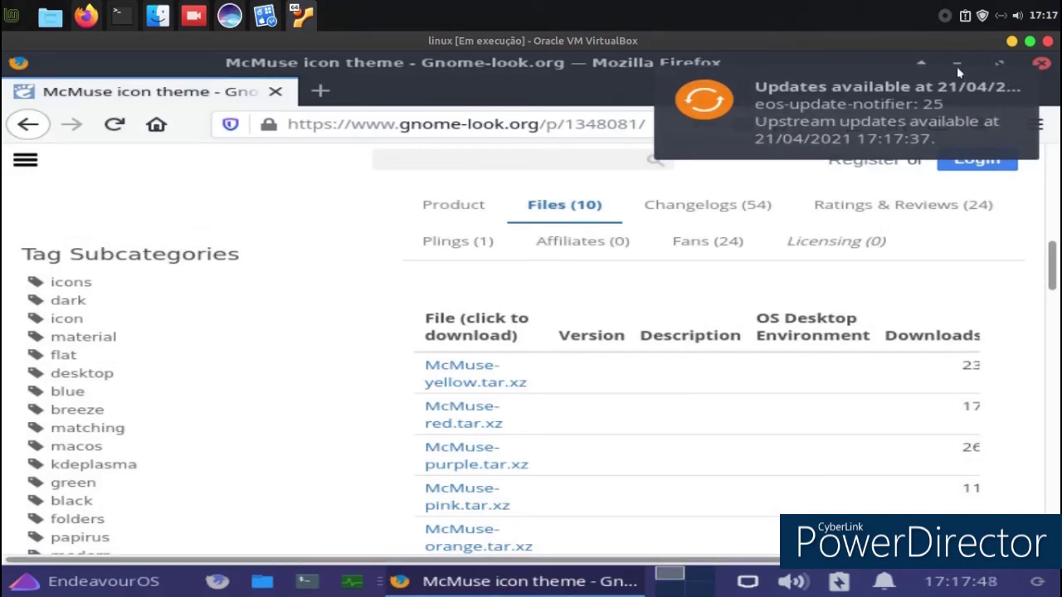
Roll the Firefox window up to its title bar to reveal the desktop.
left_click(922, 66)
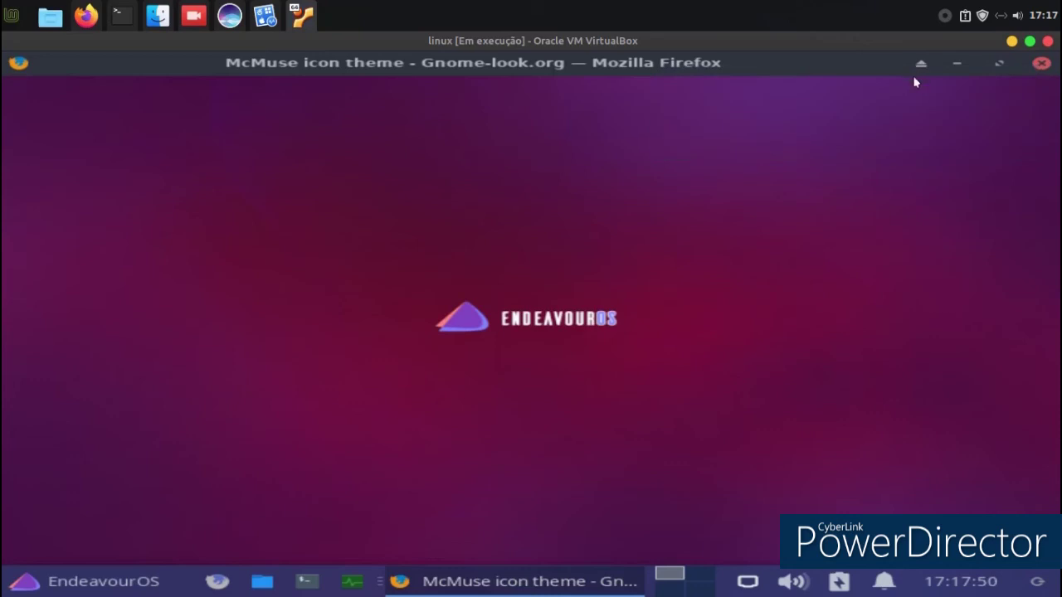
left_click(12, 544)
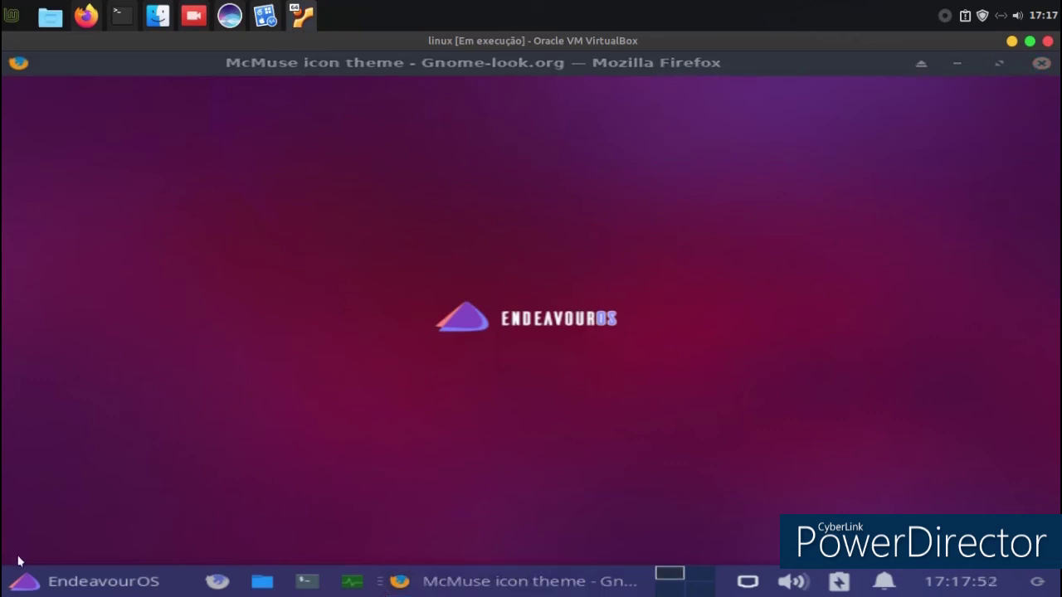
left_click(61, 577)
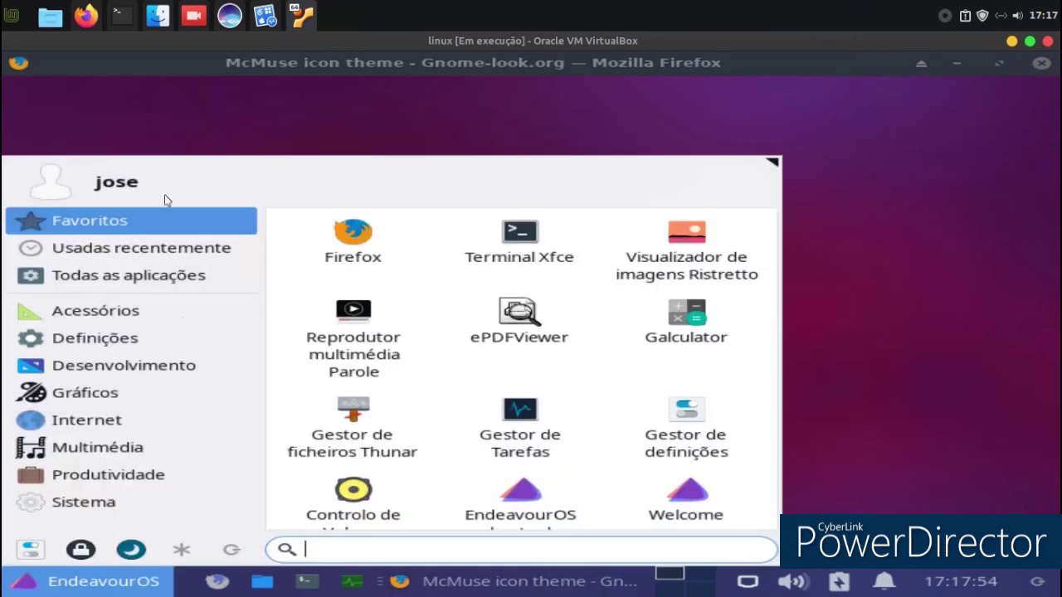
left_click(196, 114)
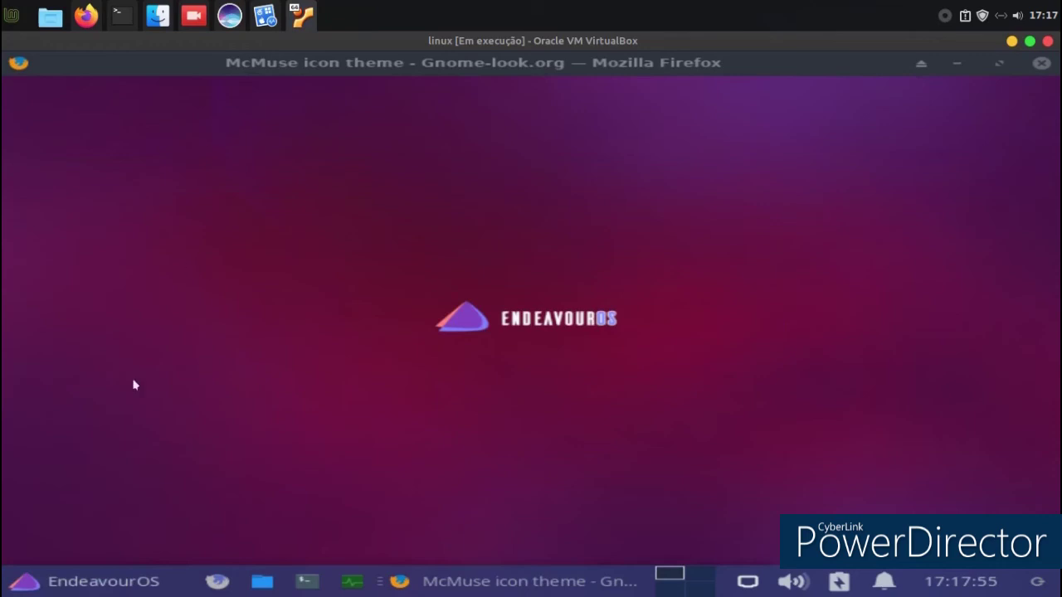
Open the Transferências folder in the file manager and inspect the McMuse-red.tar.xz archive's actions.
left_click(262, 580)
double_click(346, 377)
right_click(333, 217)
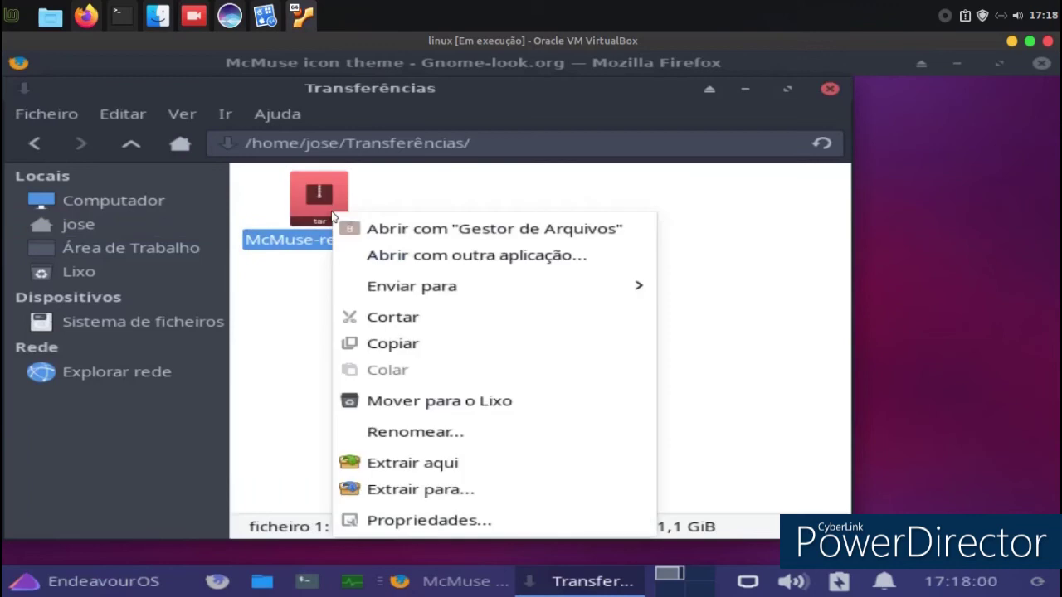
left_click(234, 319)
Launch Gestor de definições from the Whisker menu and arrange it beside the file manager.
left_click(38, 585)
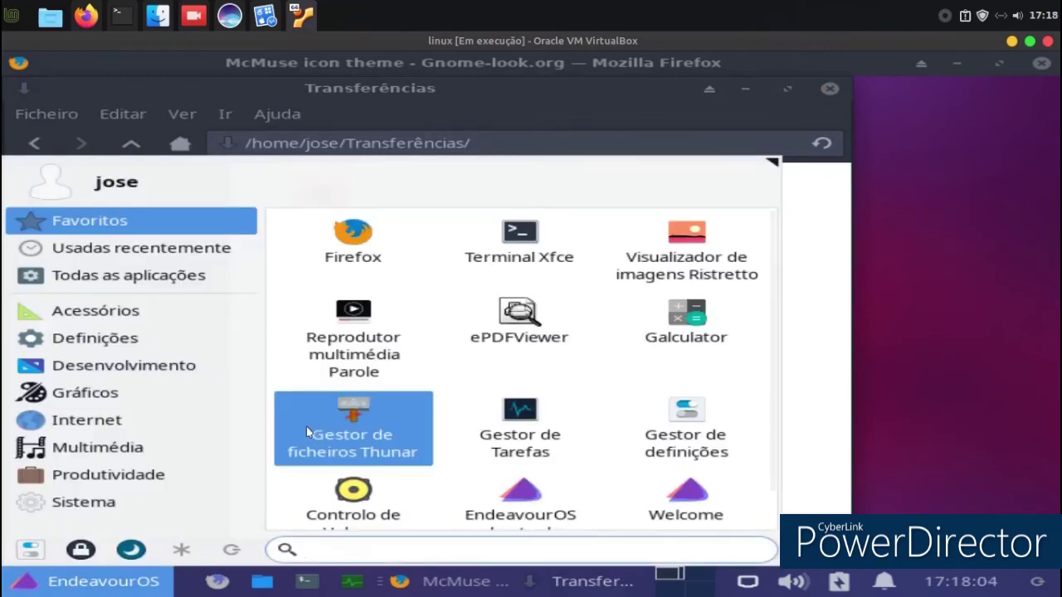
scroll(377, 320, "down", 1)
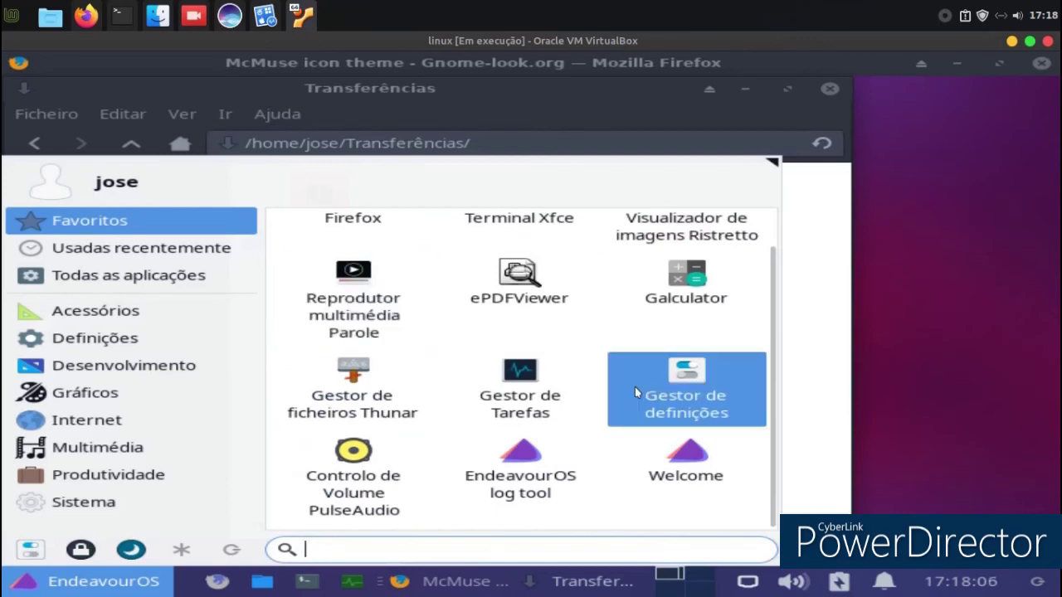
left_click(634, 387)
left_click_drag(550, 71, 637, 137)
left_click_drag(329, 107, 59, 103)
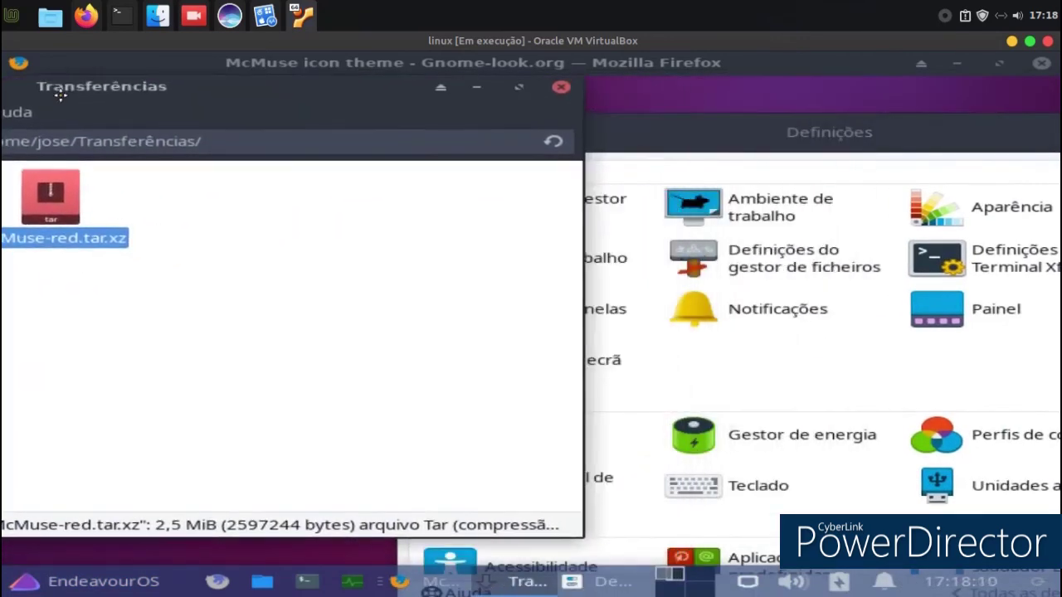
Open Aparência settings and close the file manager window.
left_click(987, 215)
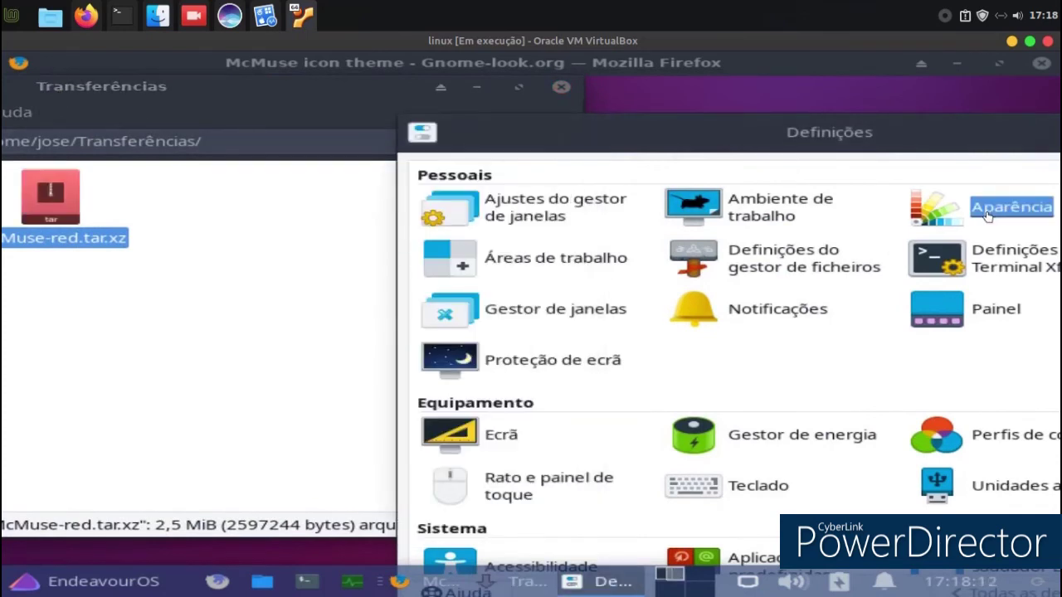
left_click(307, 325)
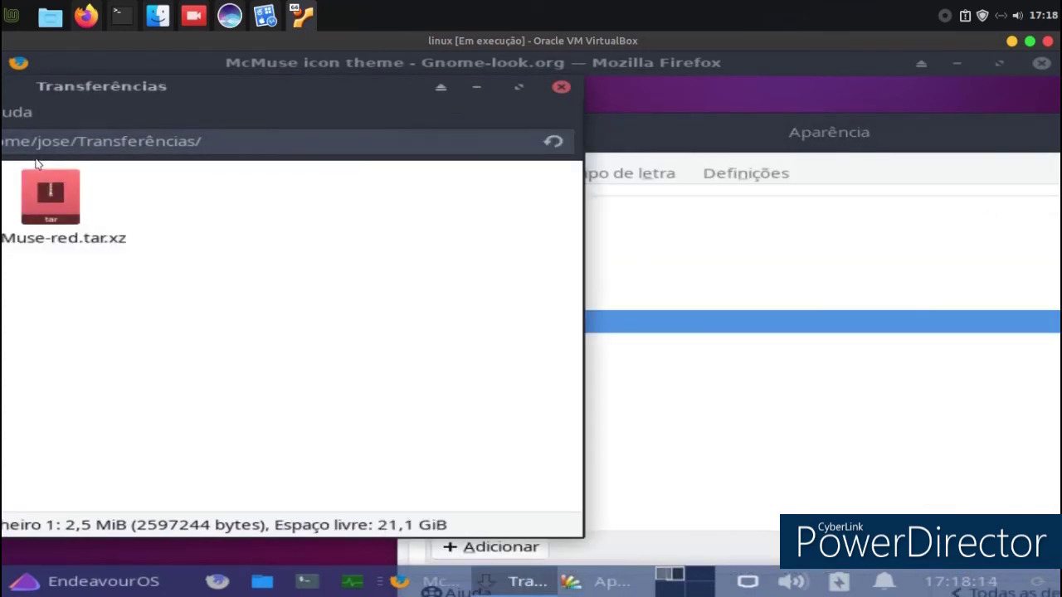
left_click_drag(51, 197, 761, 407)
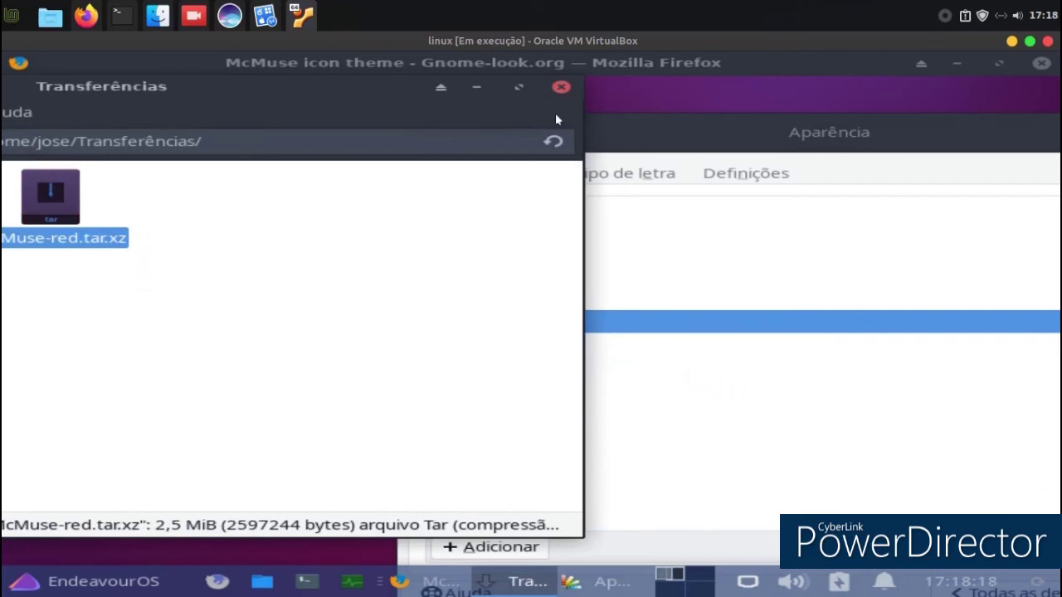
left_click(560, 88)
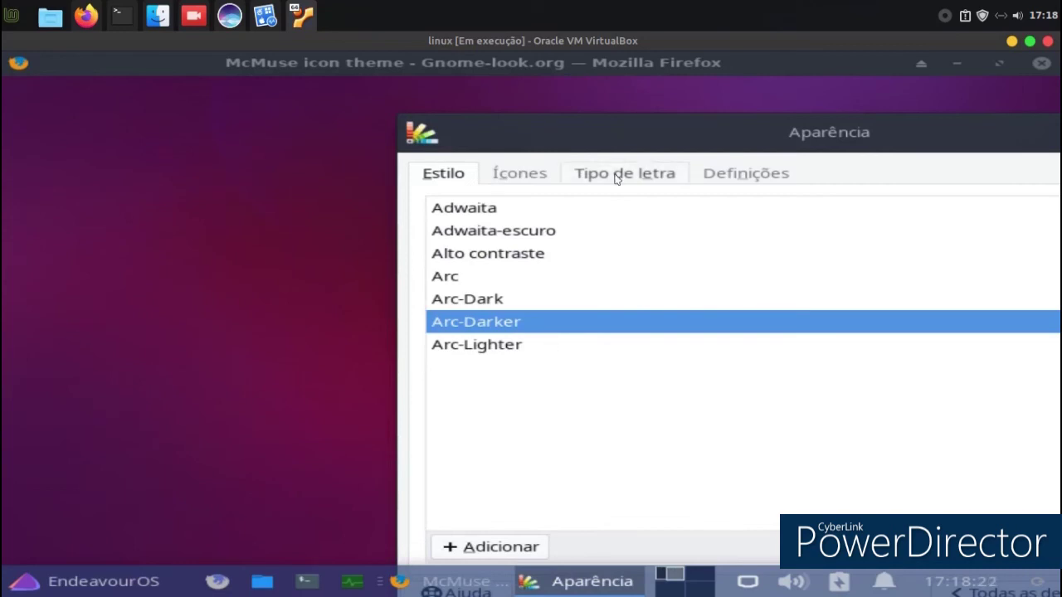
Try the Arc-Lighter style, revert to Arc-Darker, and close Aparência.
left_click_drag(617, 129, 378, 101)
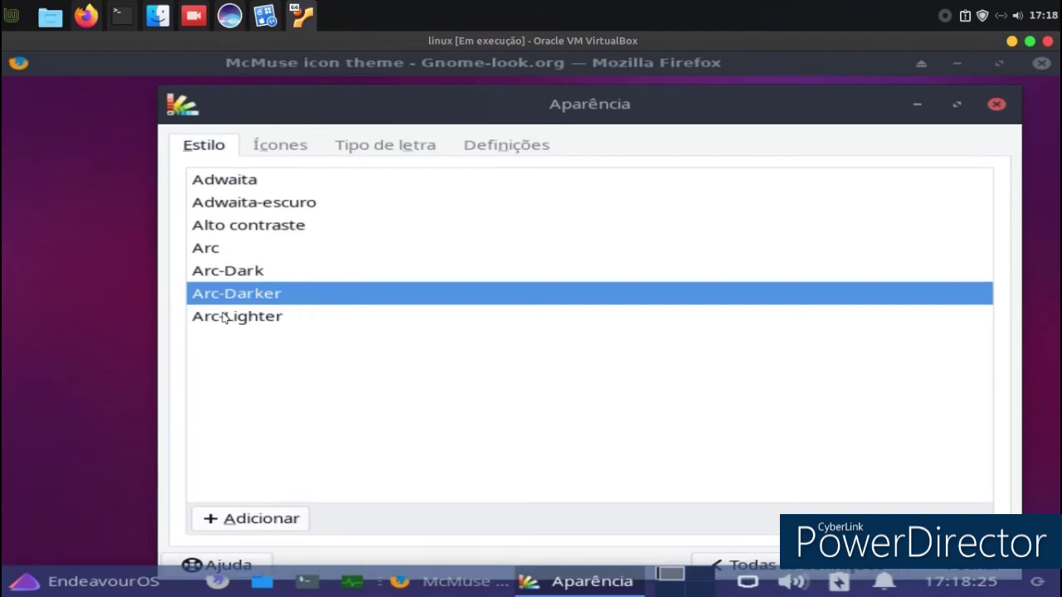
left_click(224, 317)
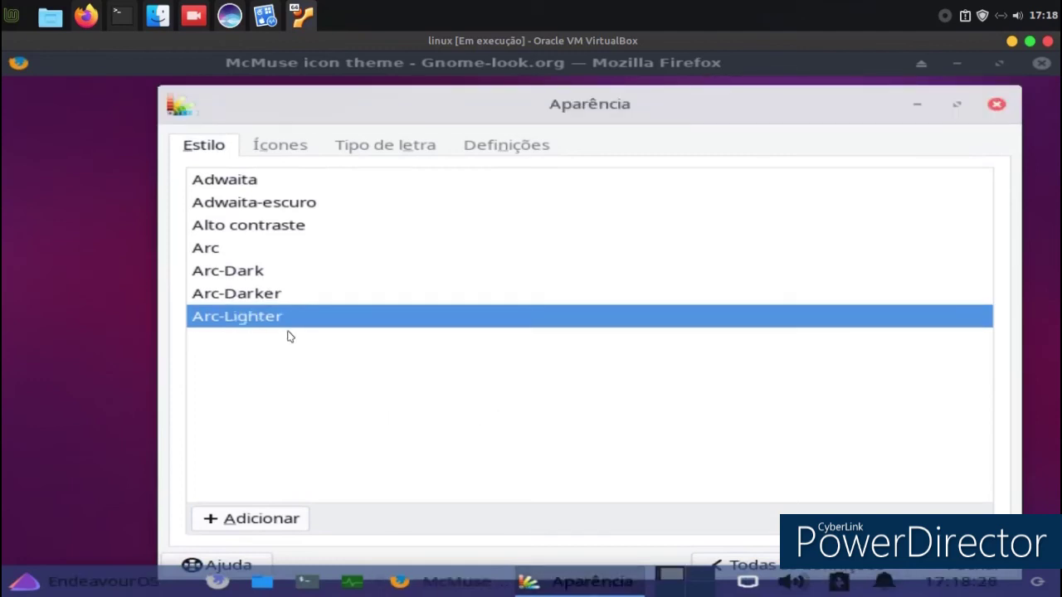
left_click(216, 294)
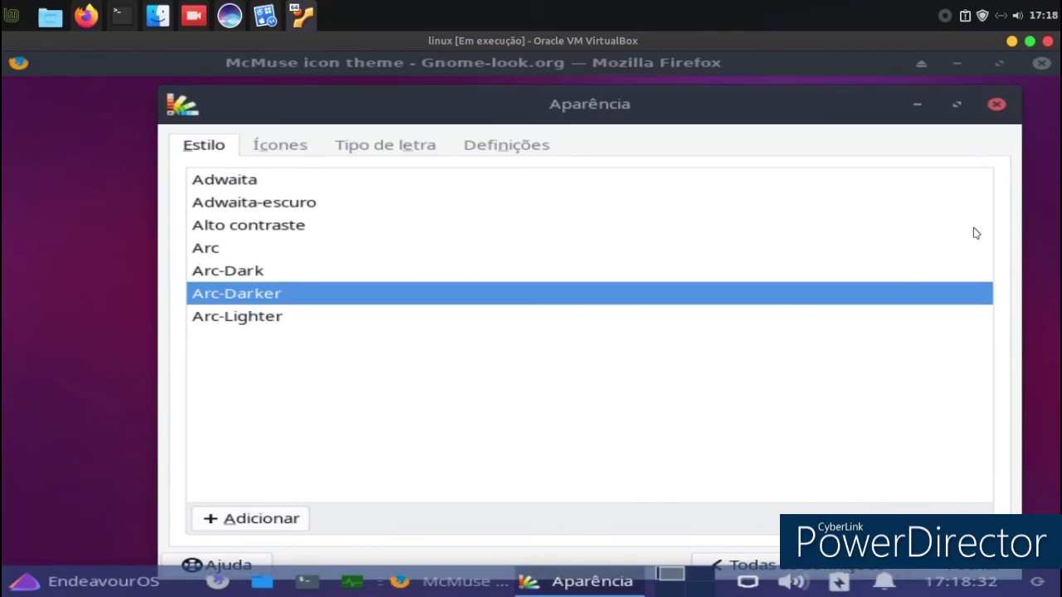
left_click(995, 104)
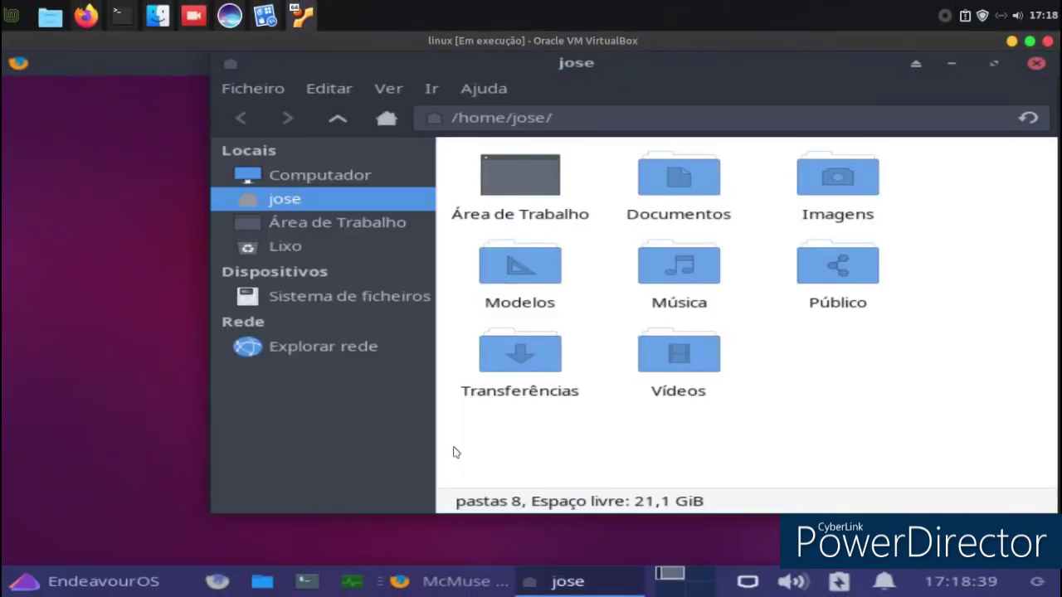
Use Extrair aqui on McMuse-red.tar.xz in Transferências to create a McMuse-red folder.
double_click(560, 377)
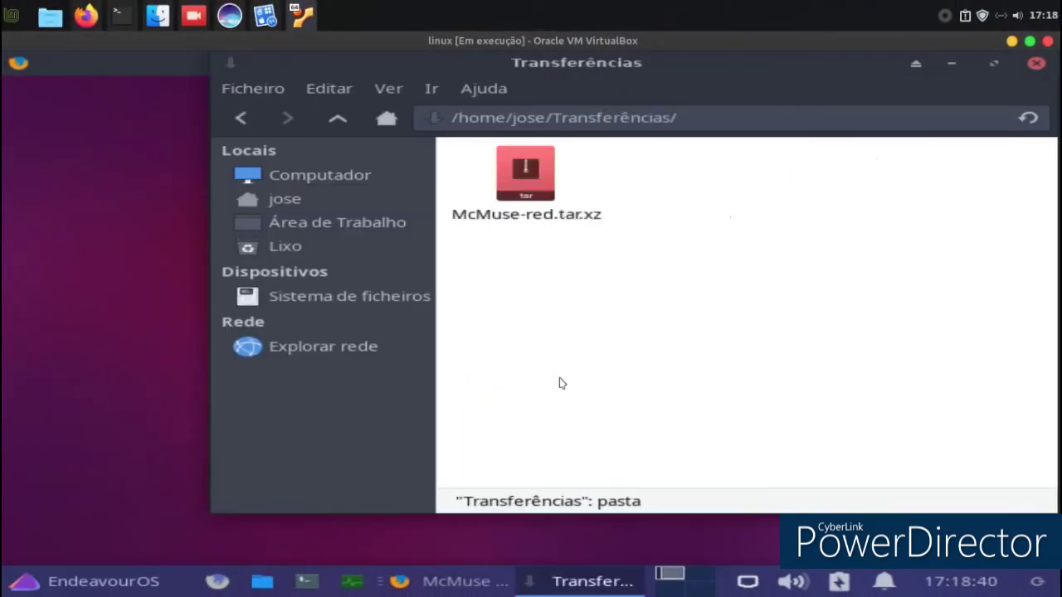
right_click(528, 184)
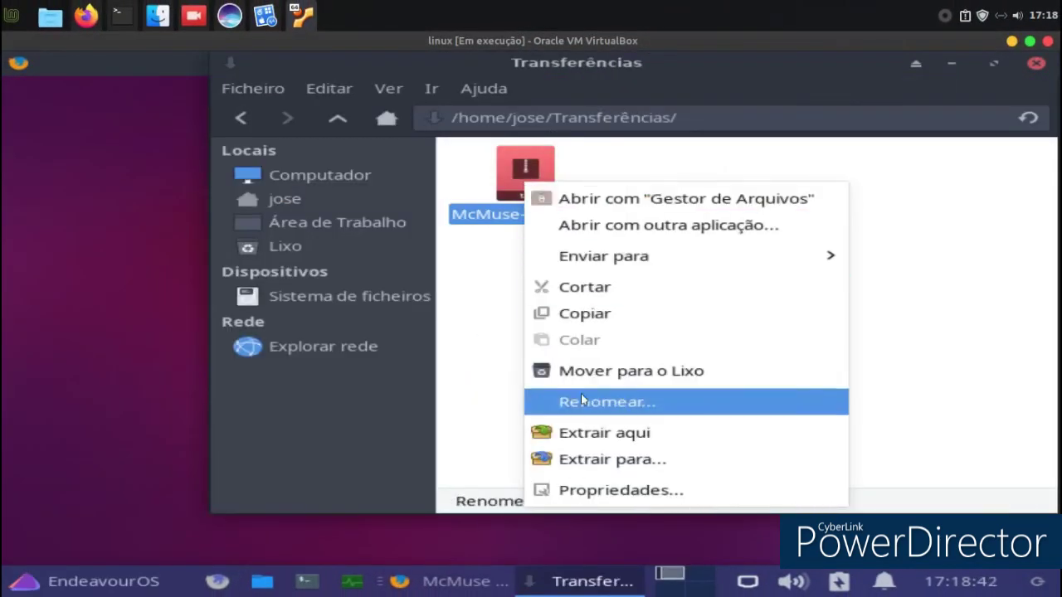
left_click(580, 432)
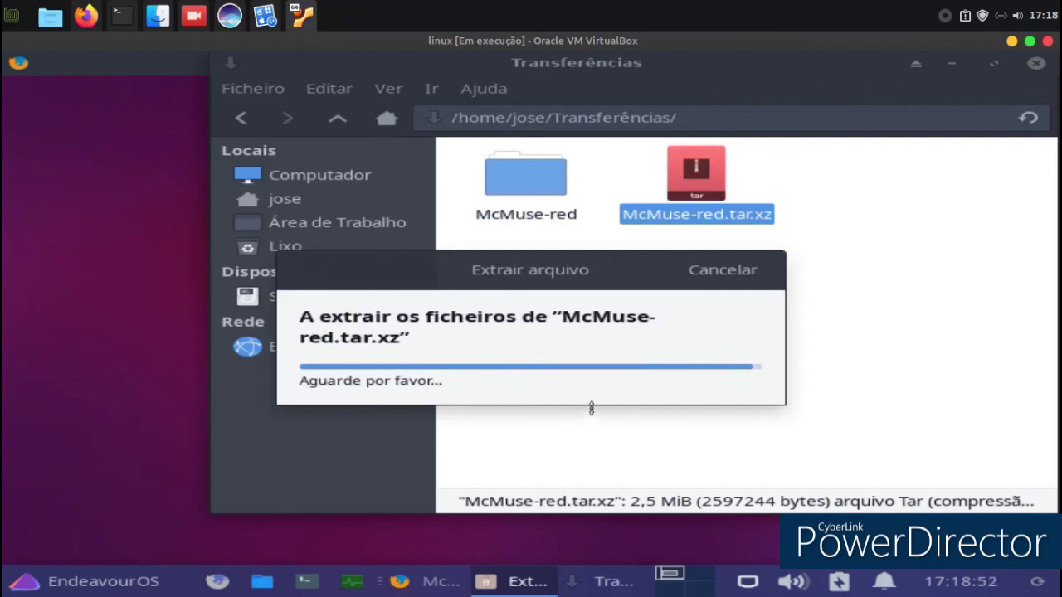
left_click(594, 412)
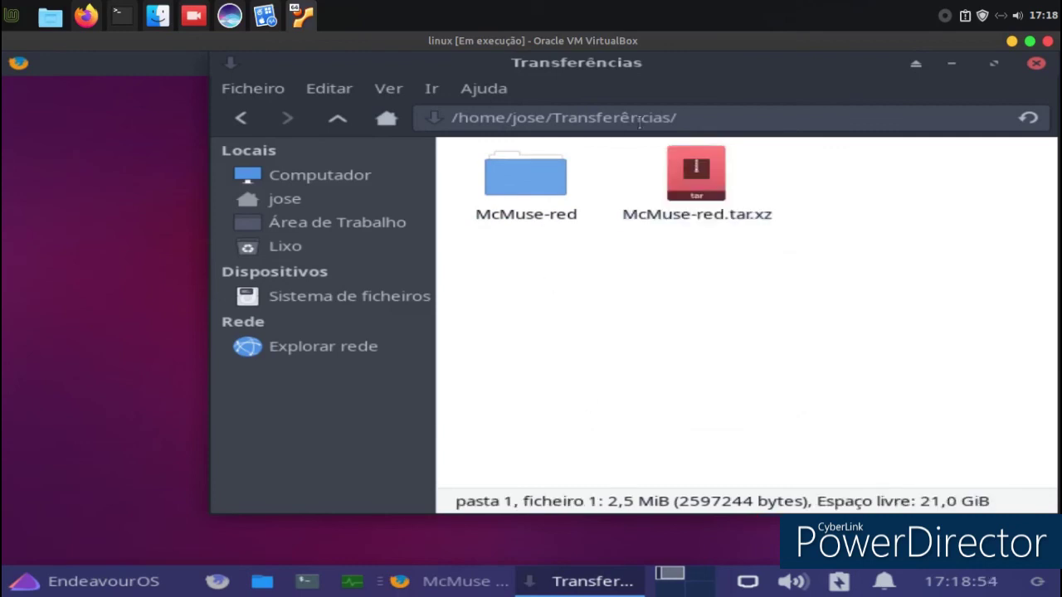
left_click_drag(653, 83, 418, 151)
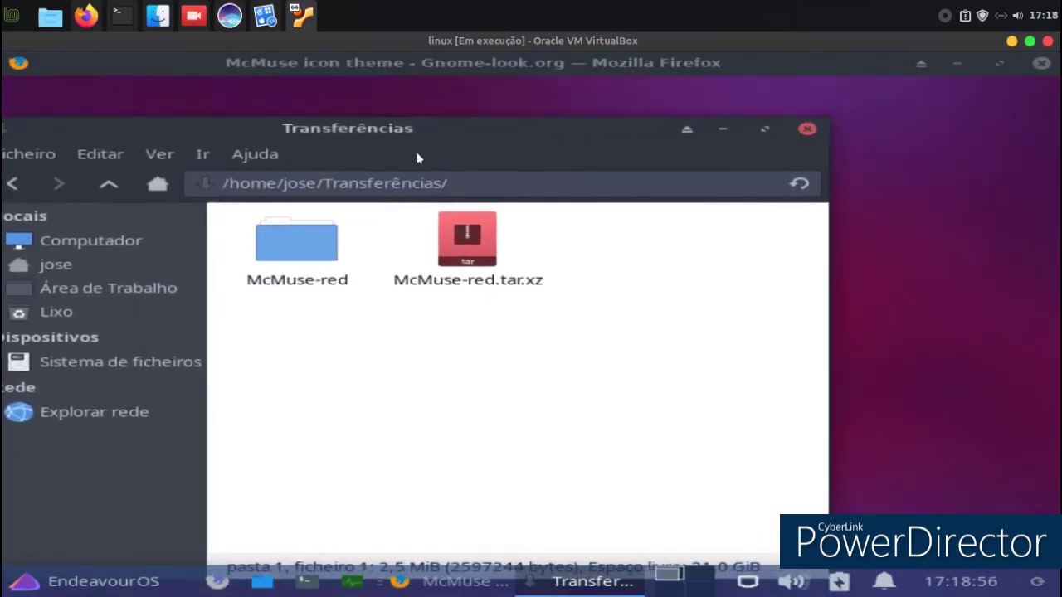
left_click(52, 579)
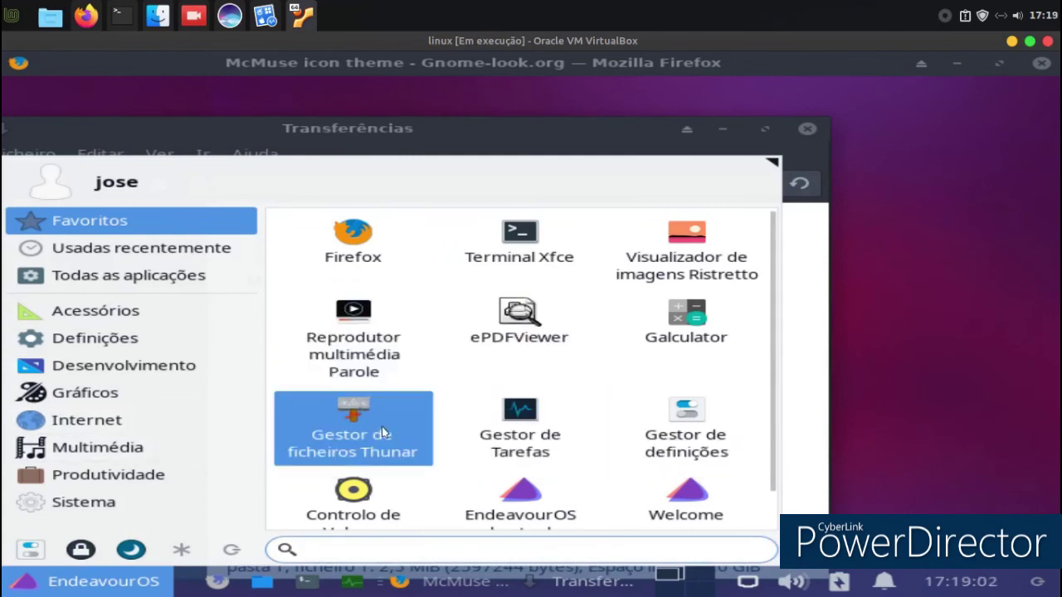
Reopen Gestor de definições, move it right, and open Aparência settings.
left_click(683, 410)
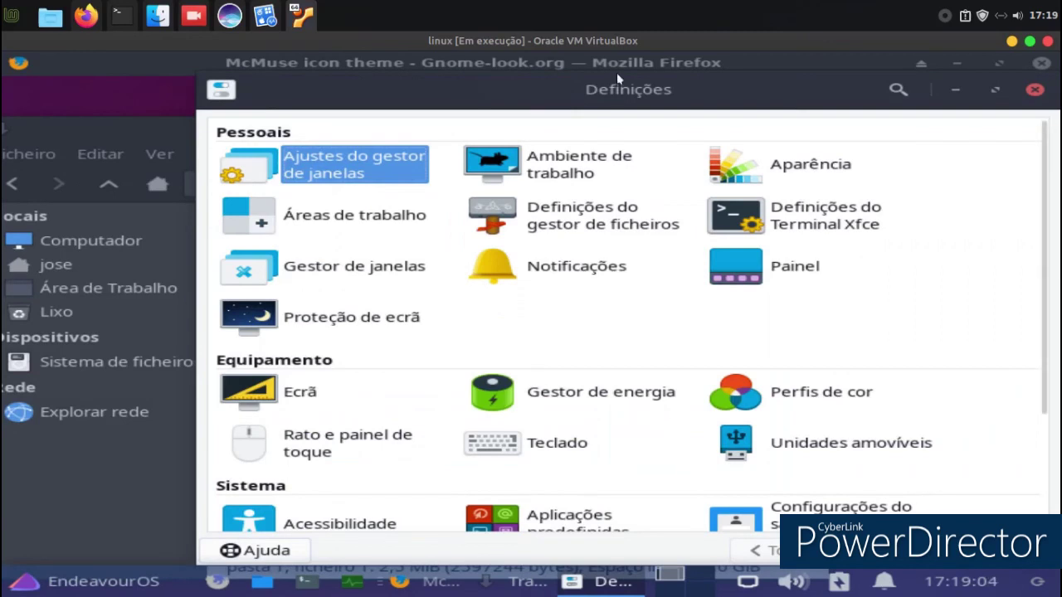
left_click(780, 164)
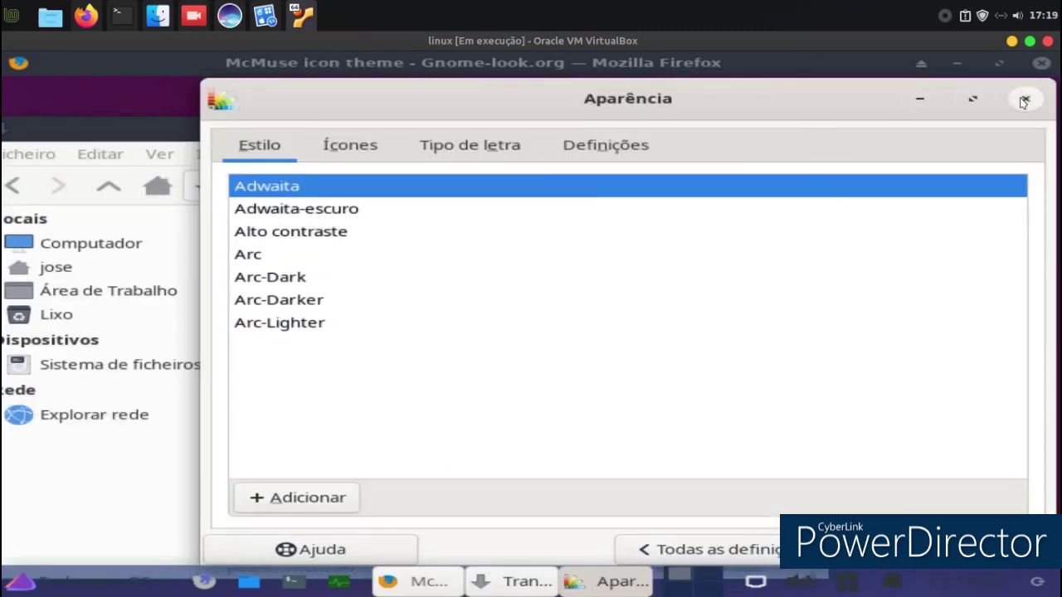
left_click(1024, 100)
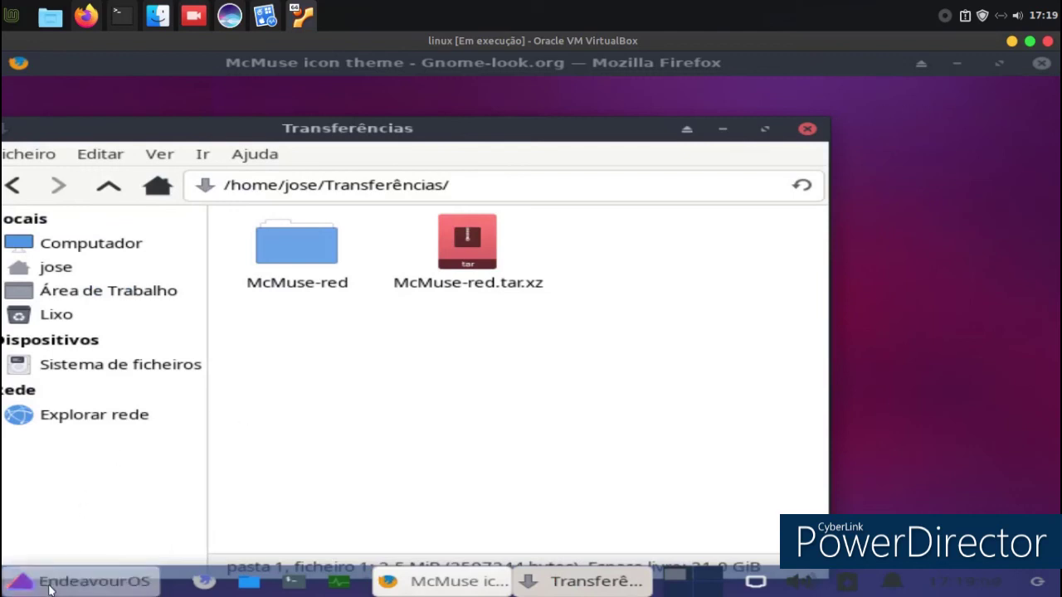
left_click(48, 589)
left_click(635, 426)
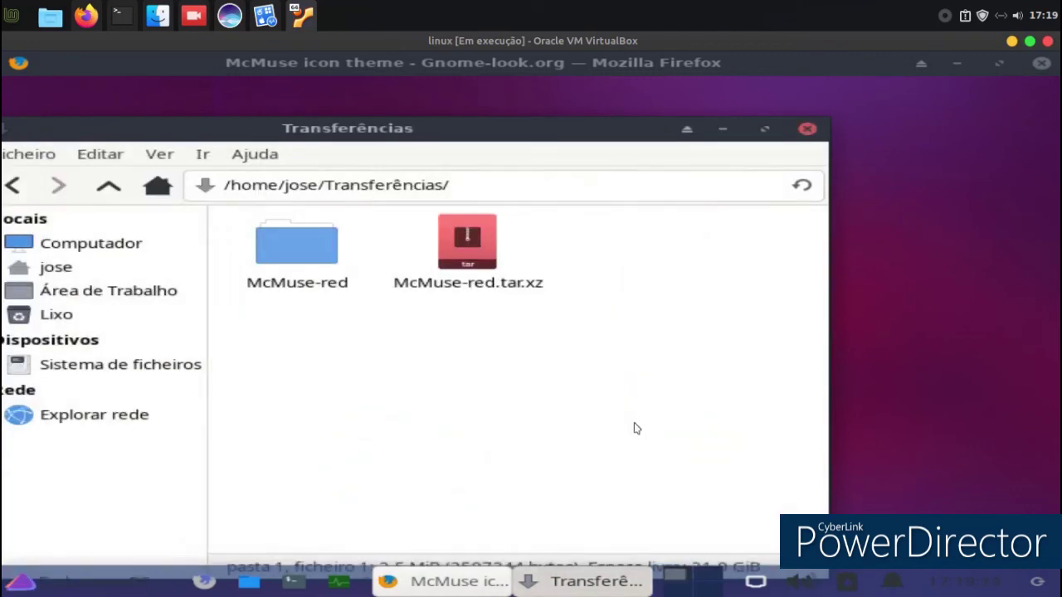
left_click_drag(450, 107, 667, 129)
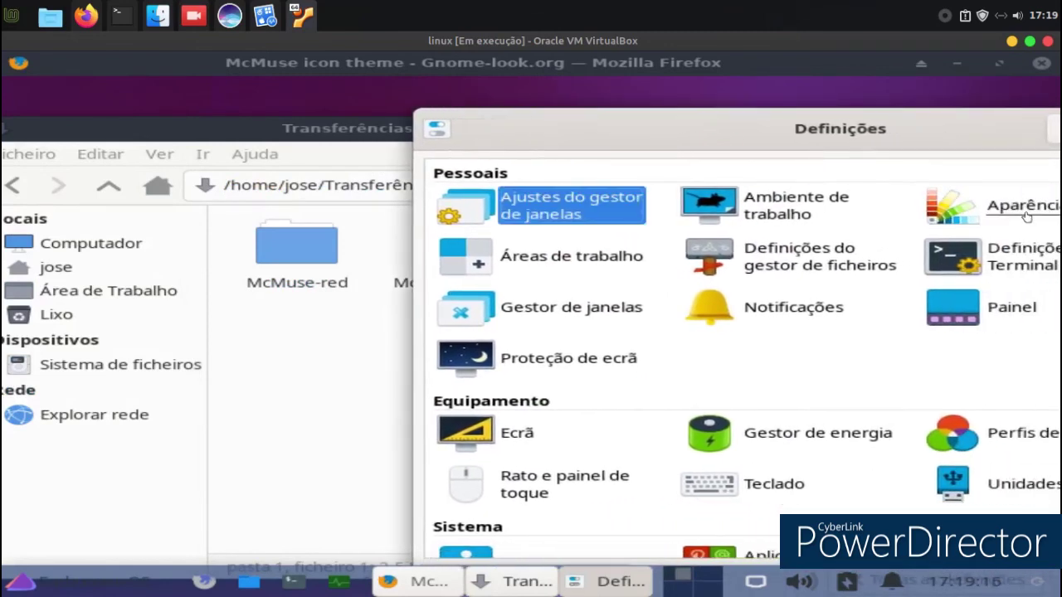
left_click(1027, 213)
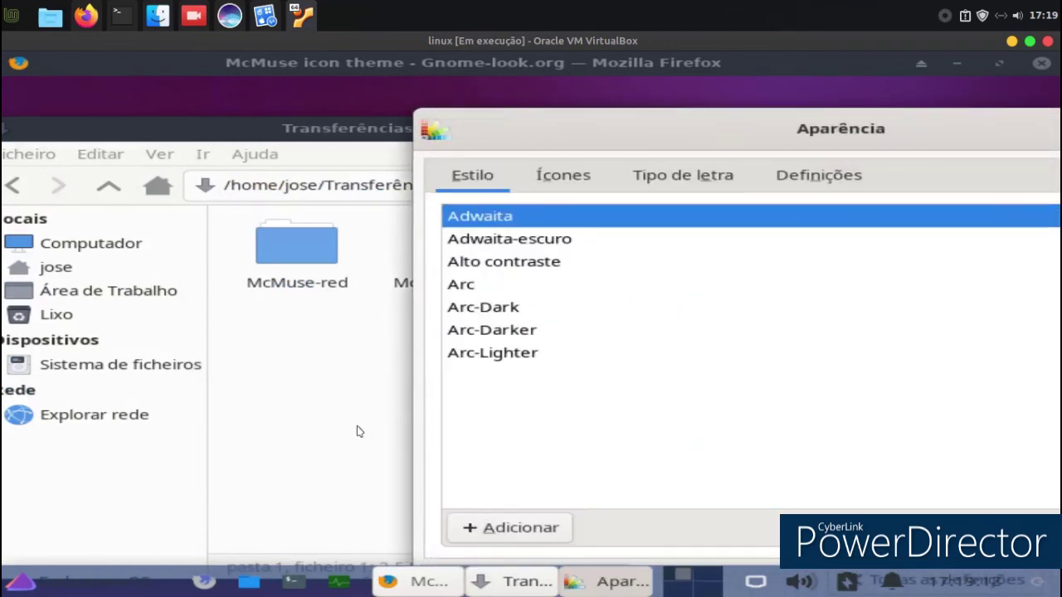
Drop the McMuse-red folder onto Aparência and close the file manager.
left_click(358, 431)
left_click_drag(290, 246, 891, 388)
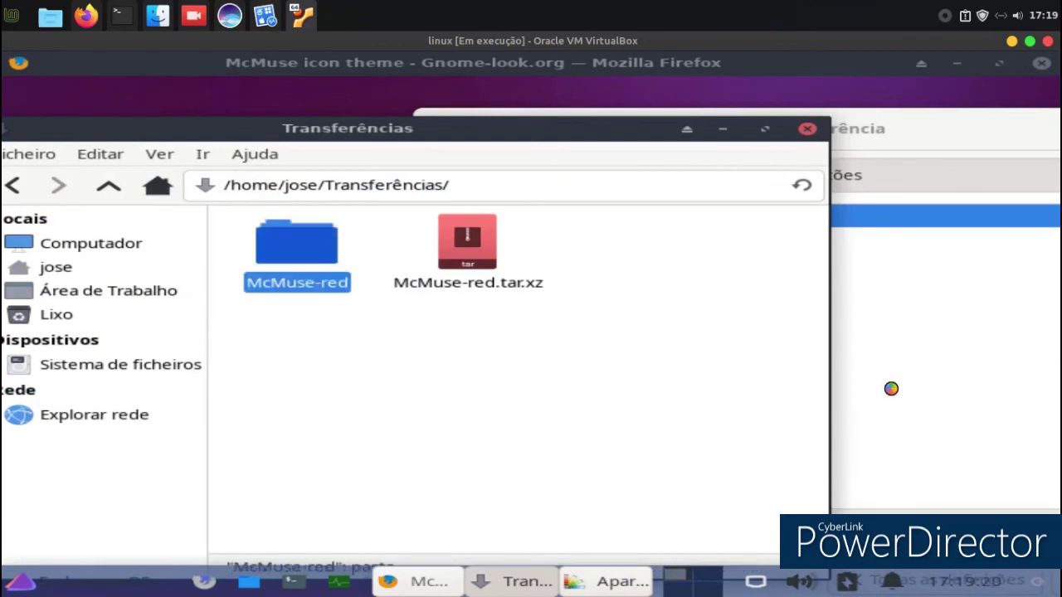
left_click(807, 130)
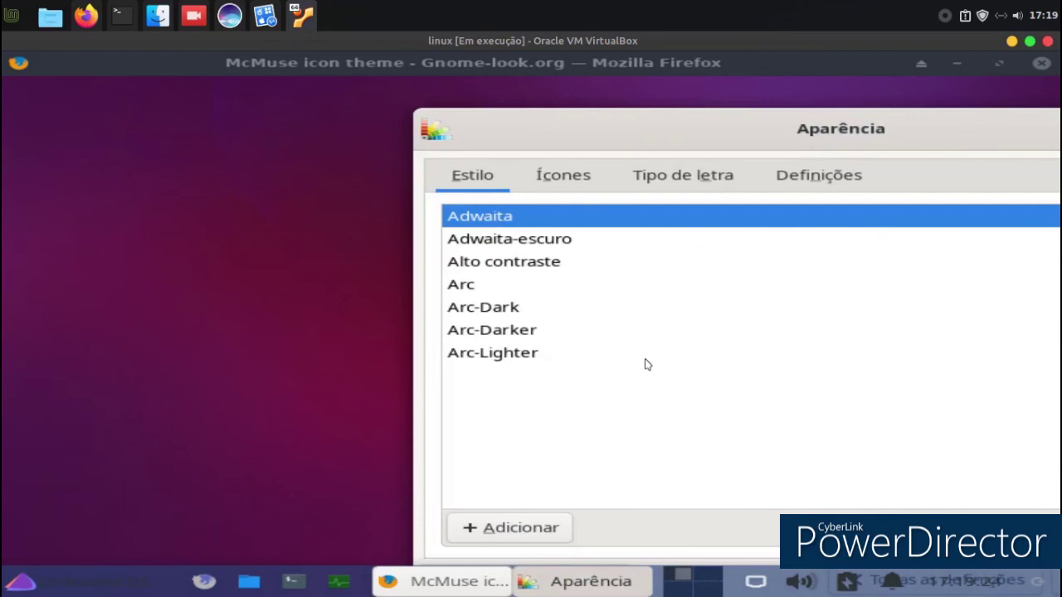
Try the Arc-Lighter, Arc-Darker and Arc-Dark styles in turn.
left_click(494, 351)
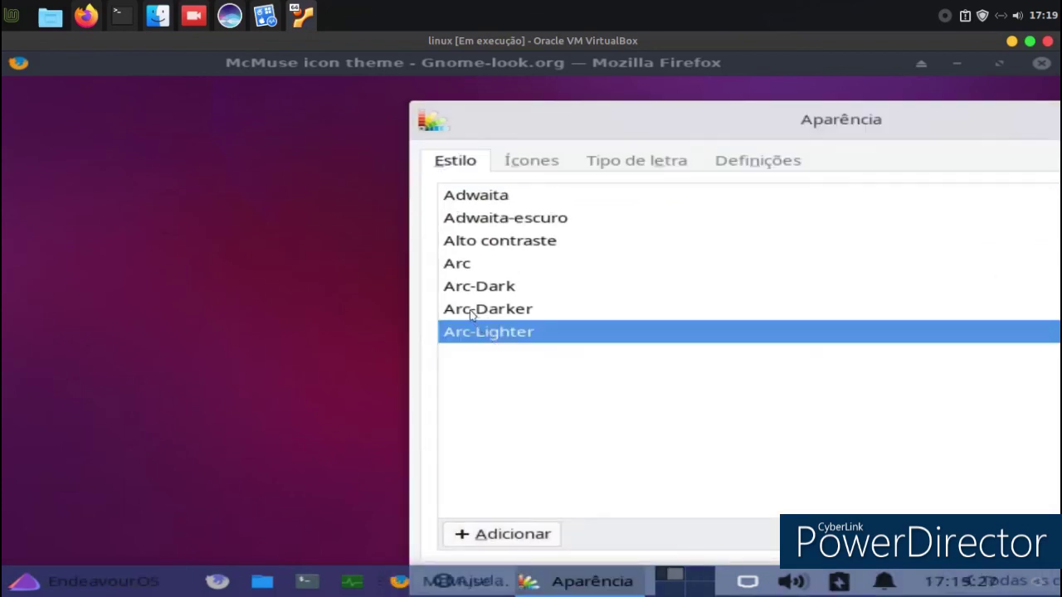
left_click(471, 313)
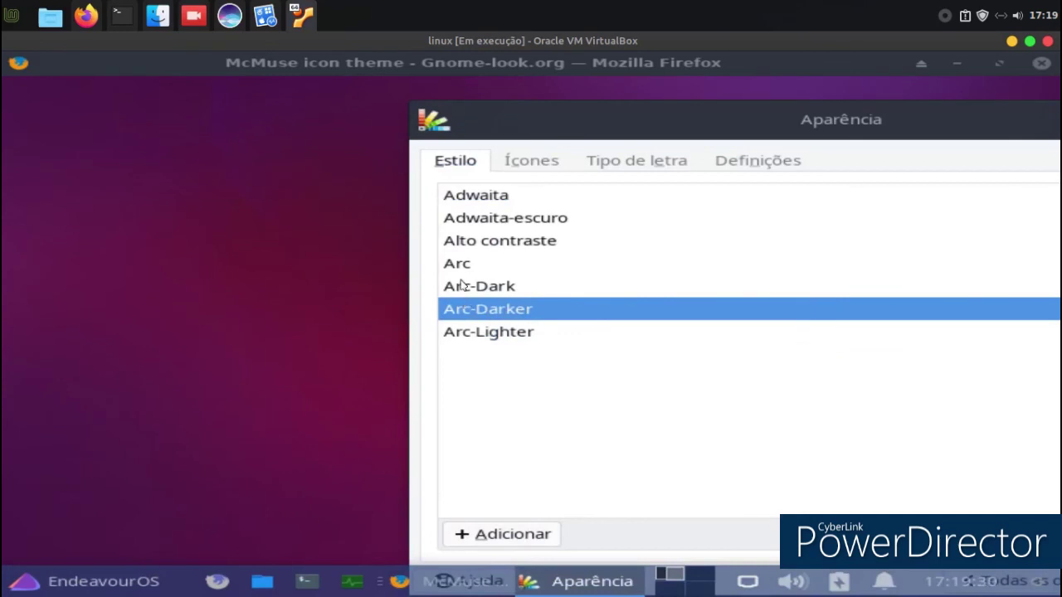
left_click(462, 285)
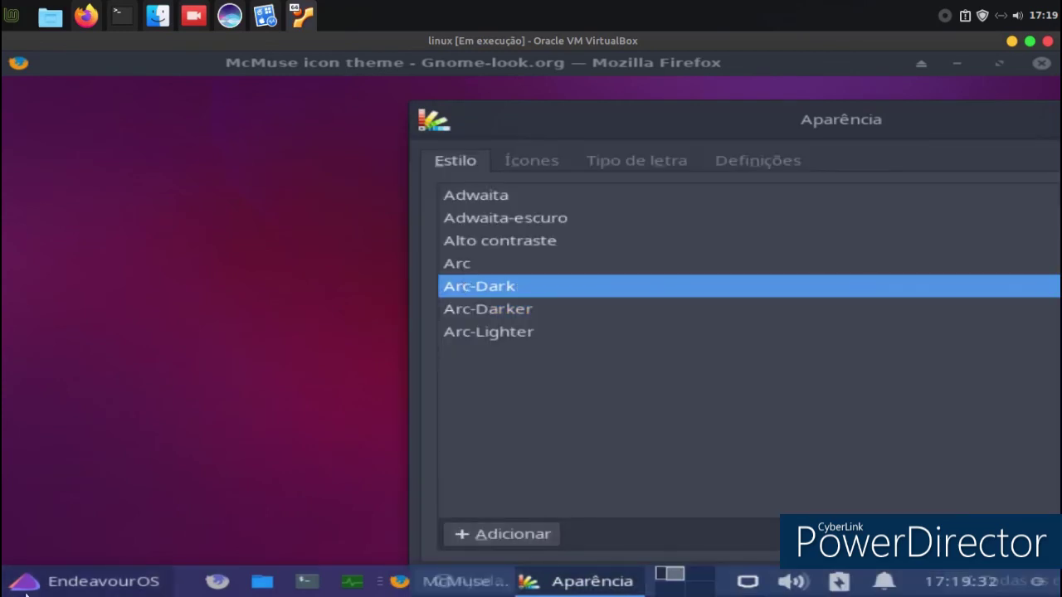
left_click(26, 589)
left_click(903, 346)
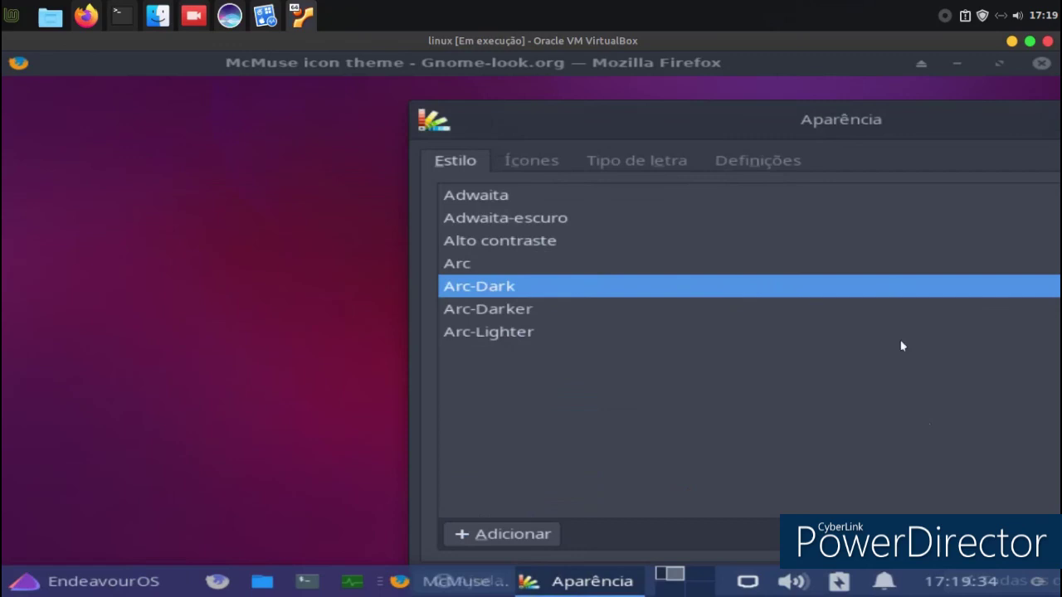
left_click_drag(811, 121, 404, 122)
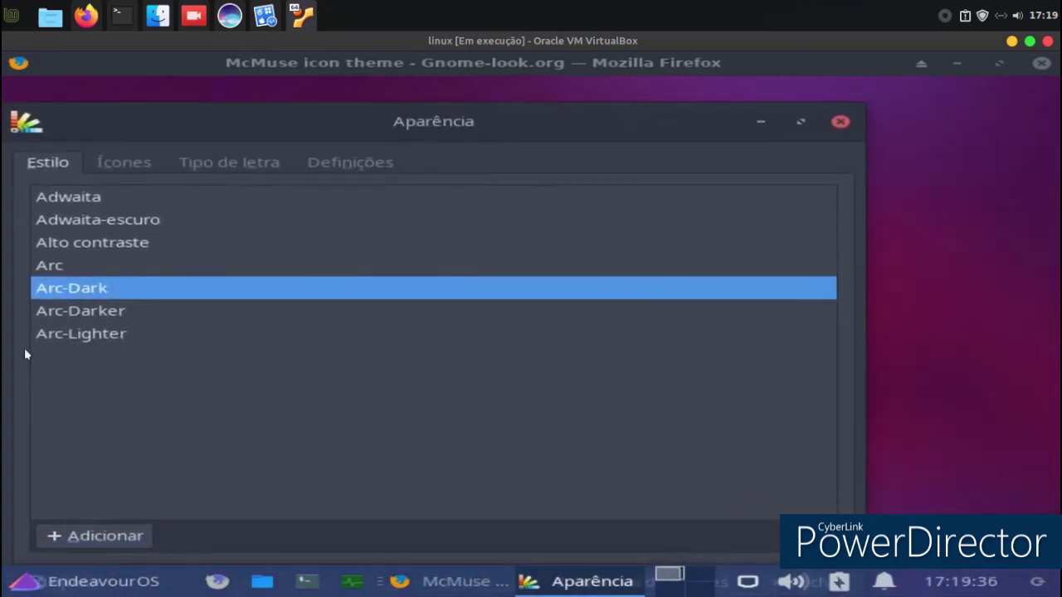
Try Adwaita-escuro, settle on Arc-Lighter, and close the Aparência window.
left_click(40, 221)
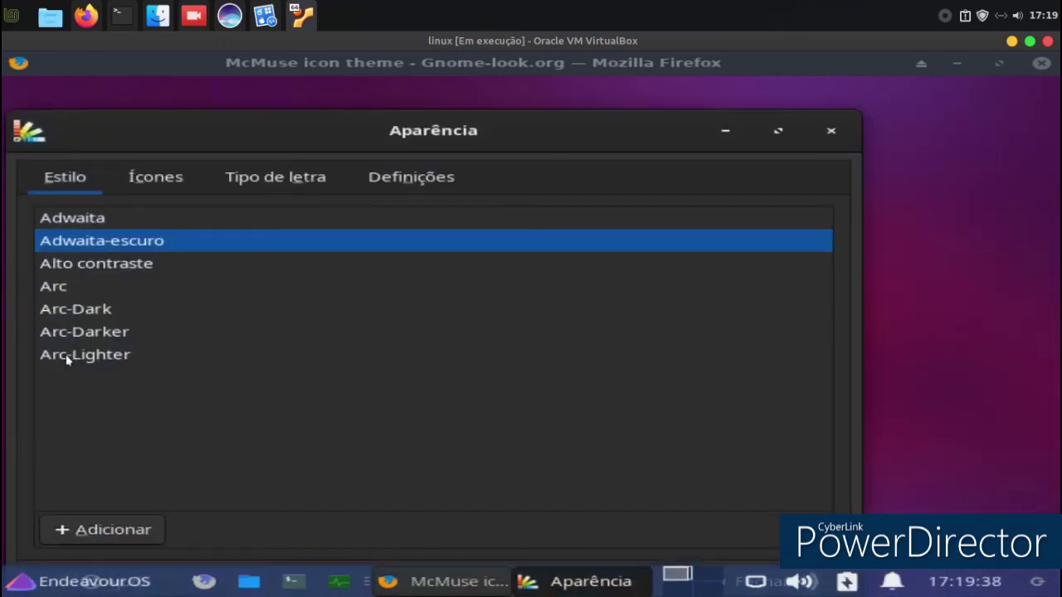
left_click(73, 354)
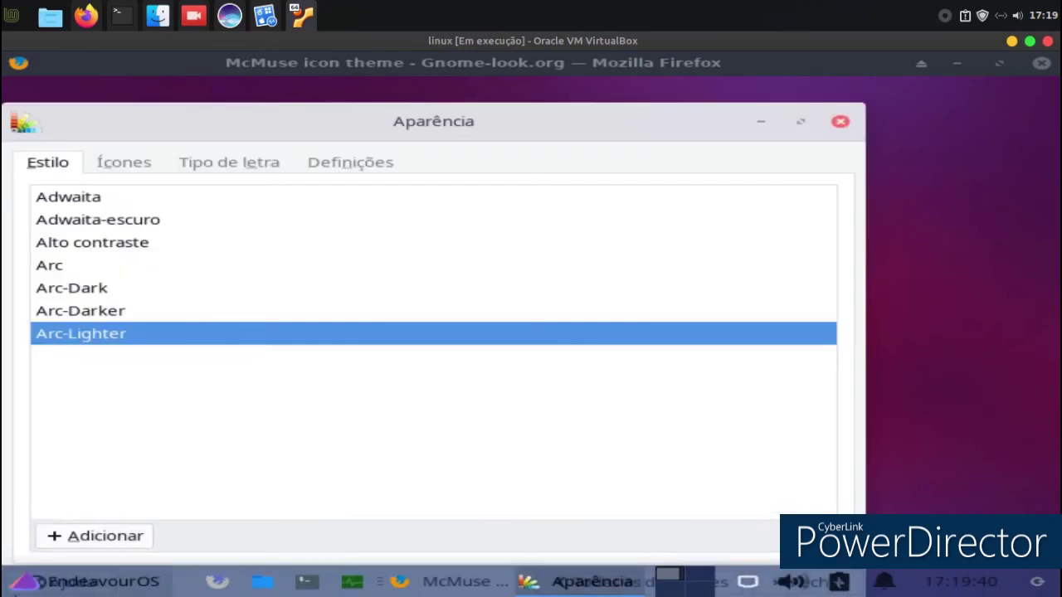
key("super")
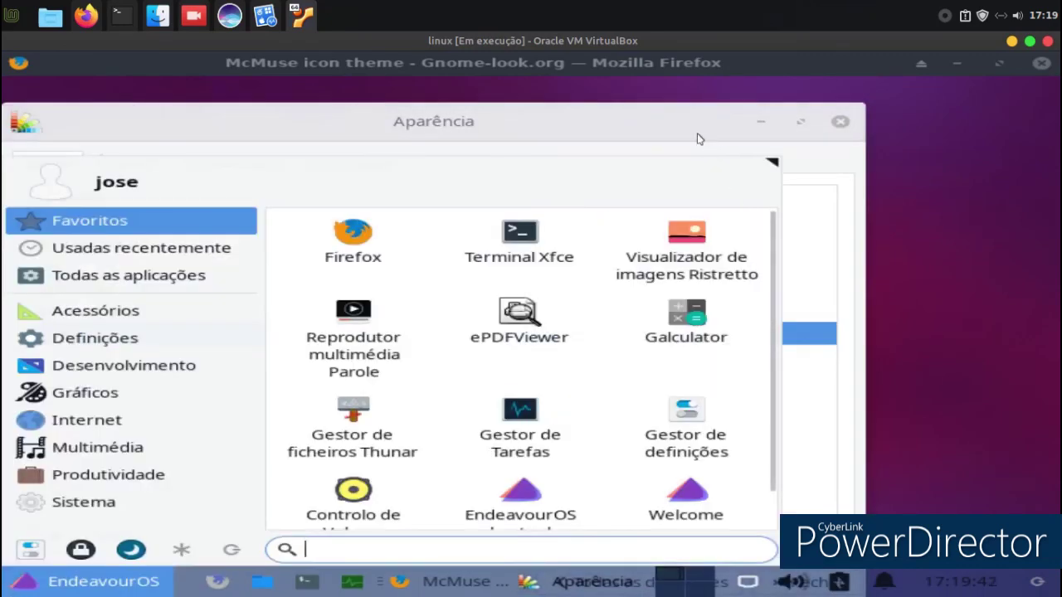
left_click(699, 135)
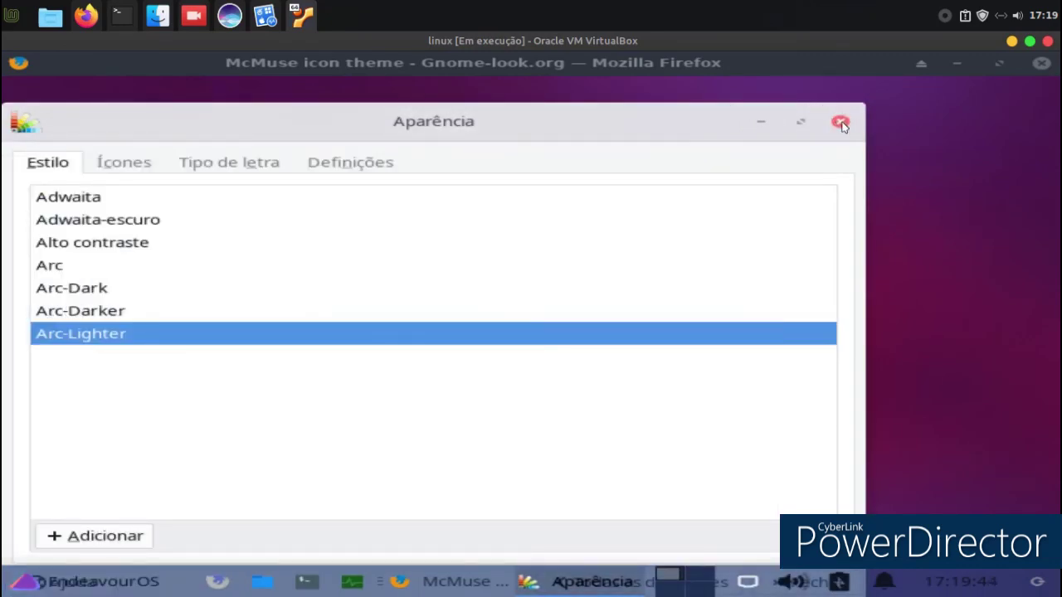
left_click(840, 123)
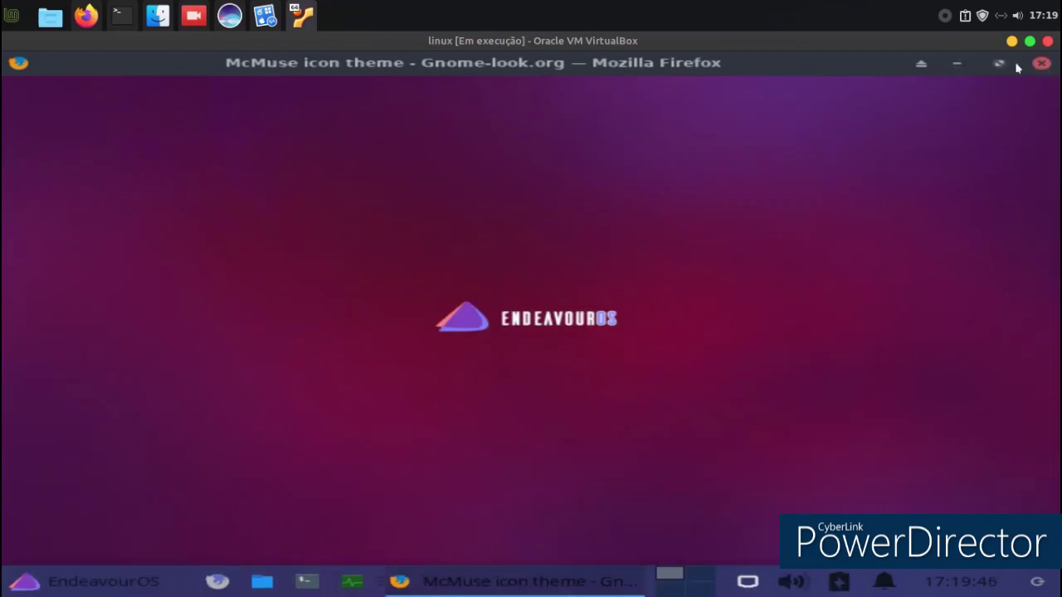
Close Firefox, then launch EndeavourOS log tools from the Whisker menu and close it.
left_click(1040, 63)
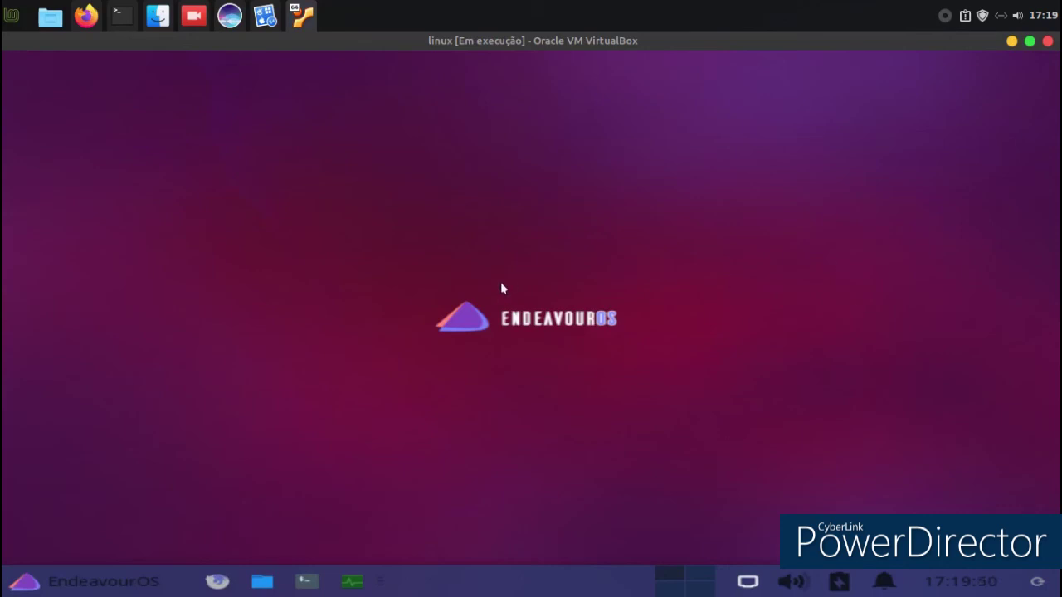
left_click(61, 584)
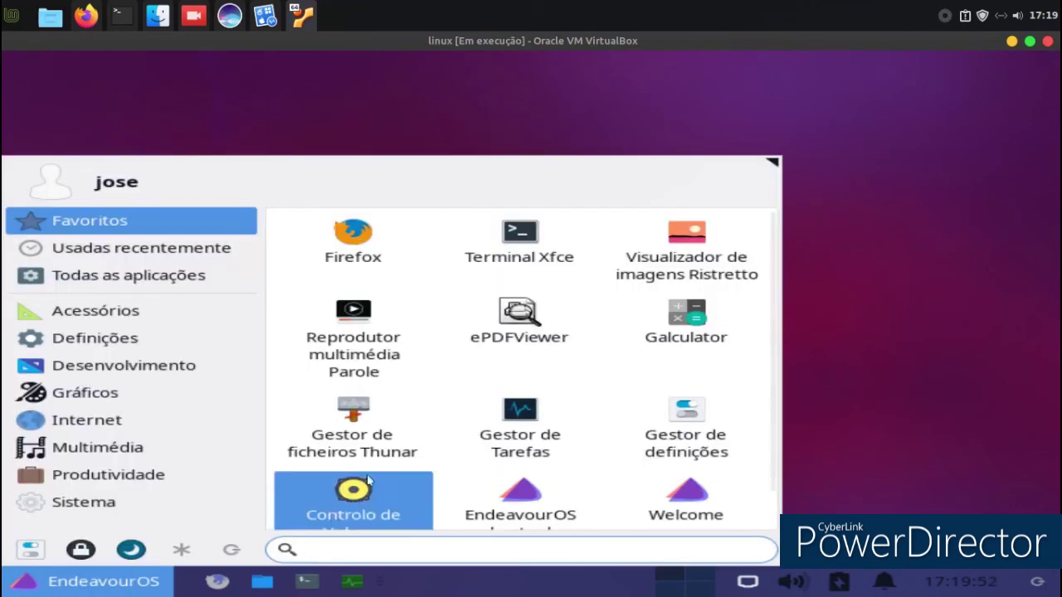
left_click(524, 492)
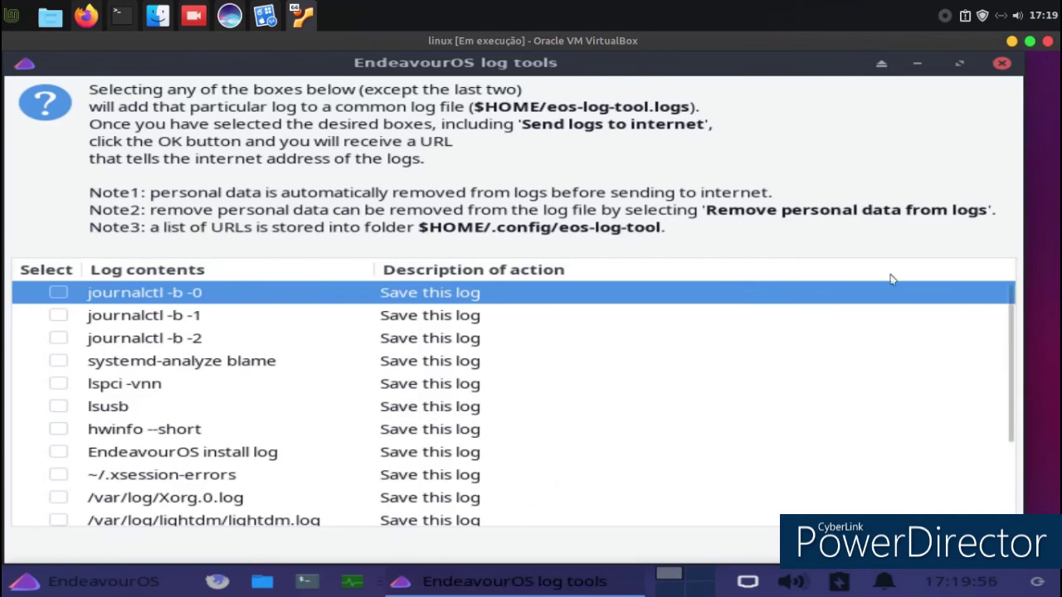
left_click(1001, 63)
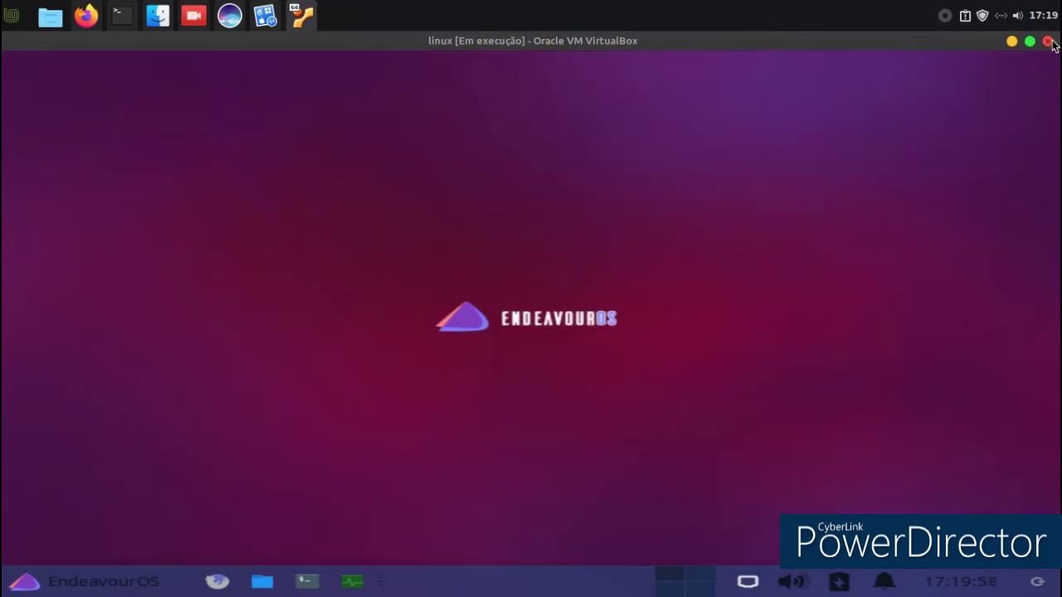